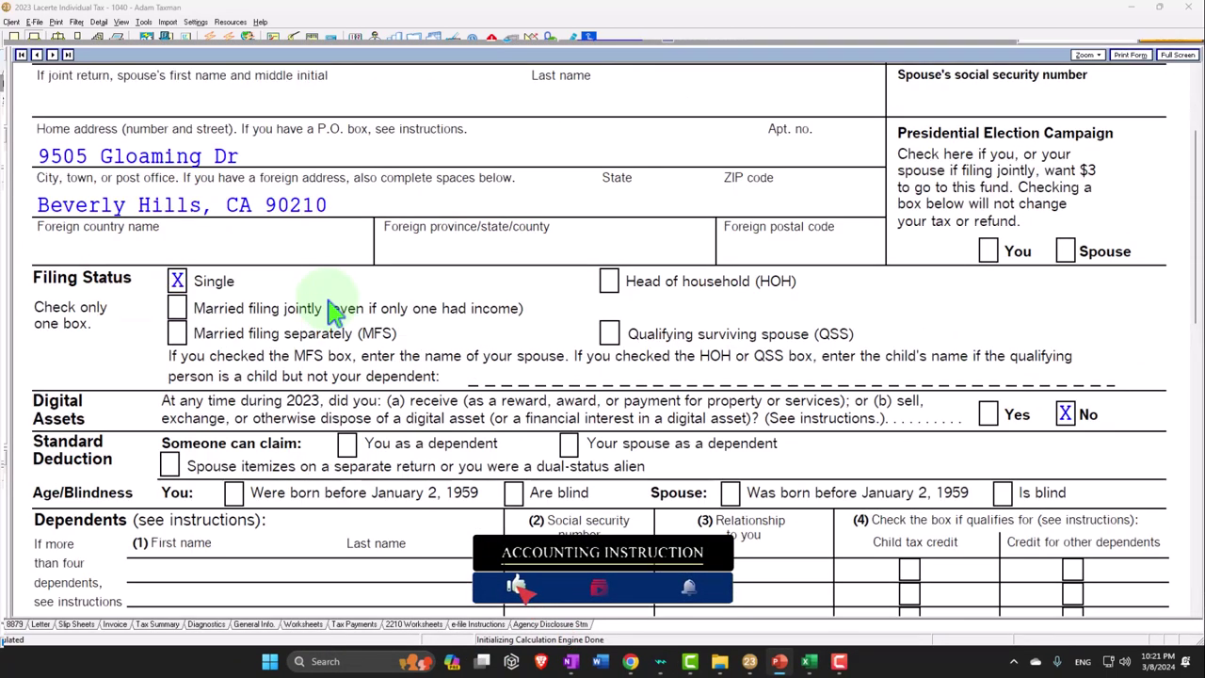
Review the filing status, W-2 income, standard deduction and taxable income lines on page 1 of Form 1040.
{"action": "scroll", "coordinate": [334, 310], "scroll_direction": "down", "scroll_amount": 5}
{"action": "scroll", "coordinate": [334, 311], "scroll_direction": "down", "scroll_amount": 1}
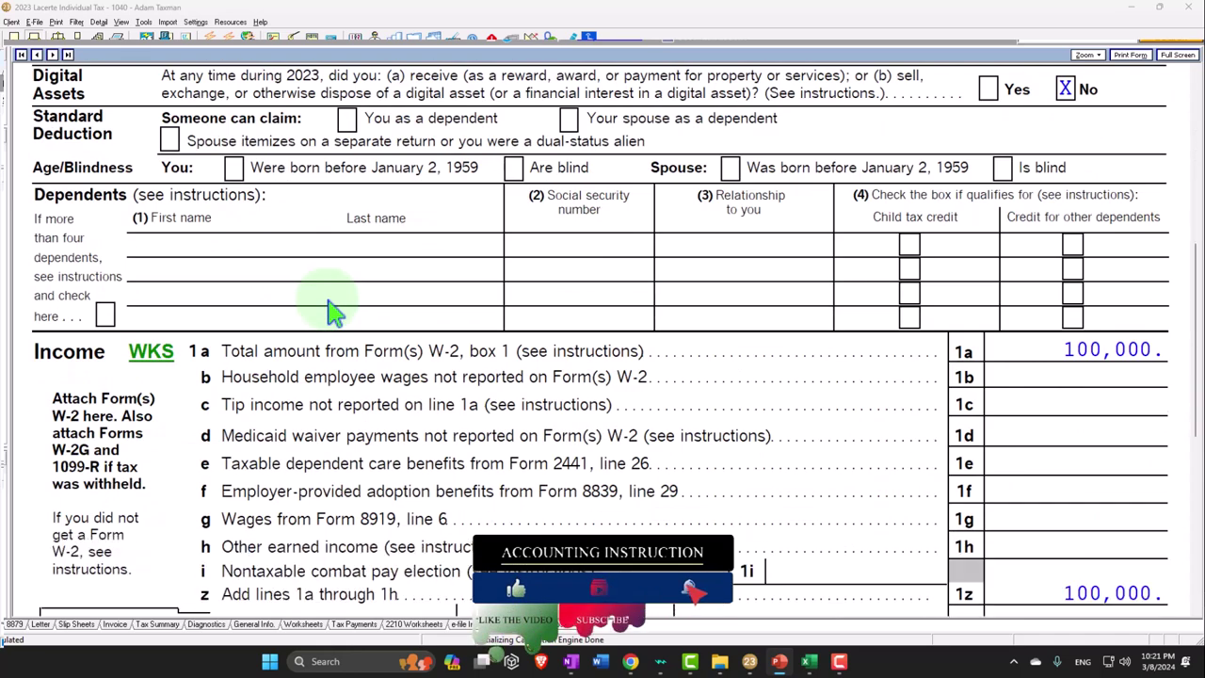
{"action": "scroll", "coordinate": [334, 310], "scroll_direction": "down", "scroll_amount": 2}
{"action": "scroll", "coordinate": [328, 303], "scroll_direction": "down", "scroll_amount": 1}
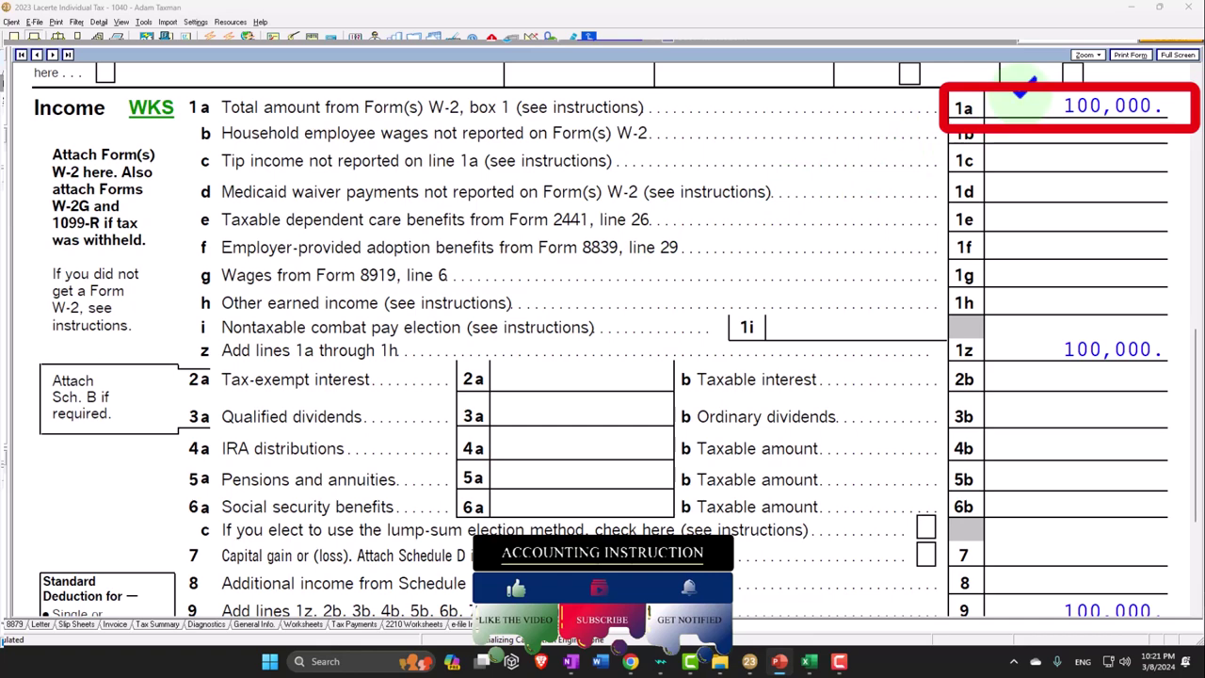
{"action": "scroll", "coordinate": [1010, 213], "scroll_direction": "down", "scroll_amount": 1}
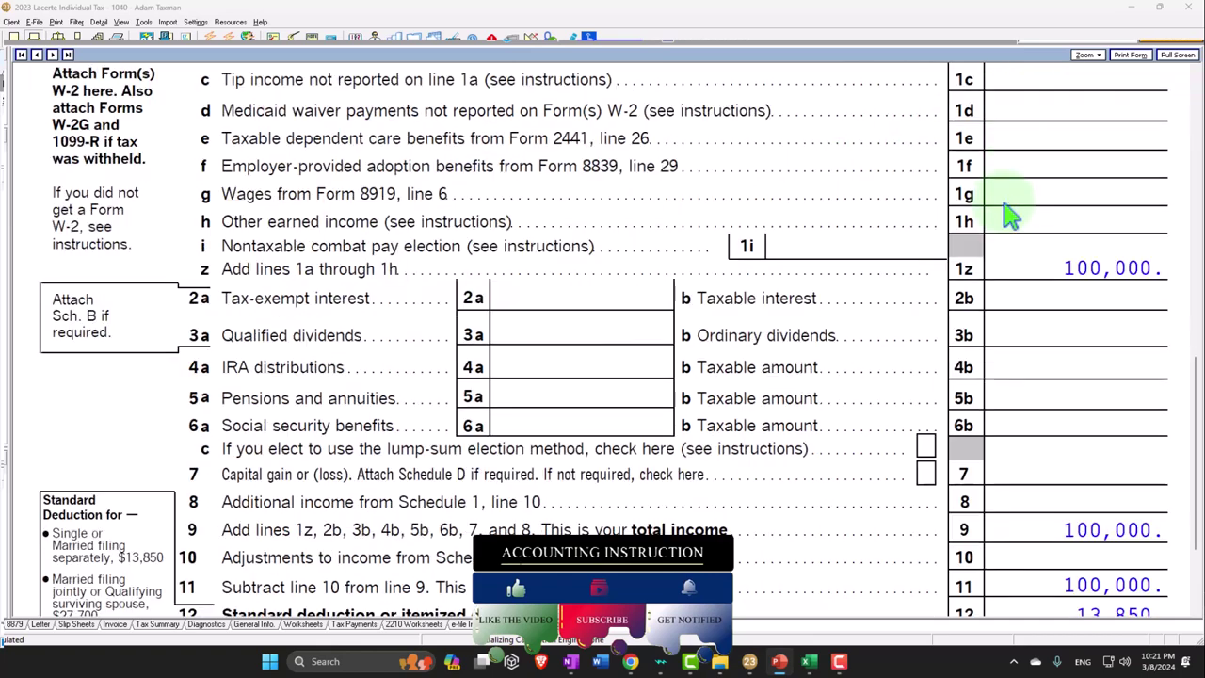
{"action": "scroll", "coordinate": [1010, 213], "scroll_direction": "down", "scroll_amount": 2}
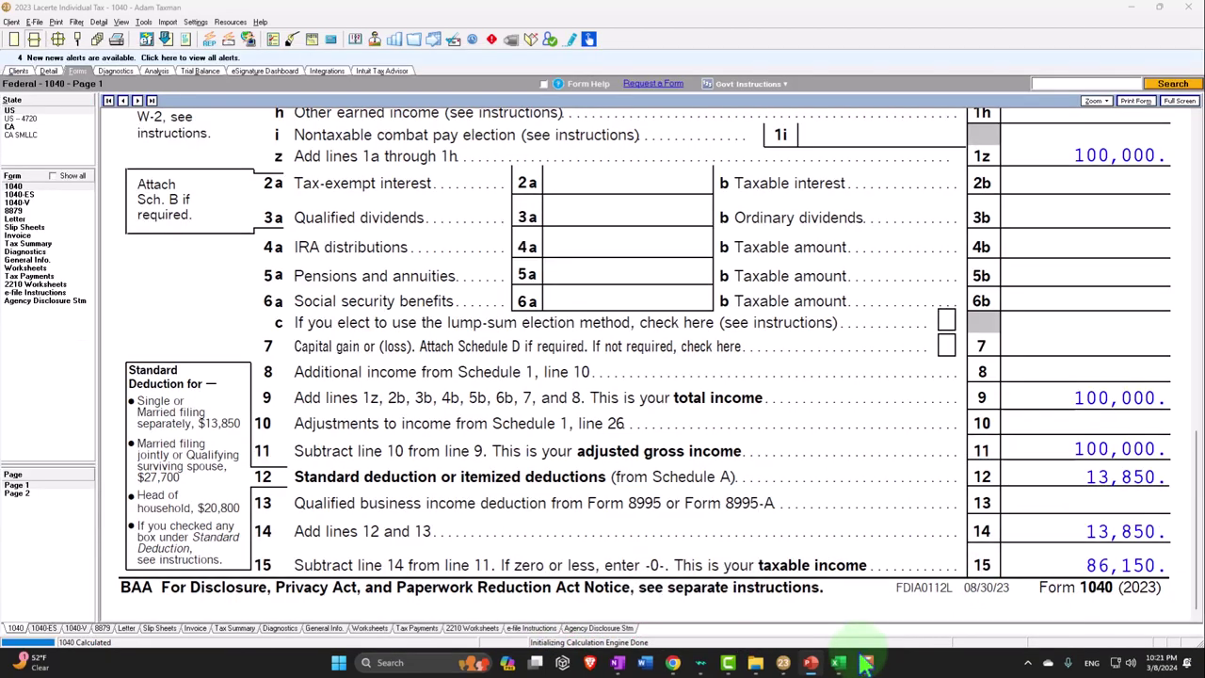
Switch to the Excel tax formula sheet and check the income, standard deduction, taxable income and tax before credits cells.
{"action": "left_click", "coordinate": [866, 663]}
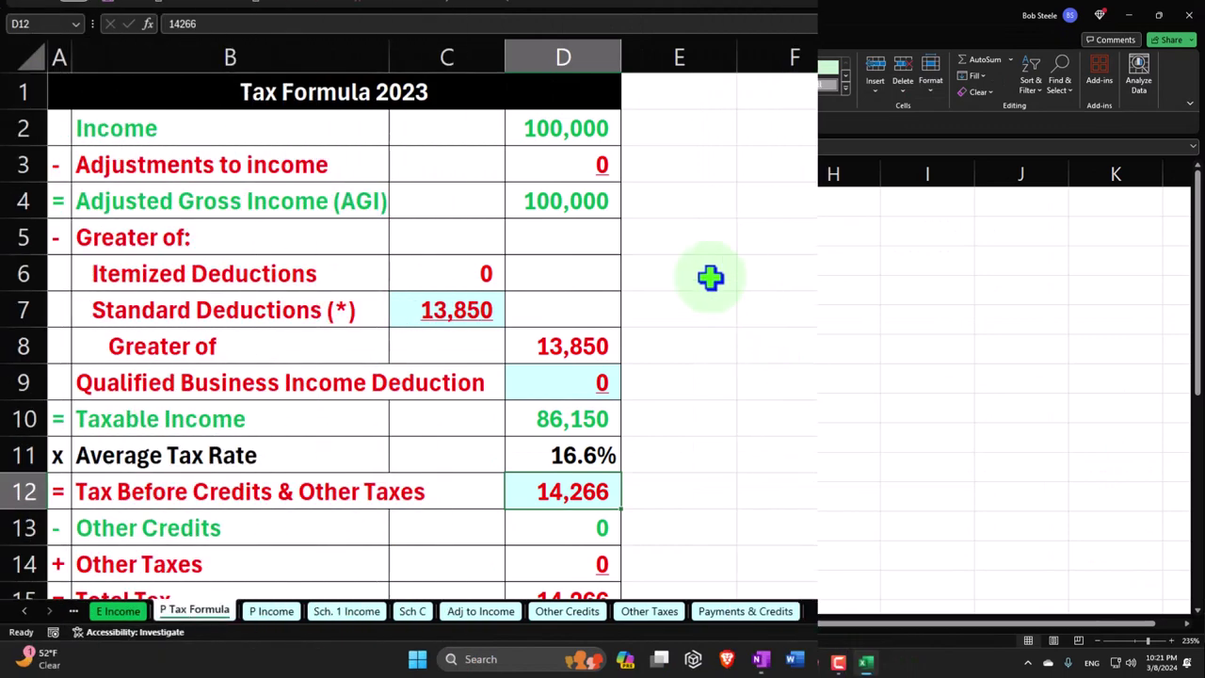
{"action": "left_click", "coordinate": [589, 126]}
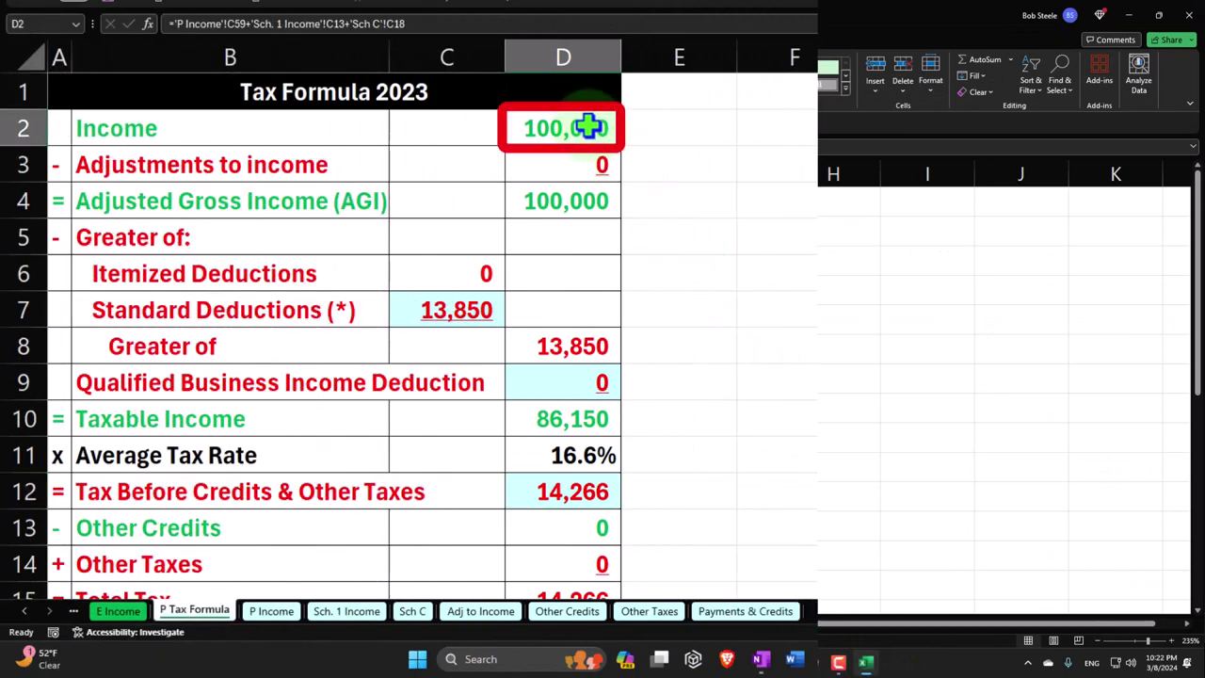
{"action": "left_click", "coordinate": [458, 315]}
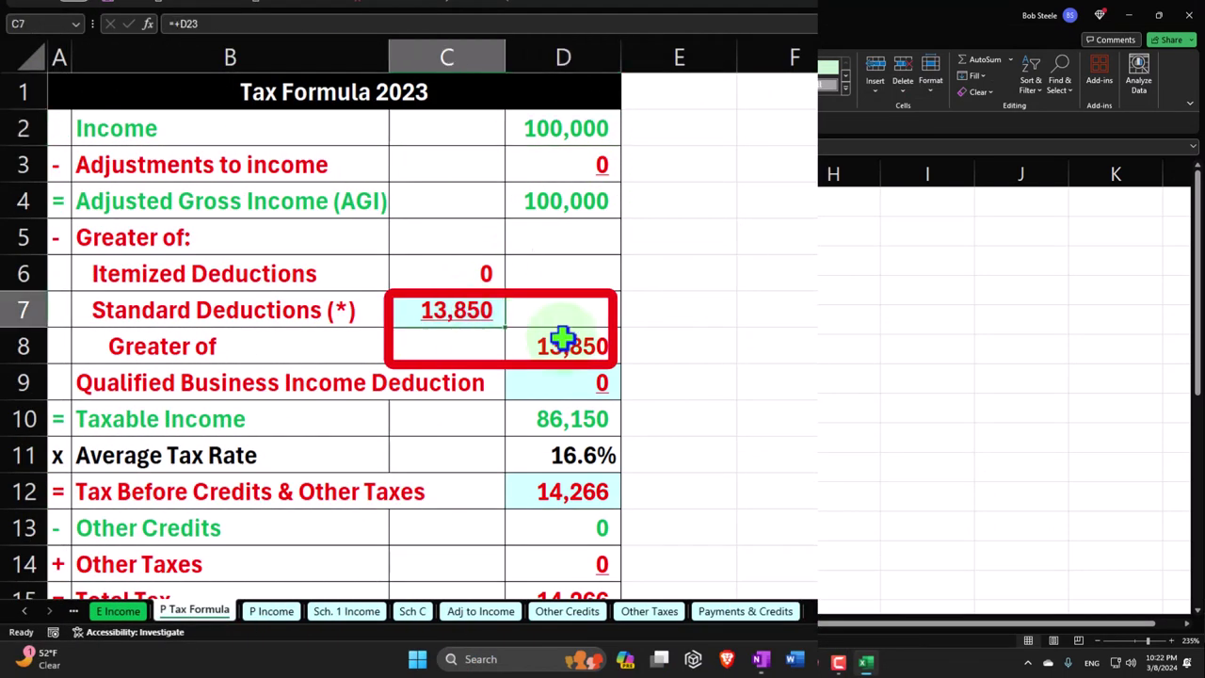
{"action": "left_click", "coordinate": [568, 420]}
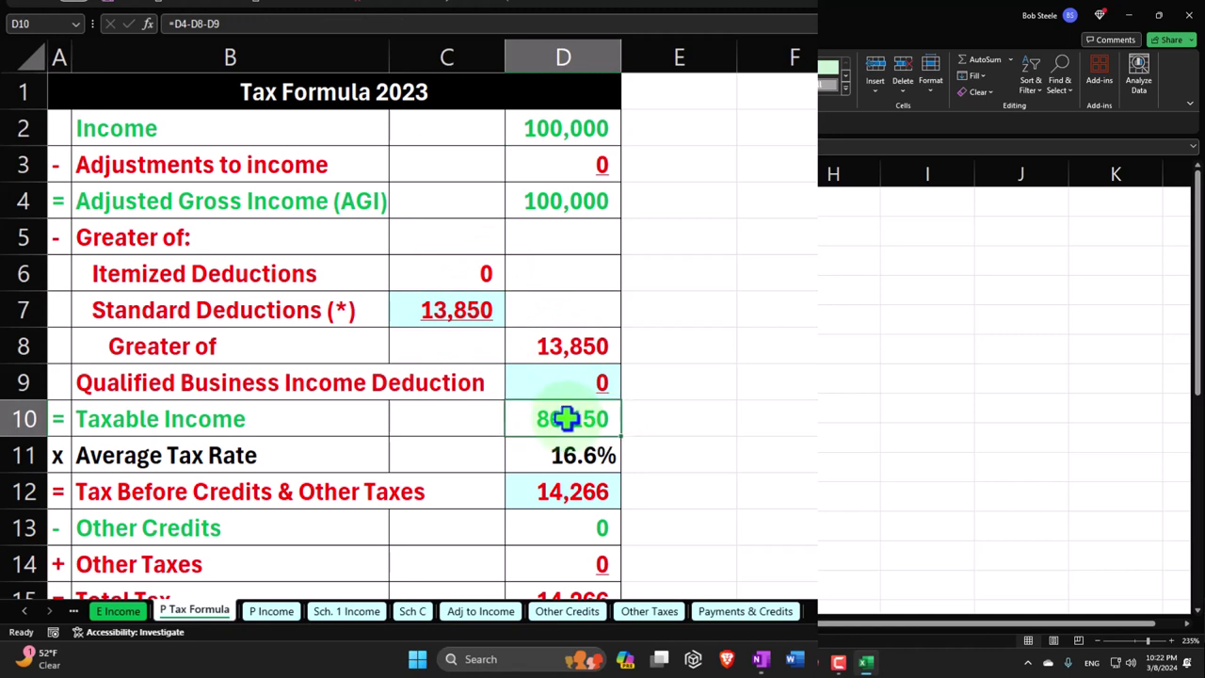
{"action": "left_click", "coordinate": [555, 490]}
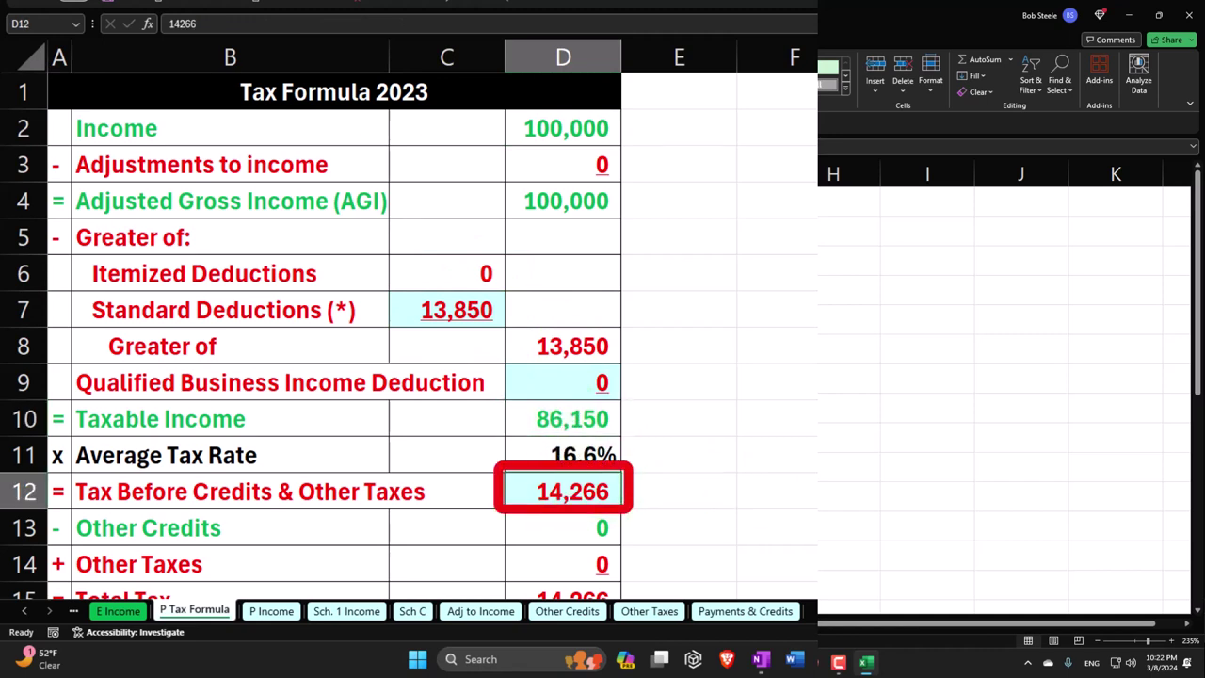
Switch back to Lacerte, check the tax lines on page 2 of Form 1040 and return to the page 1 income section.
{"action": "left_click", "coordinate": [866, 662]}
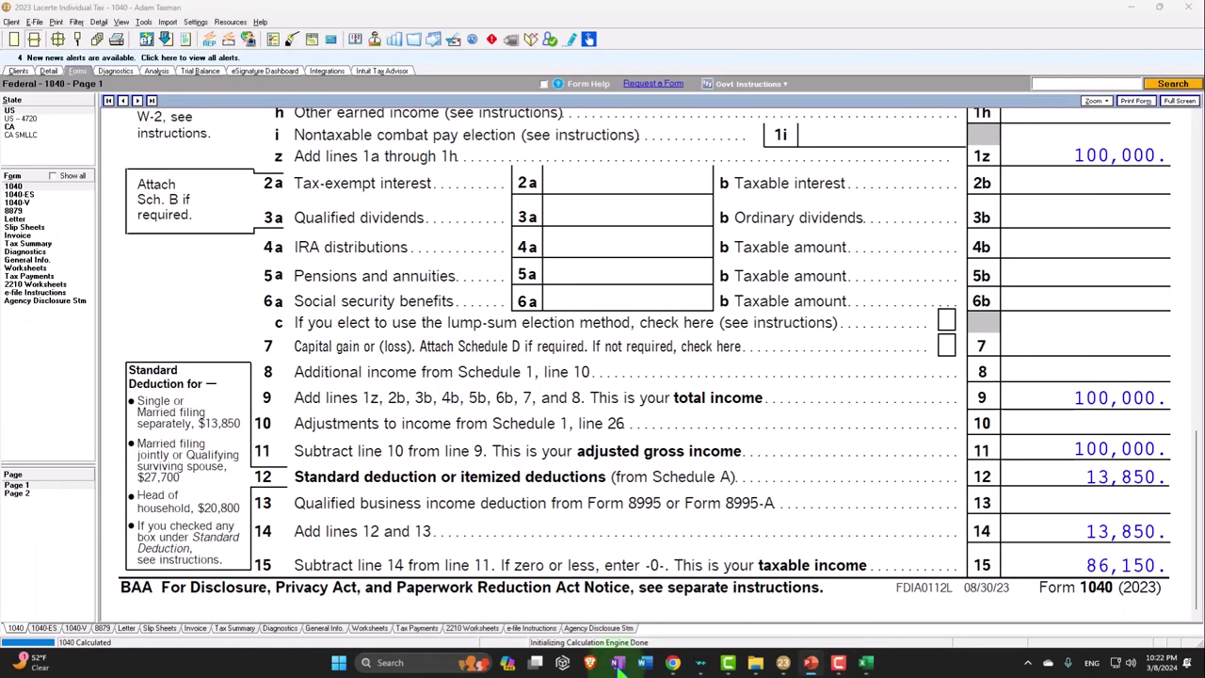
{"action": "left_click", "coordinate": [46, 495]}
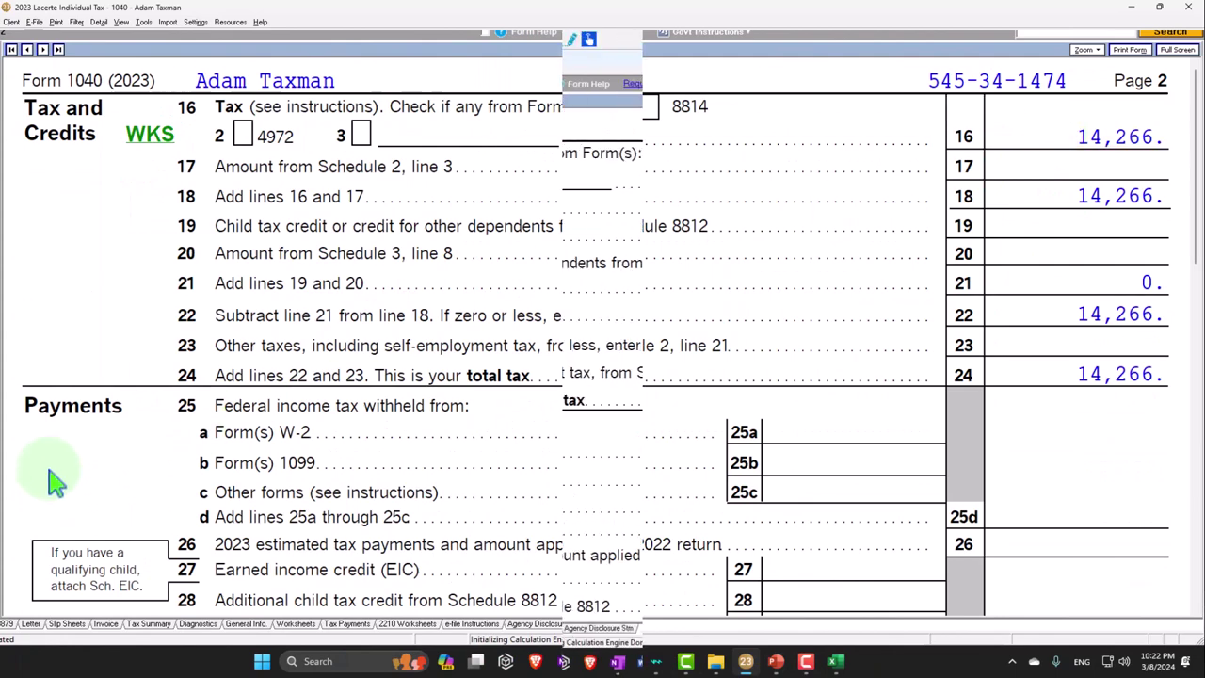
{"action": "left_click", "coordinate": [30, 494]}
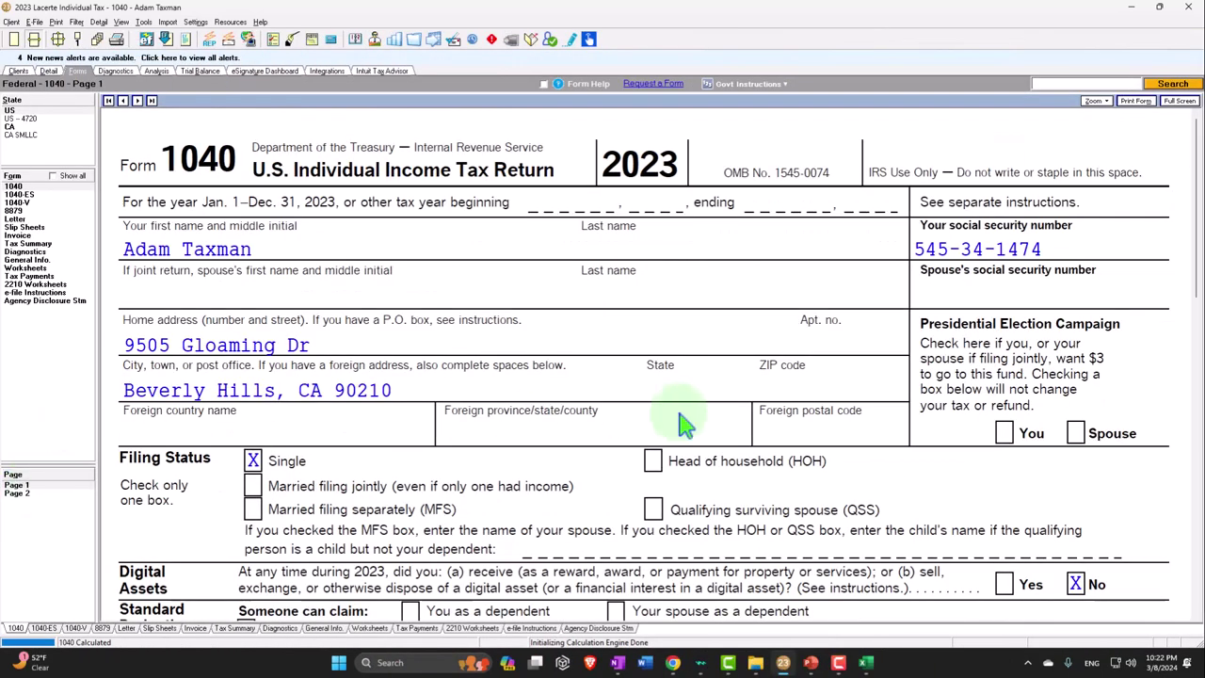
{"action": "scroll", "coordinate": [721, 409], "scroll_direction": "down", "scroll_amount": 5}
{"action": "scroll", "coordinate": [725, 417], "scroll_direction": "down", "scroll_amount": 3}
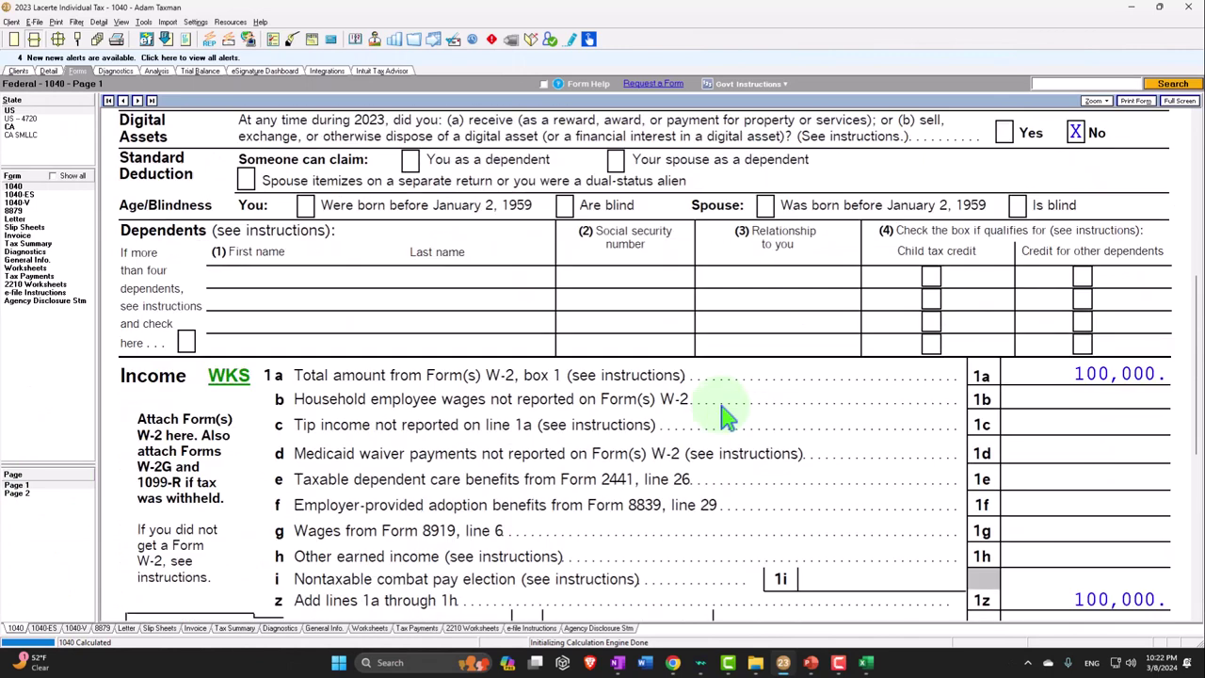
Switch to the PowerPoint slide of Form 1099-G and examine the unemployment compensation and federal income tax withheld boxes.
{"action": "left_click", "coordinate": [810, 662]}
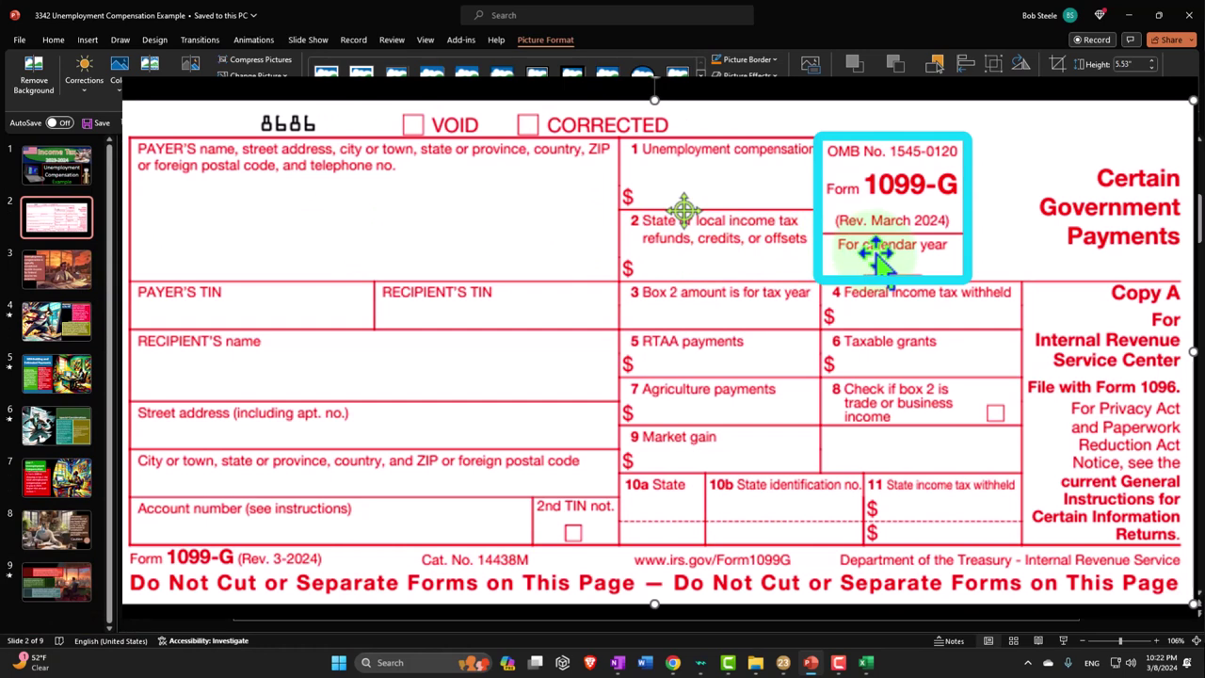
{"action": "key", "text": "Escape"}
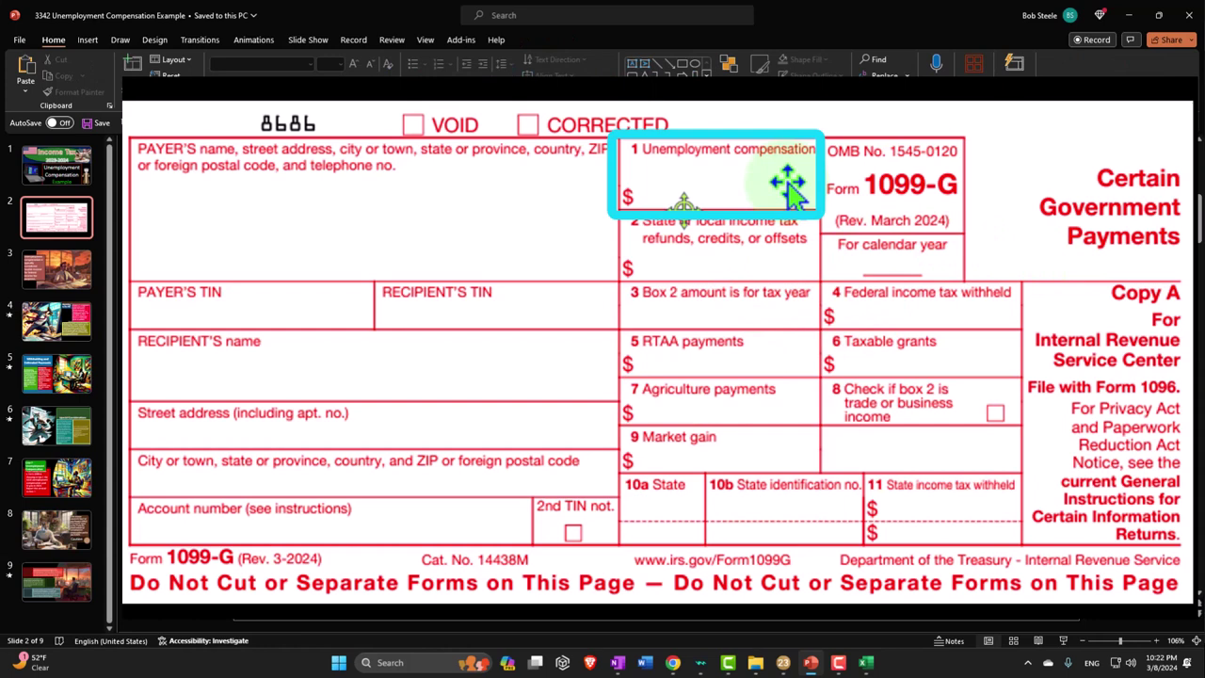
{"action": "left_click_drag", "start_coordinate": [787, 181], "coordinate": [920, 314]}
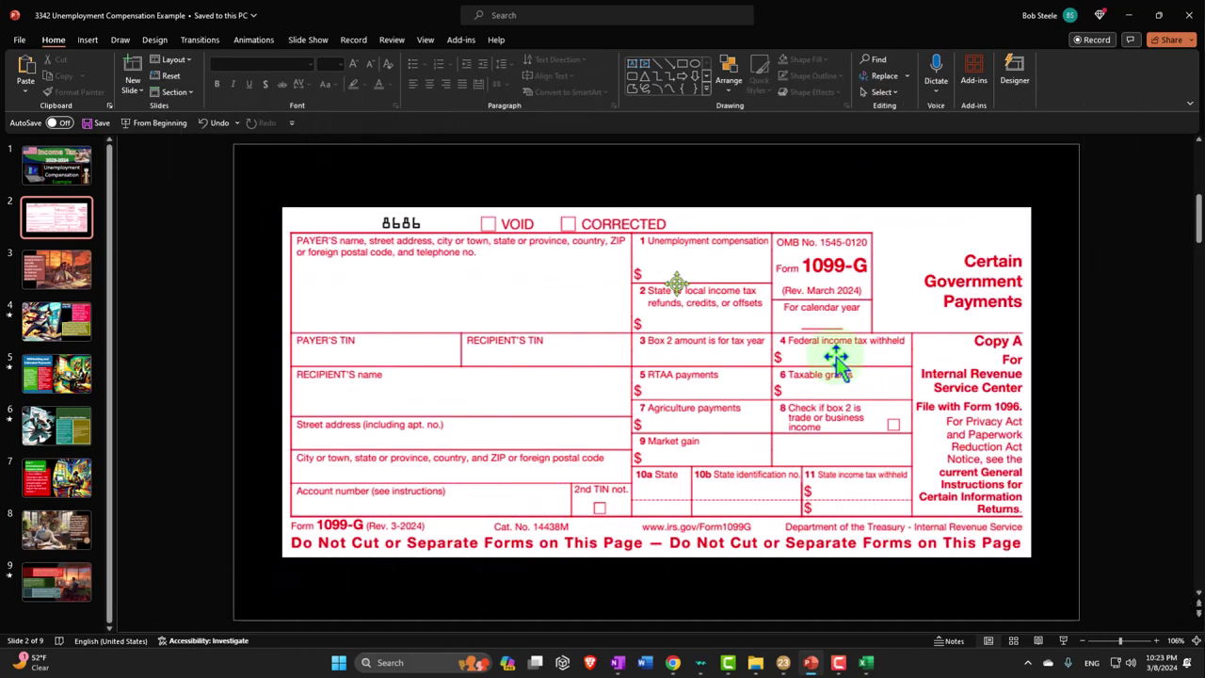
Switch back to Lacerte and examine the Schedule 1 additional income and total income lines on Form 1040.
{"action": "key", "text": "alt+Tab"}
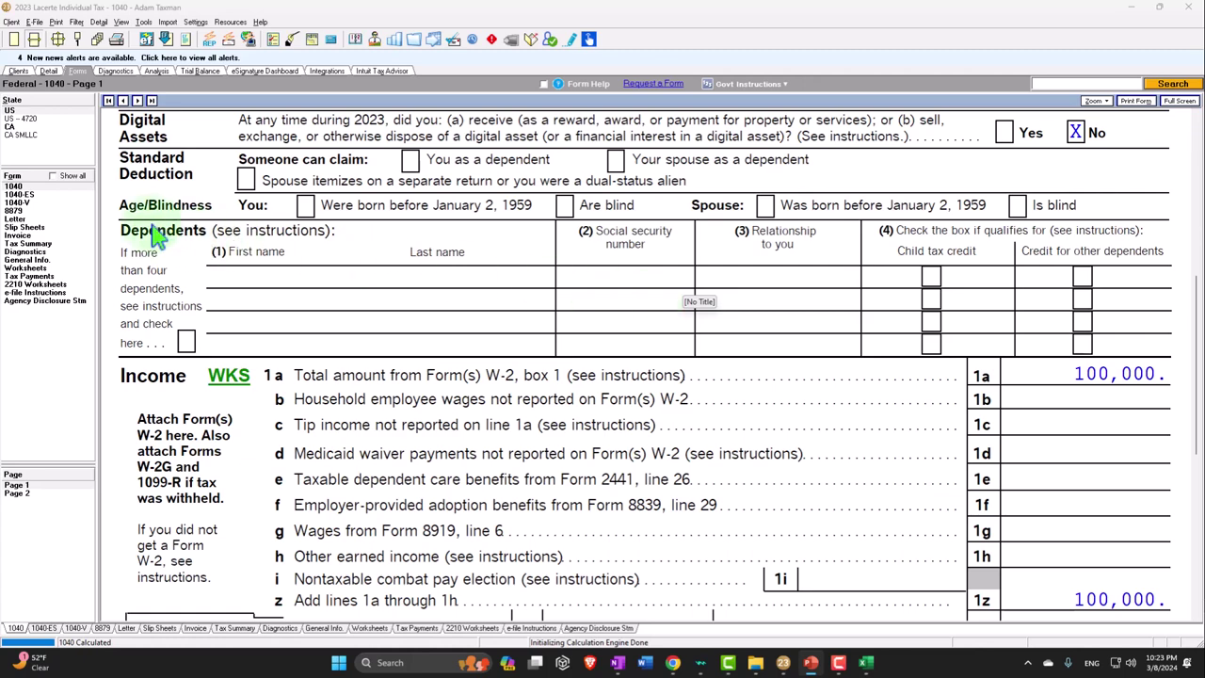
{"action": "scroll", "coordinate": [231, 329], "scroll_direction": "down", "scroll_amount": 5}
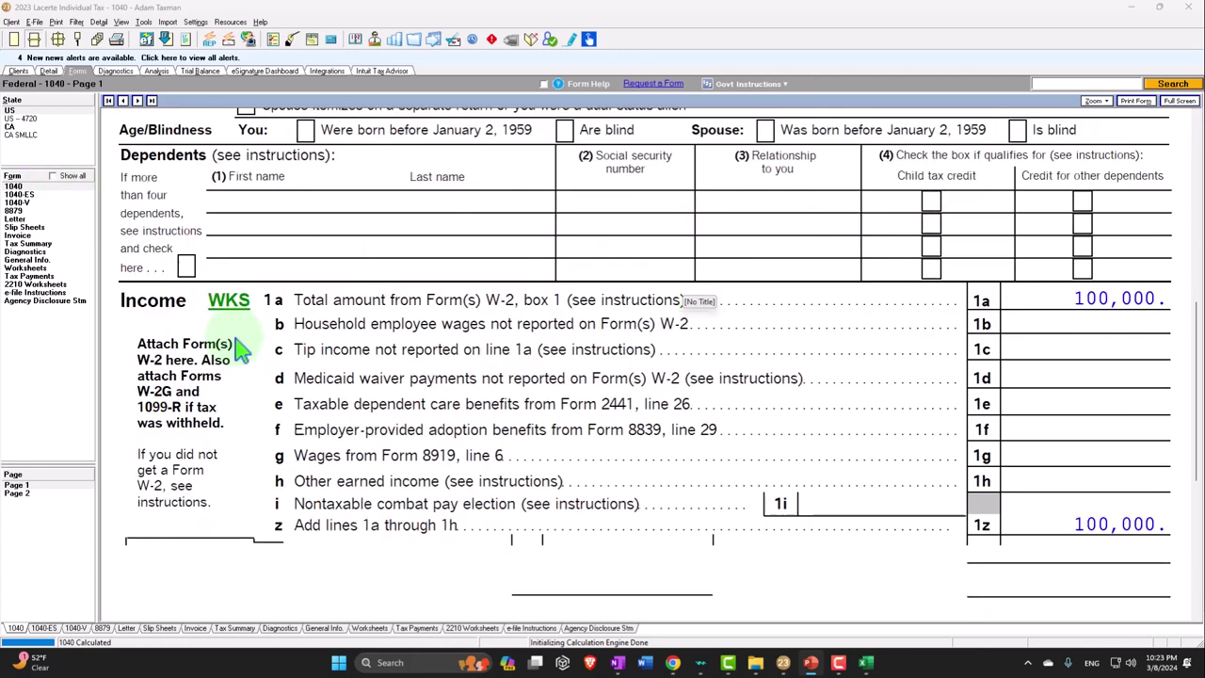
{"action": "scroll", "coordinate": [242, 350], "scroll_direction": "down", "scroll_amount": 2}
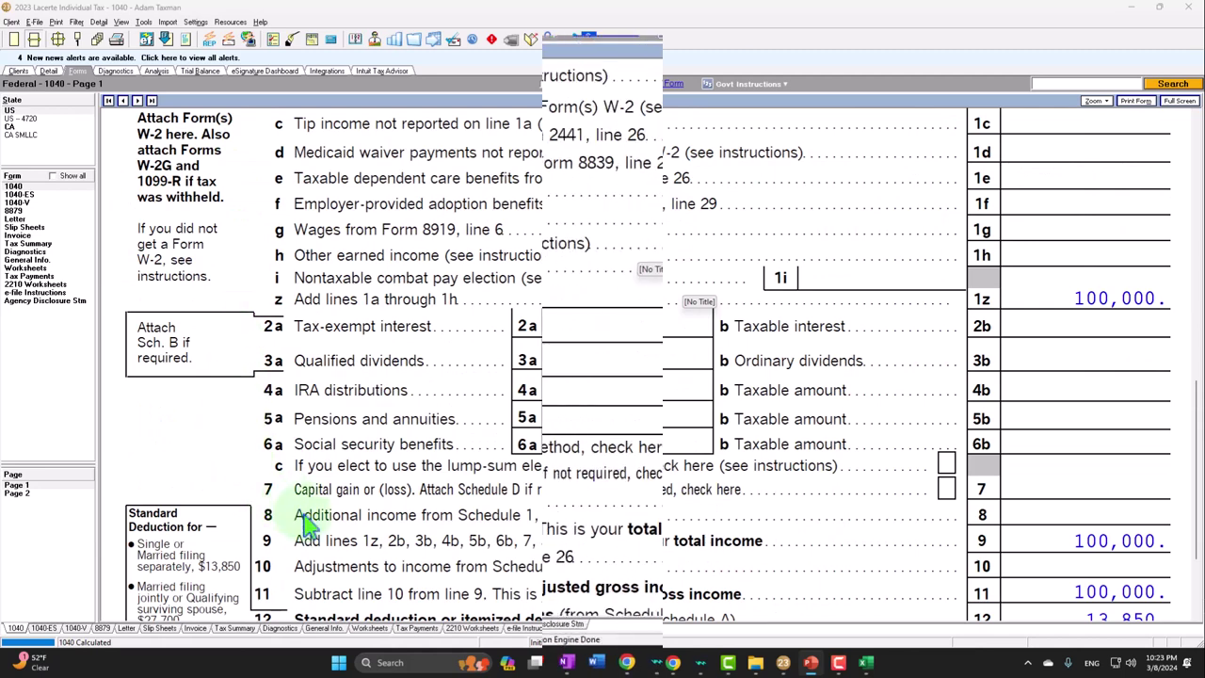
{"action": "key", "text": "F11"}
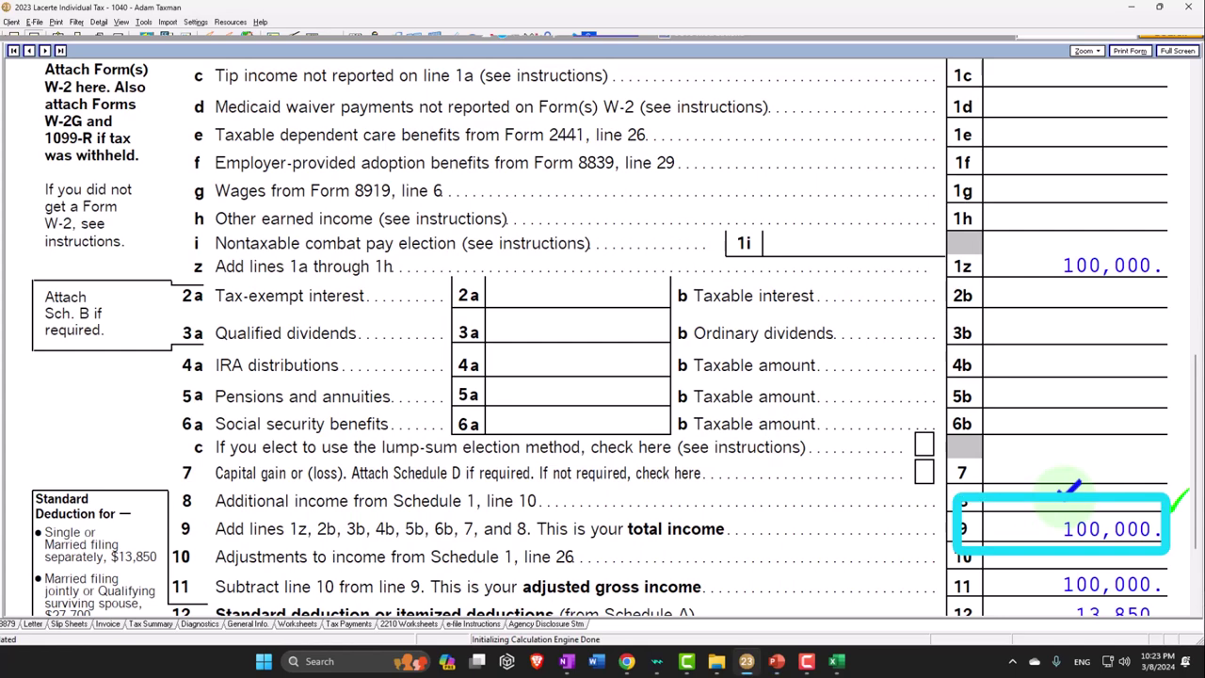
Show all available forms and open Schedule 1 at the unemployment compensation line.
{"action": "key", "text": "F11"}
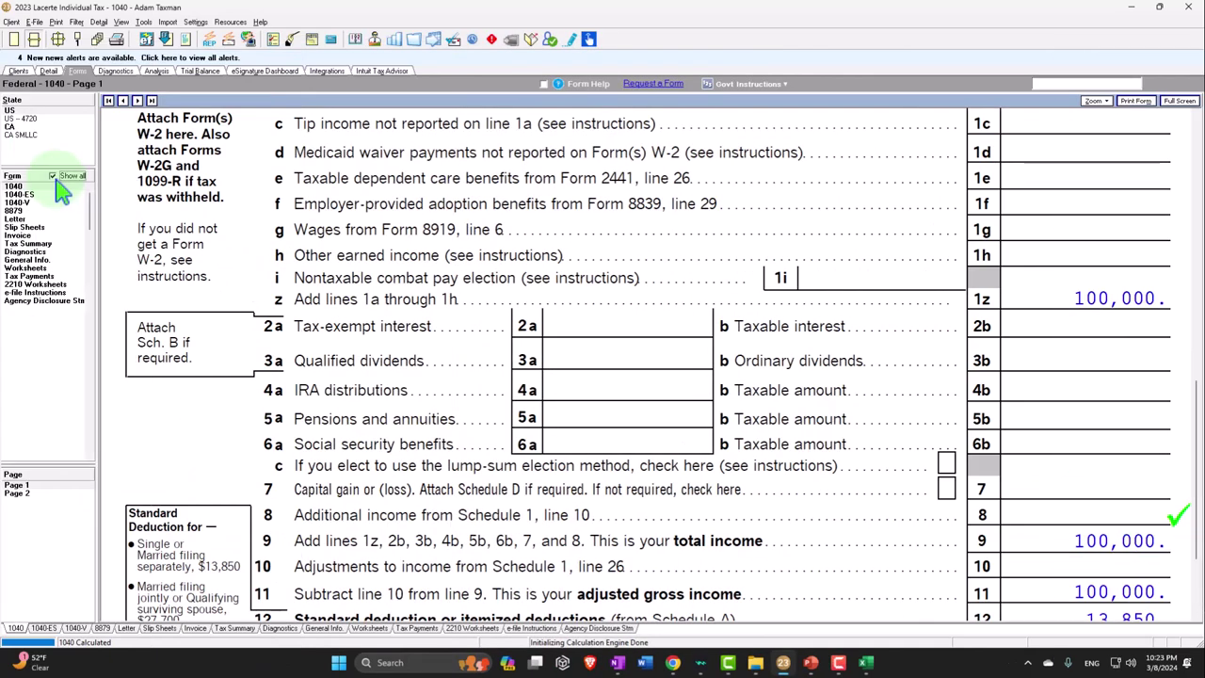
{"action": "left_click", "coordinate": [19, 211]}
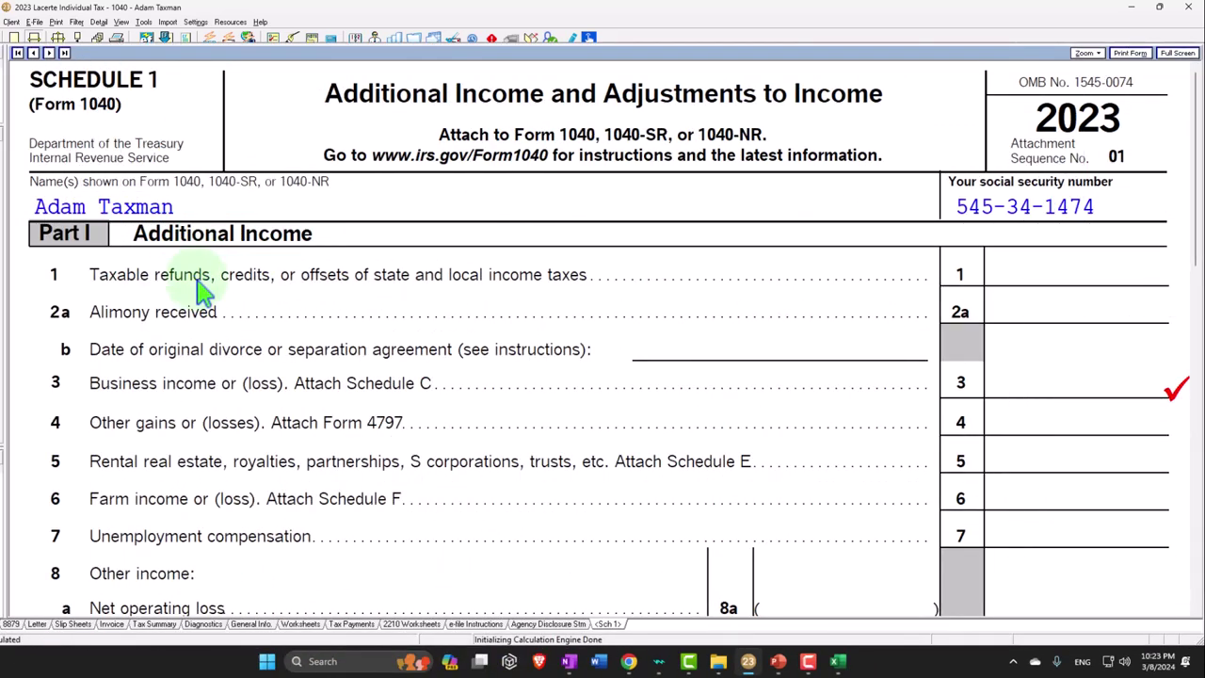
{"action": "scroll", "coordinate": [212, 330], "scroll_direction": "down", "scroll_amount": 2}
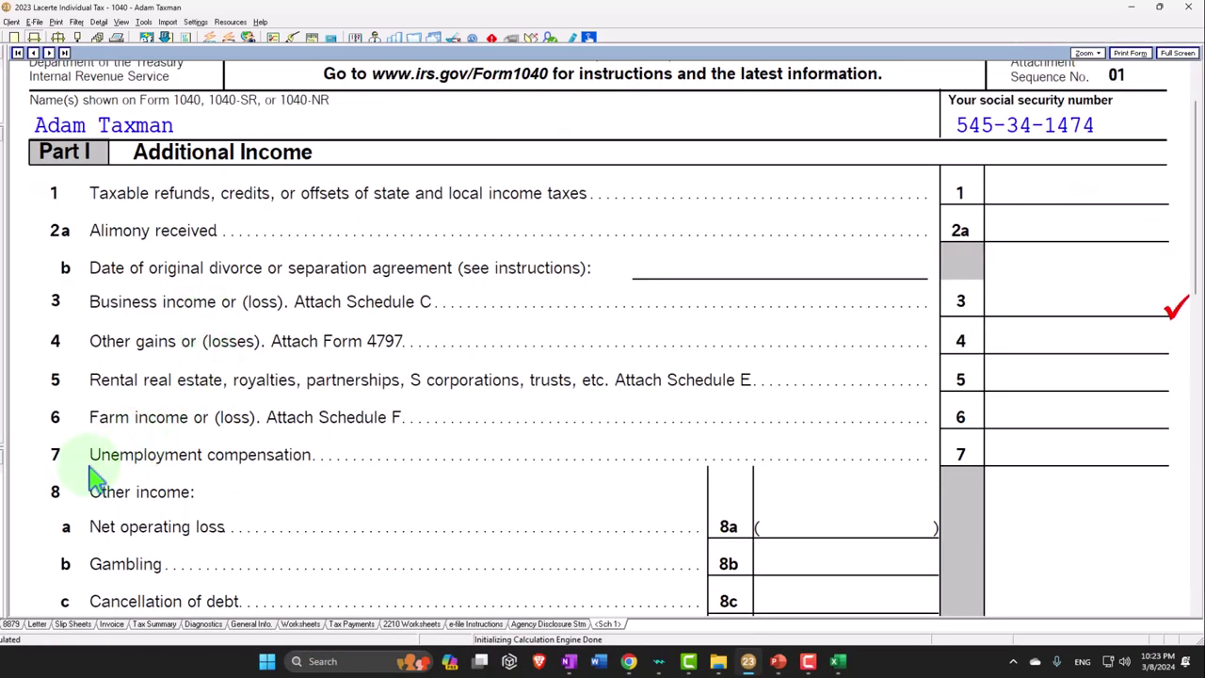
Jump from Schedule 1 line 7, unemployment compensation, to its 1099-G input screen and close the list of linked inputs.
{"action": "left_click", "coordinate": [1052, 454]}
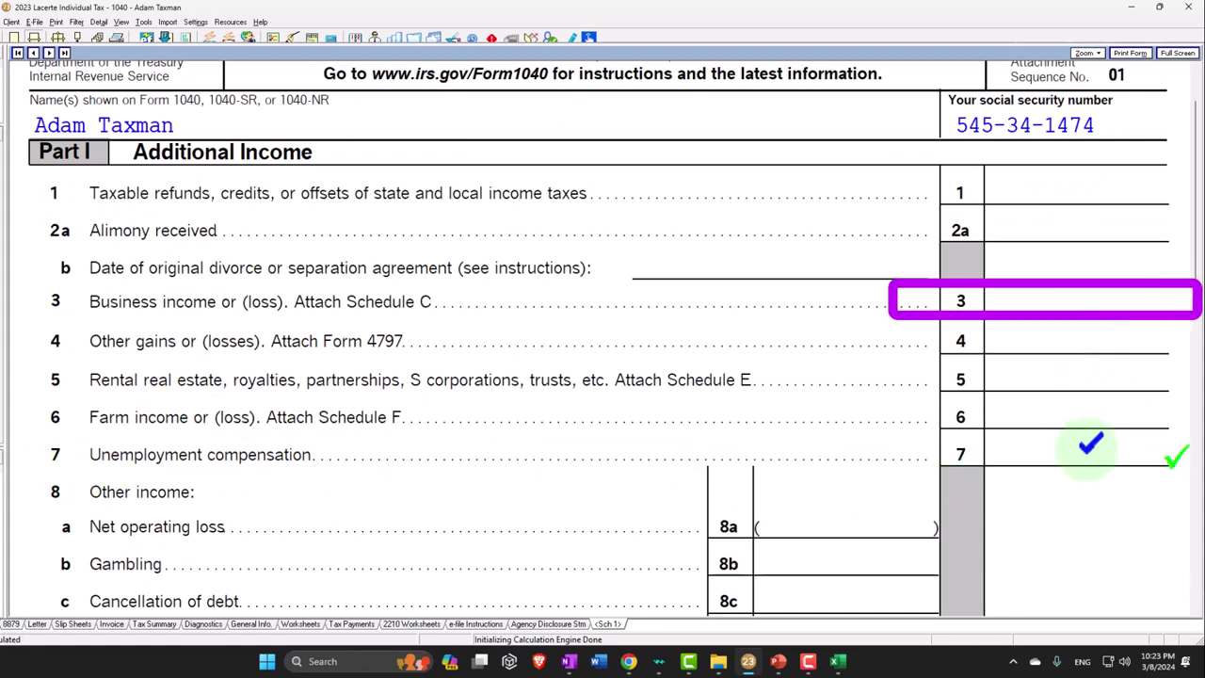
{"action": "right_click", "coordinate": [1082, 461]}
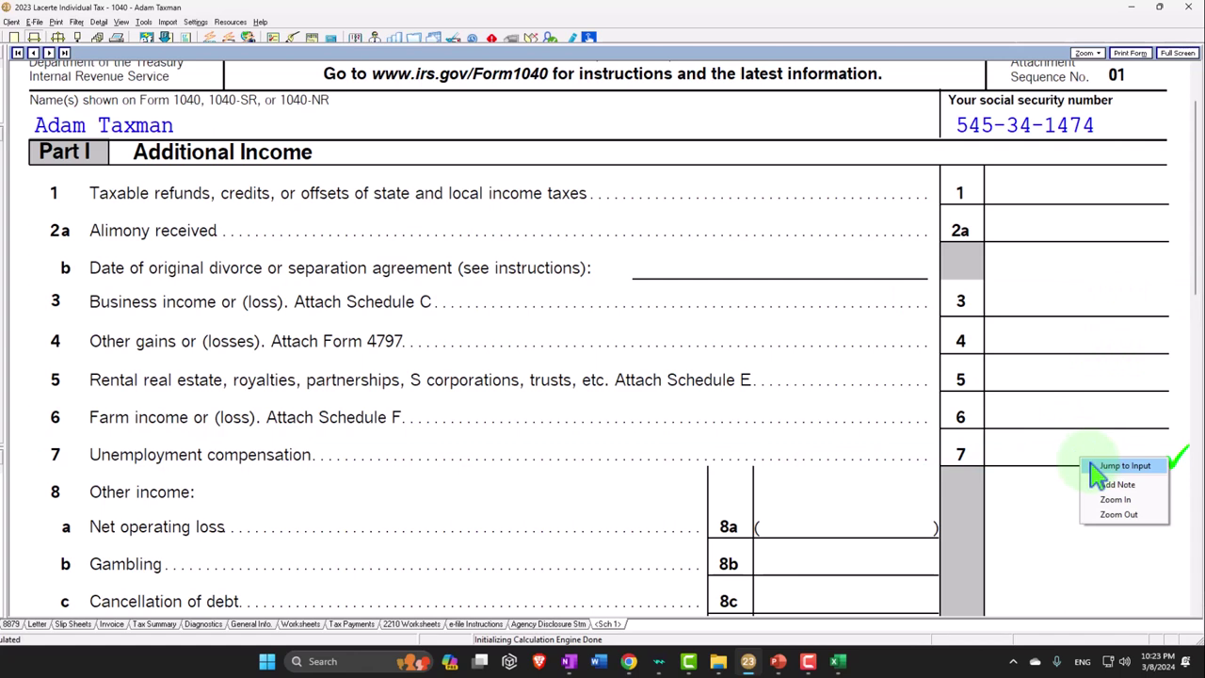
{"action": "left_click", "coordinate": [1094, 466]}
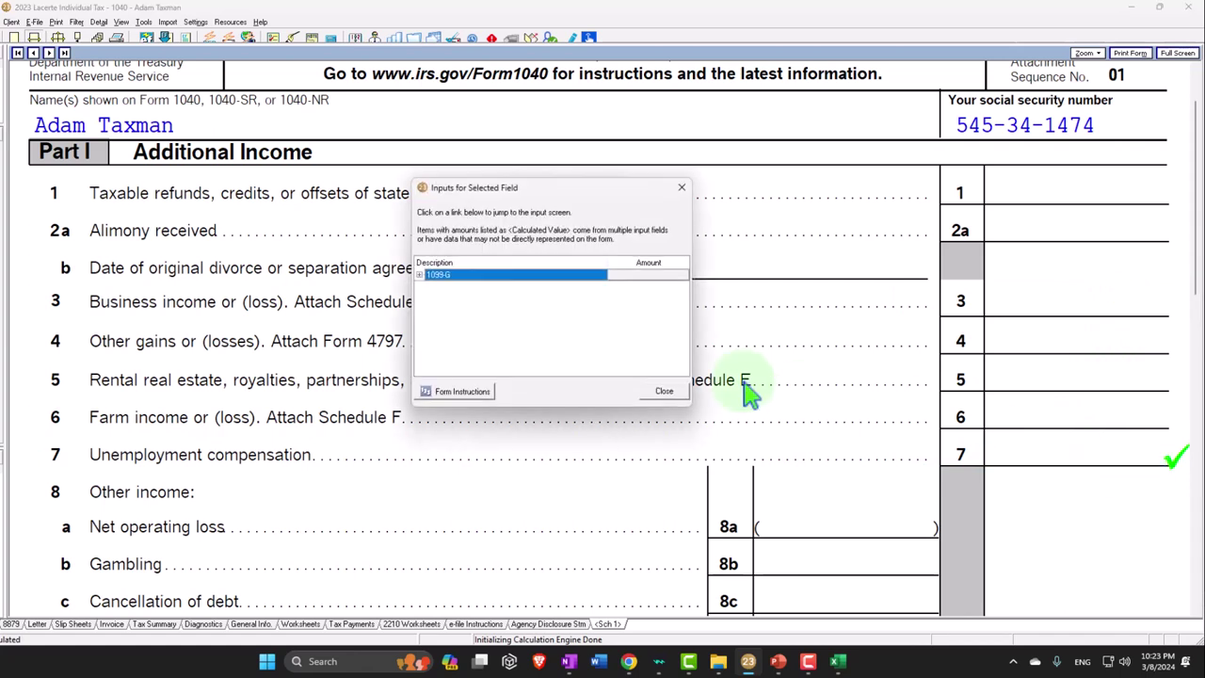
{"action": "left_click", "coordinate": [435, 275]}
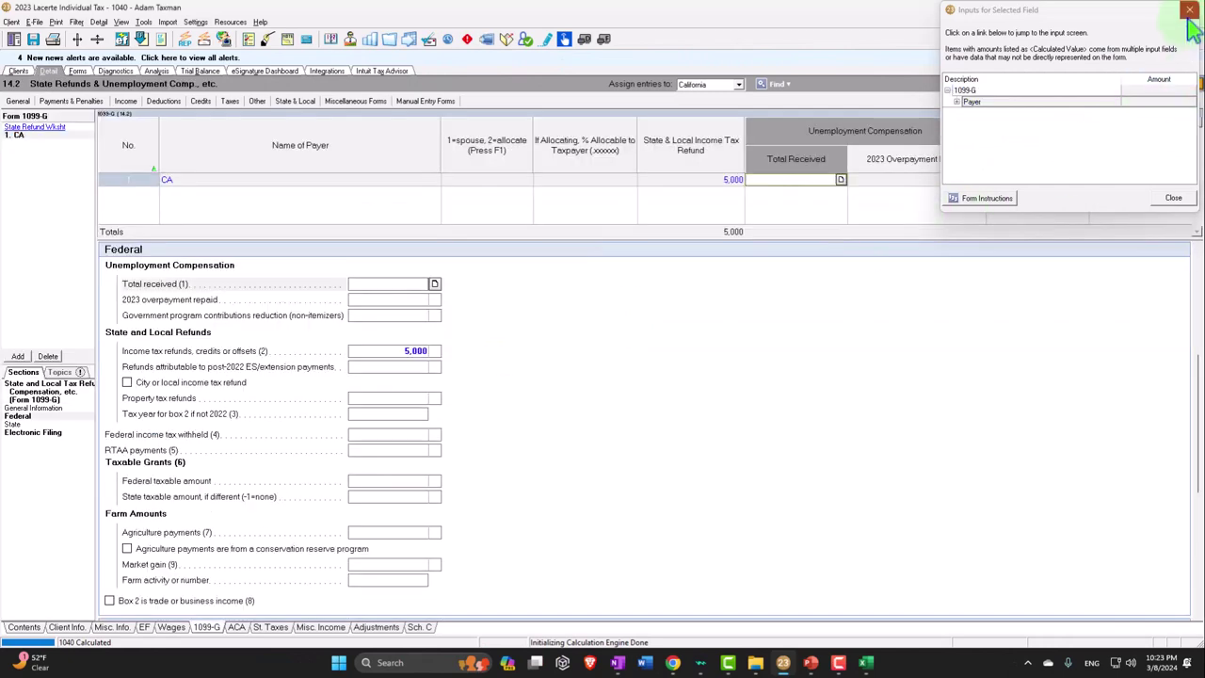
{"action": "left_click", "coordinate": [1173, 197]}
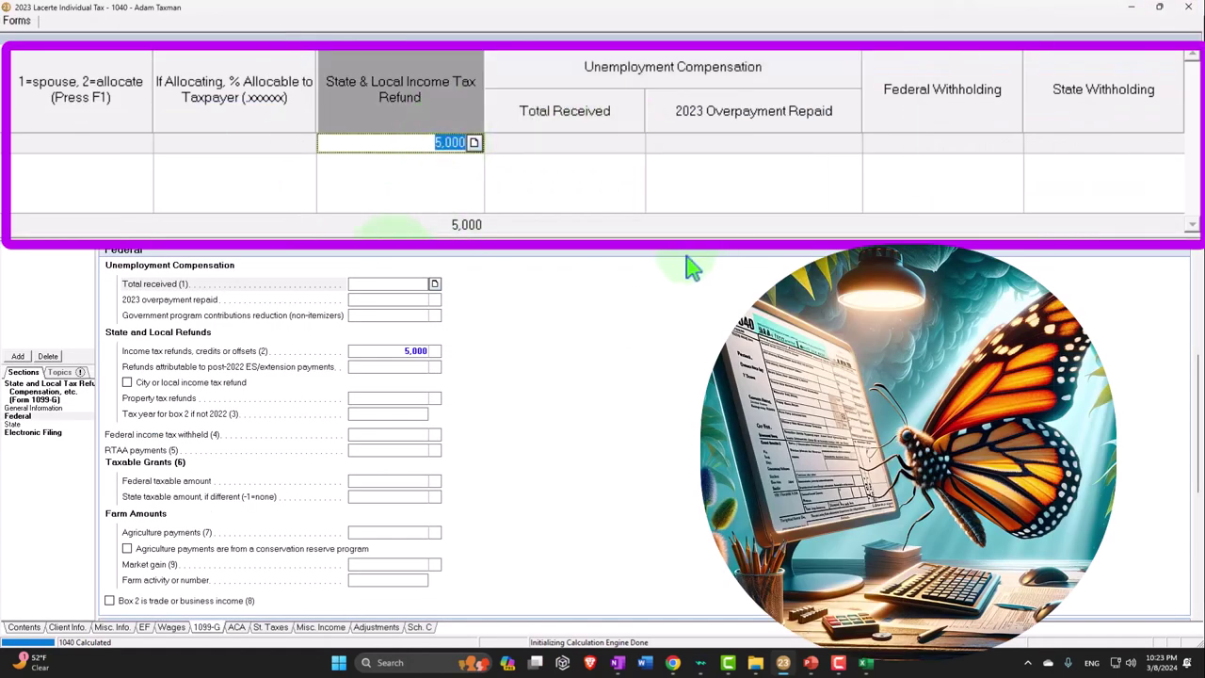
Clear the CA payer's state and local income tax refund and enter 10,000 as total unemployment compensation received.
{"action": "key", "text": "Delete"}
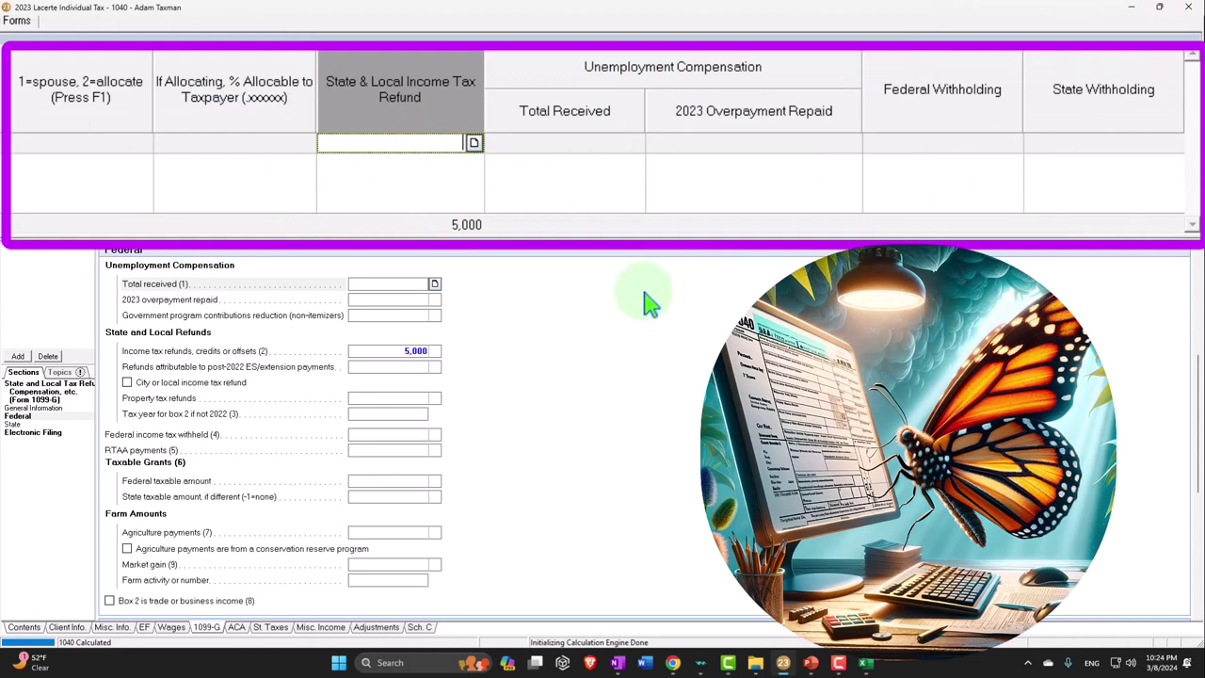
{"action": "key", "text": "Tab"}
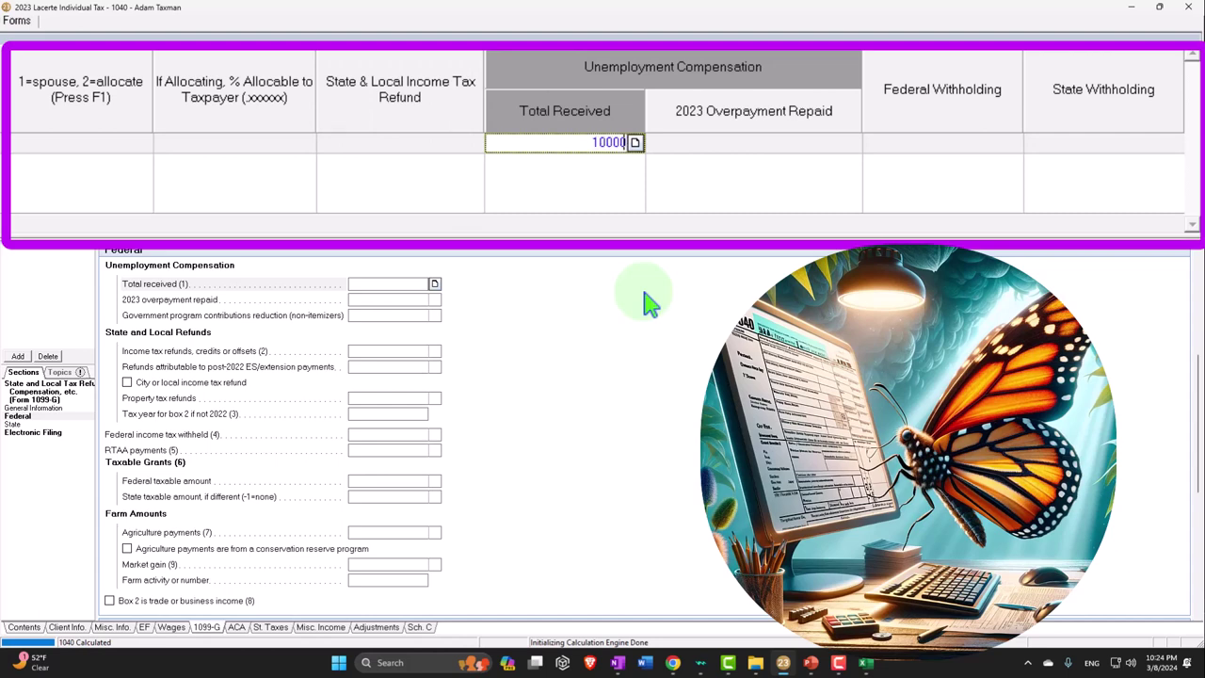
{"action": "key", "text": "Tab"}
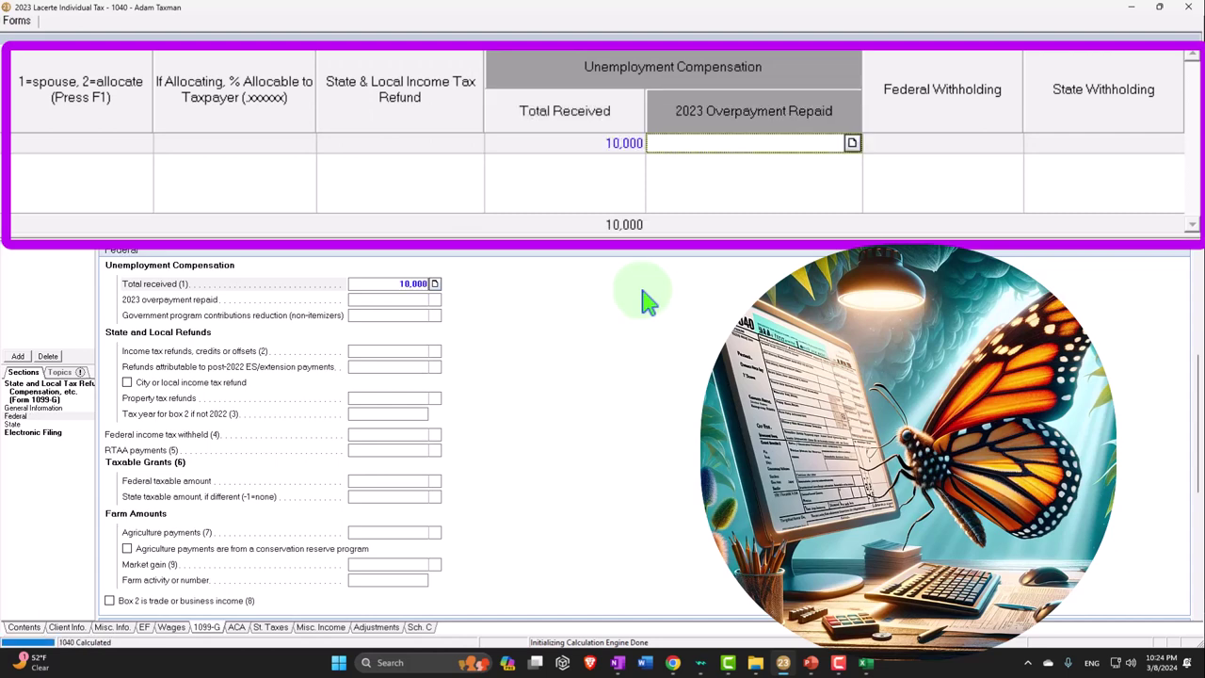
Return to the forms, check the unemployment and additional income lines on Schedule 1, and reopen Form 1040.
{"action": "left_click", "coordinate": [76, 70]}
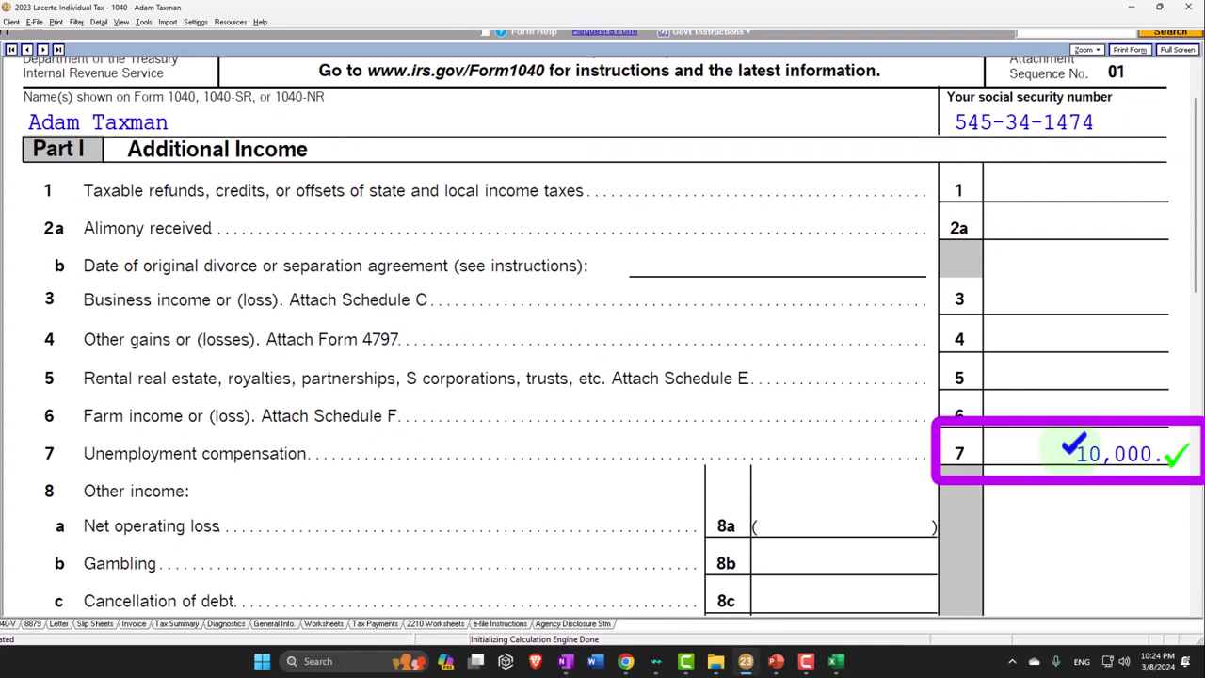
{"action": "scroll", "coordinate": [1073, 459], "scroll_direction": "down", "scroll_amount": 10}
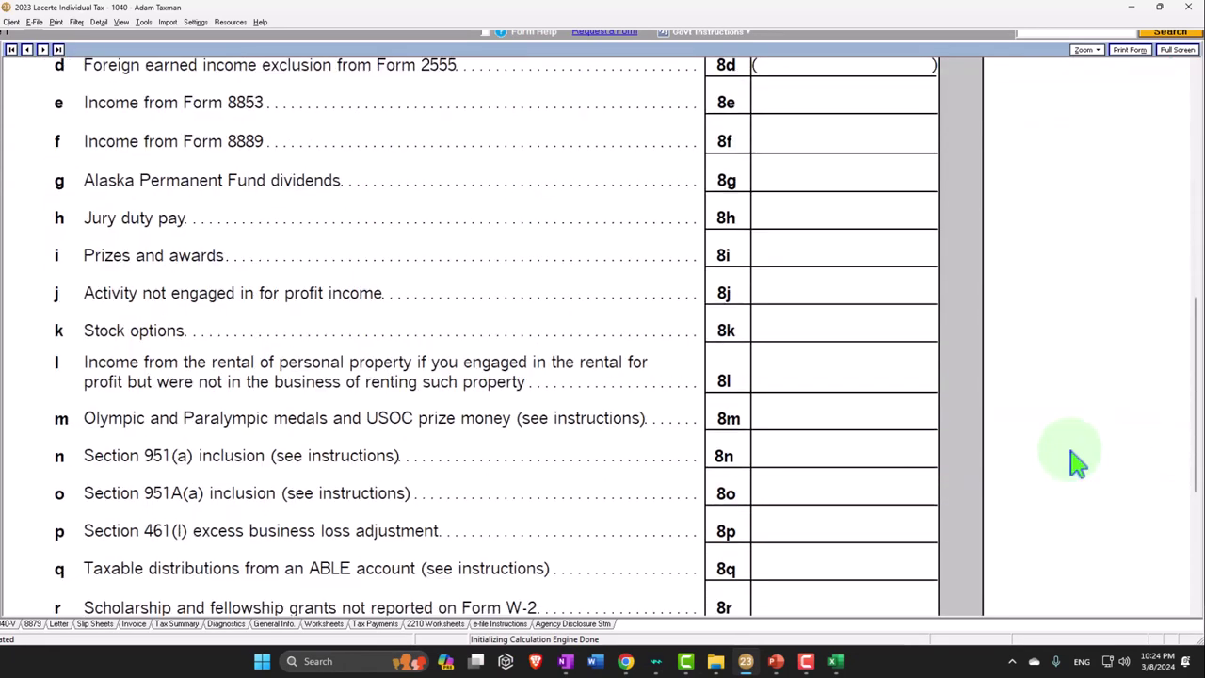
{"action": "scroll", "coordinate": [1072, 459], "scroll_direction": "down", "scroll_amount": 5}
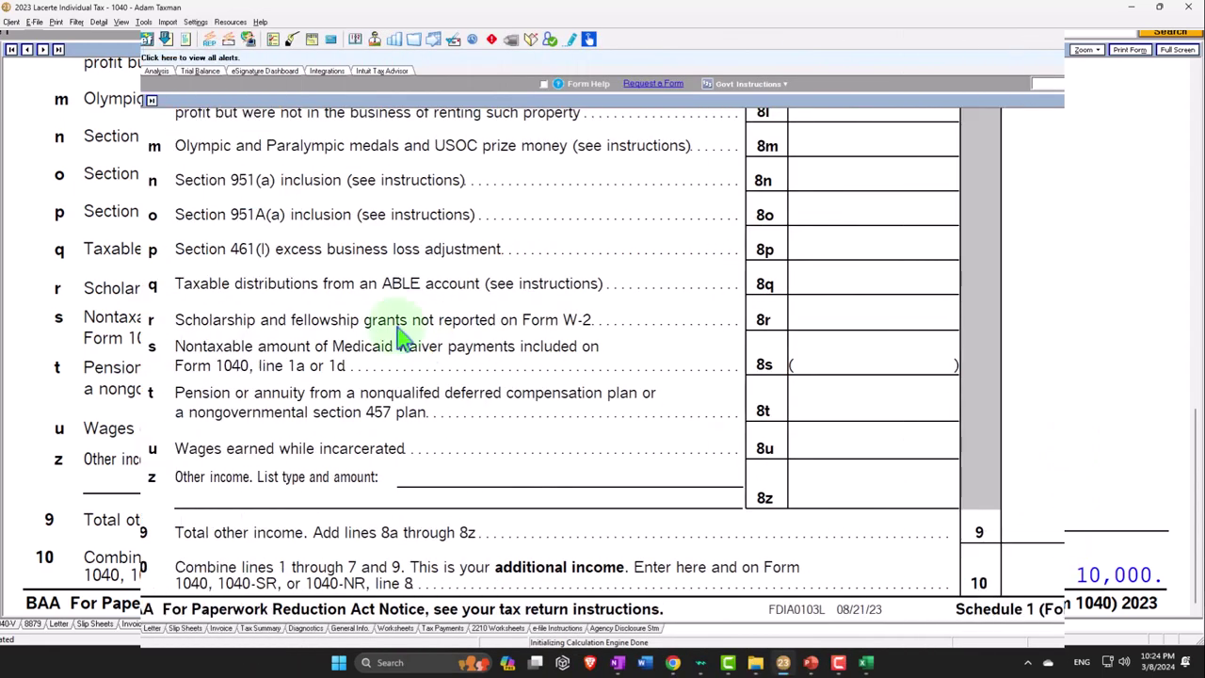
{"action": "left_click", "coordinate": [27, 193]}
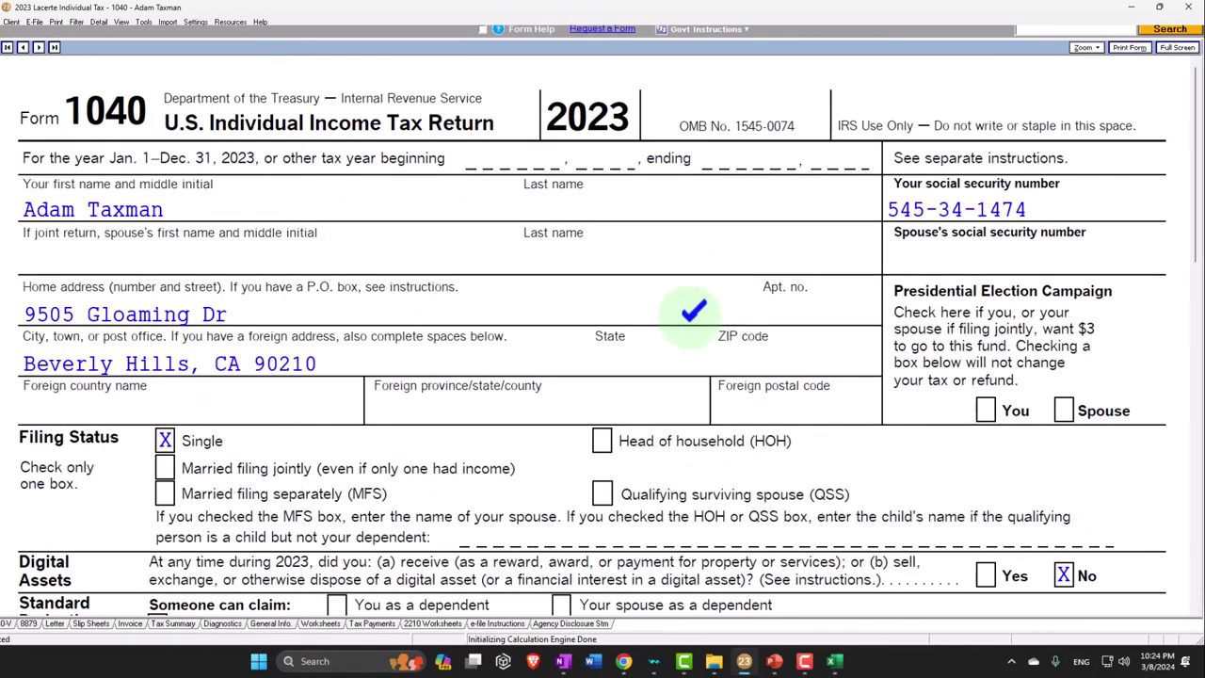
Review Form 1040 page 1 through taxable income, then switch to the Excel workbook and inspect the Income formula in D2.
{"action": "scroll", "coordinate": [716, 331], "scroll_direction": "down", "scroll_amount": 5}
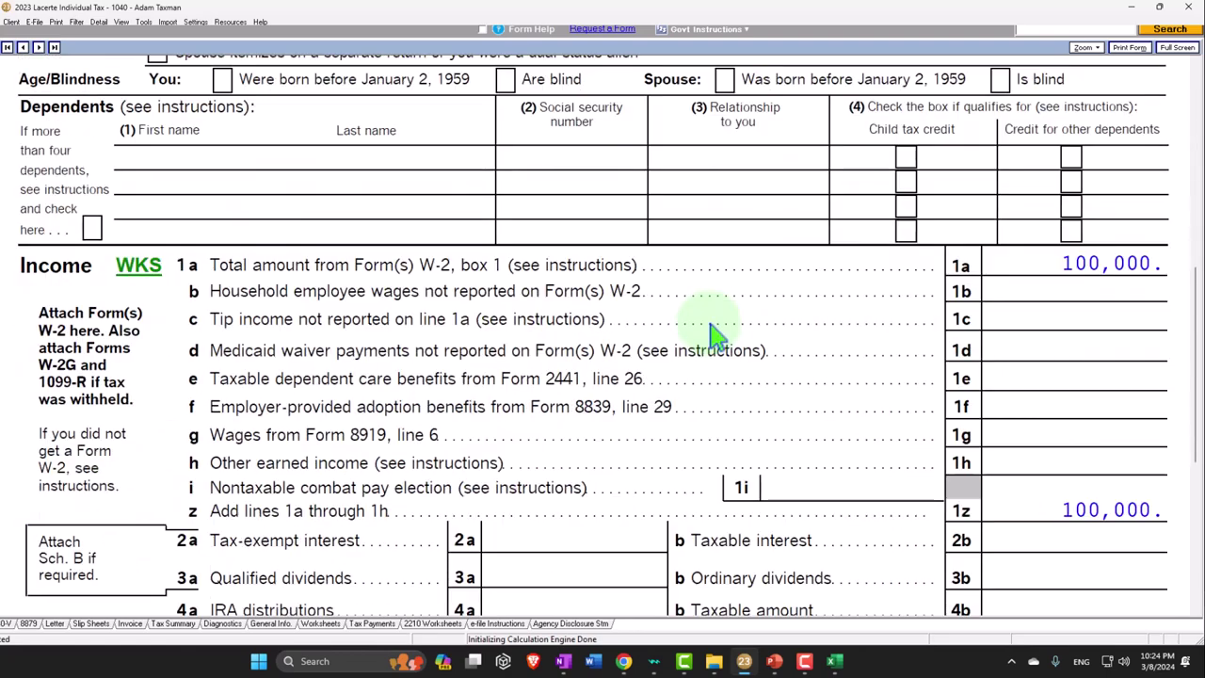
{"action": "scroll", "coordinate": [998, 254], "scroll_direction": "down", "scroll_amount": 5}
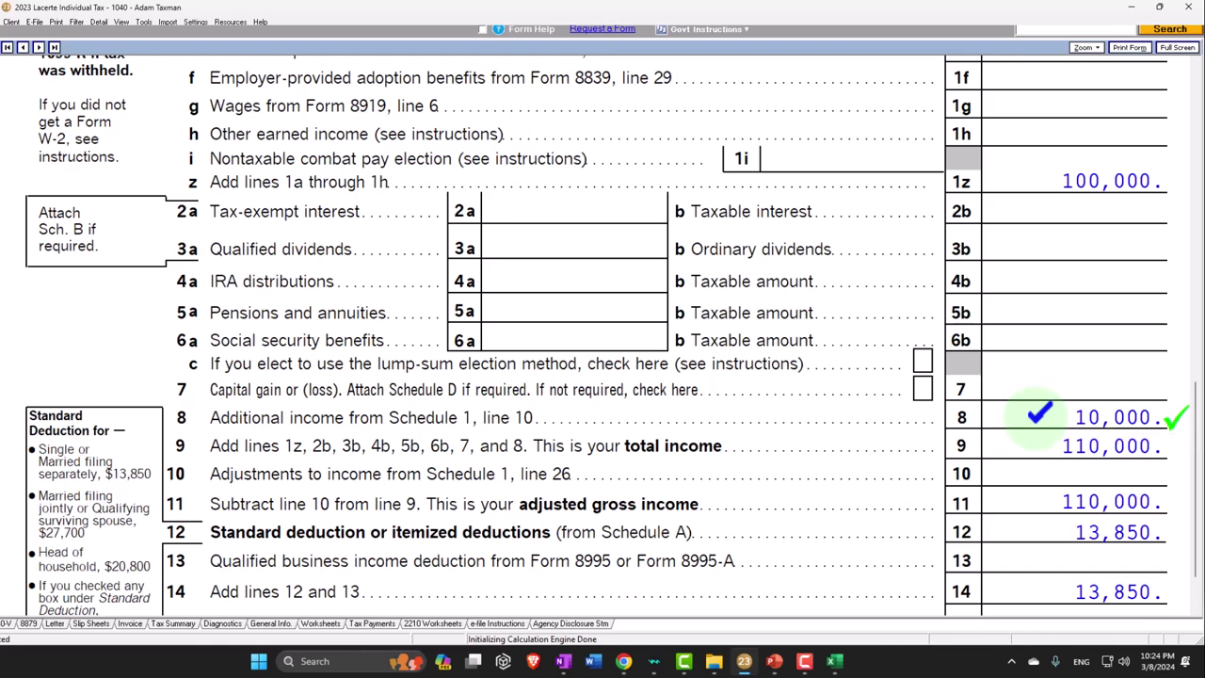
{"action": "scroll", "coordinate": [1039, 414], "scroll_direction": "down", "scroll_amount": 2}
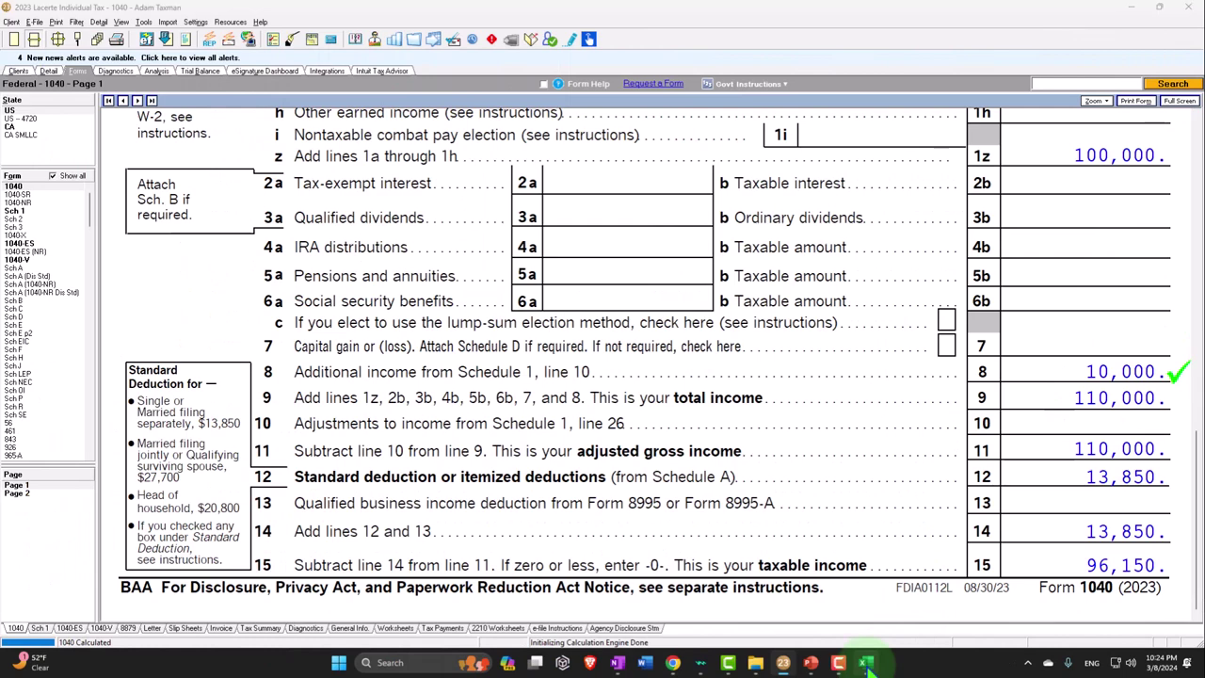
{"action": "left_click", "coordinate": [866, 663]}
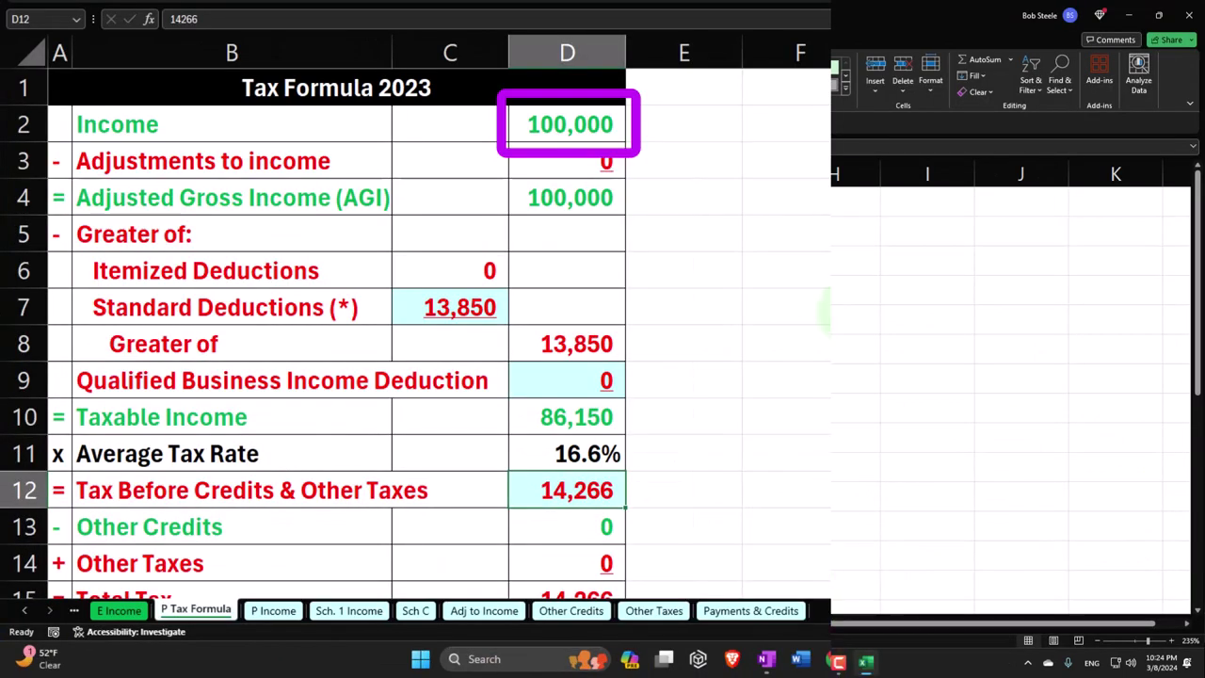
{"action": "left_click", "coordinate": [588, 124]}
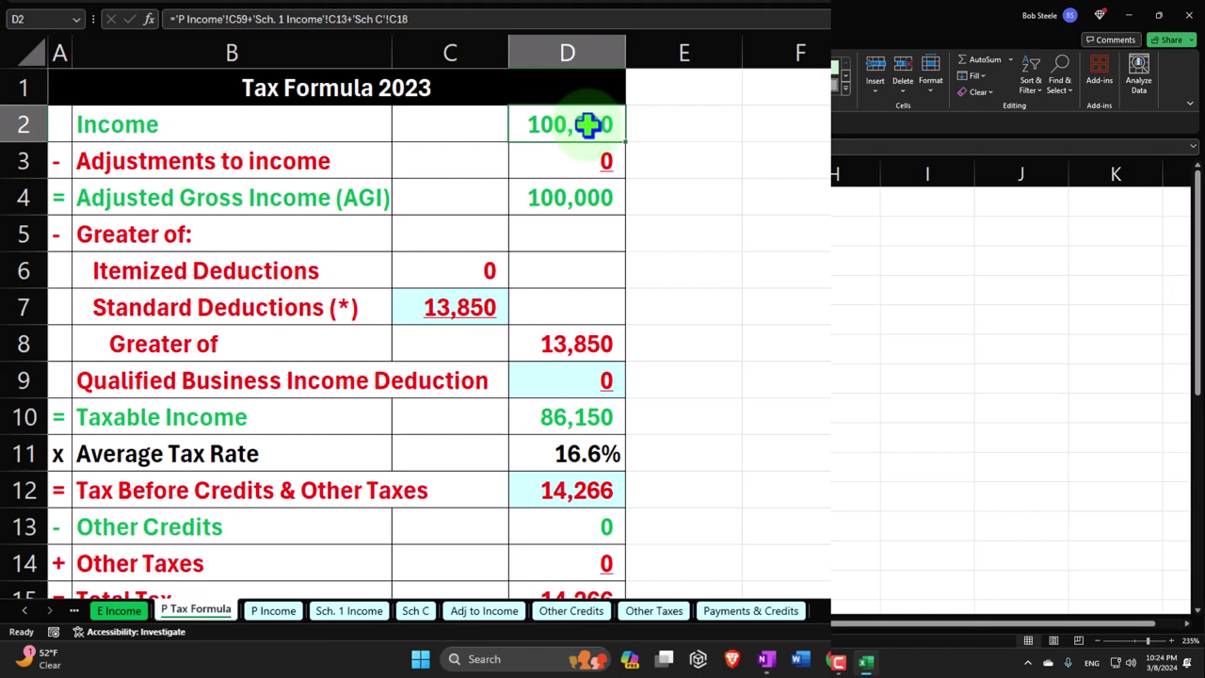
On the Sch. 1 Income sheet, enter the label "Unemployment Compensation" in A11 below the alimony row.
{"action": "left_click", "coordinate": [364, 614]}
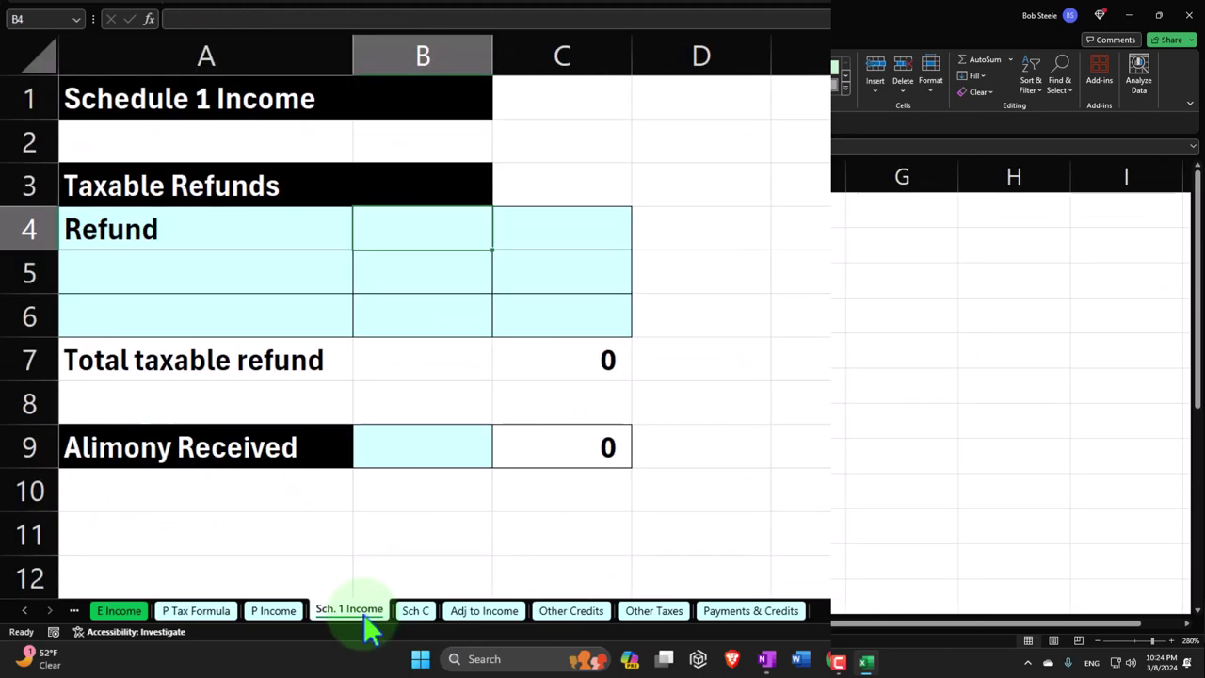
{"action": "scroll", "coordinate": [356, 495], "scroll_direction": "down", "scroll_amount": 1}
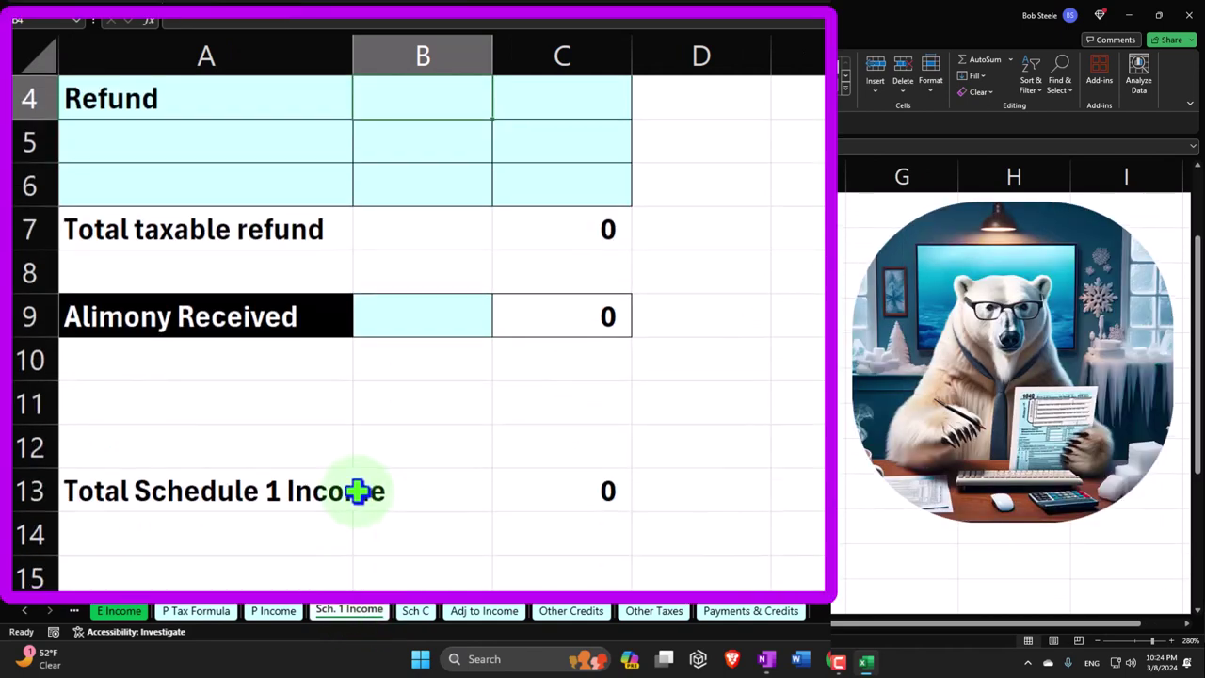
{"action": "left_click", "coordinate": [193, 403]}
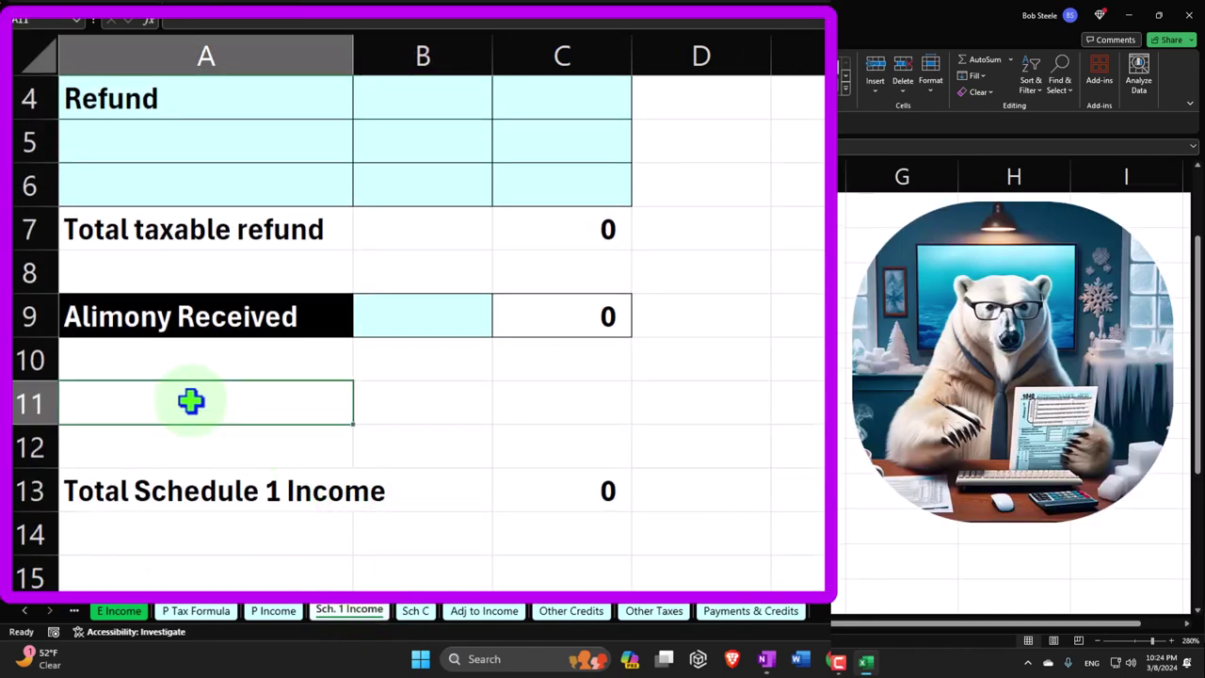
{"action": "type", "text": "Unemployme"}
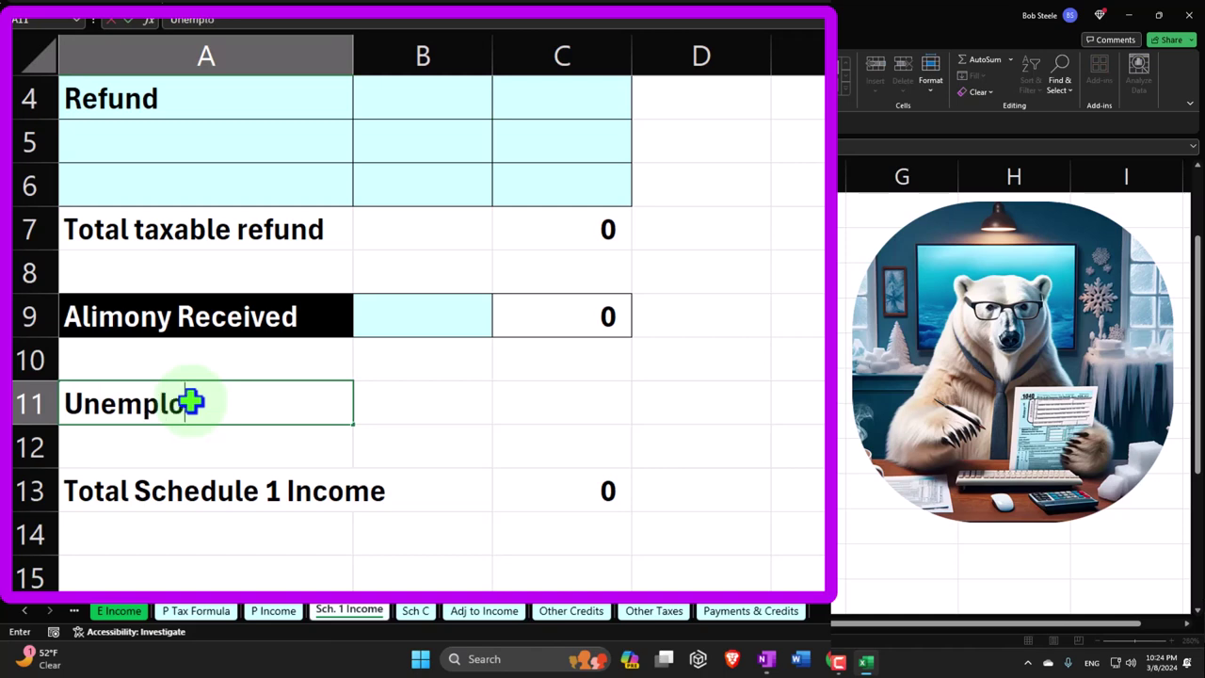
{"action": "key", "text": "BackSpace"}
{"action": "key", "text": "BackSpace"}
{"action": "key", "text": "BackSpace"}
{"action": "type", "text": "yment Compensat"}
{"action": "key", "text": "BackSpace"}
{"action": "key", "text": "BackSpace"}
{"action": "type", "text": "ation"}
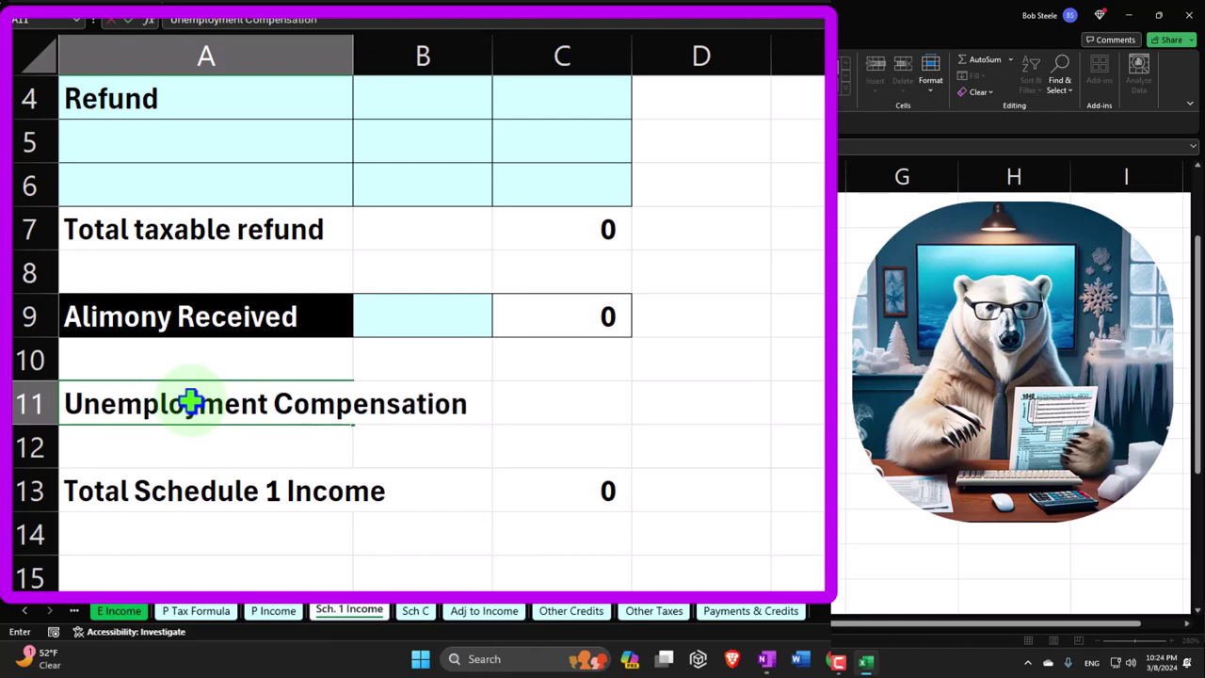
{"action": "key", "text": "Return"}
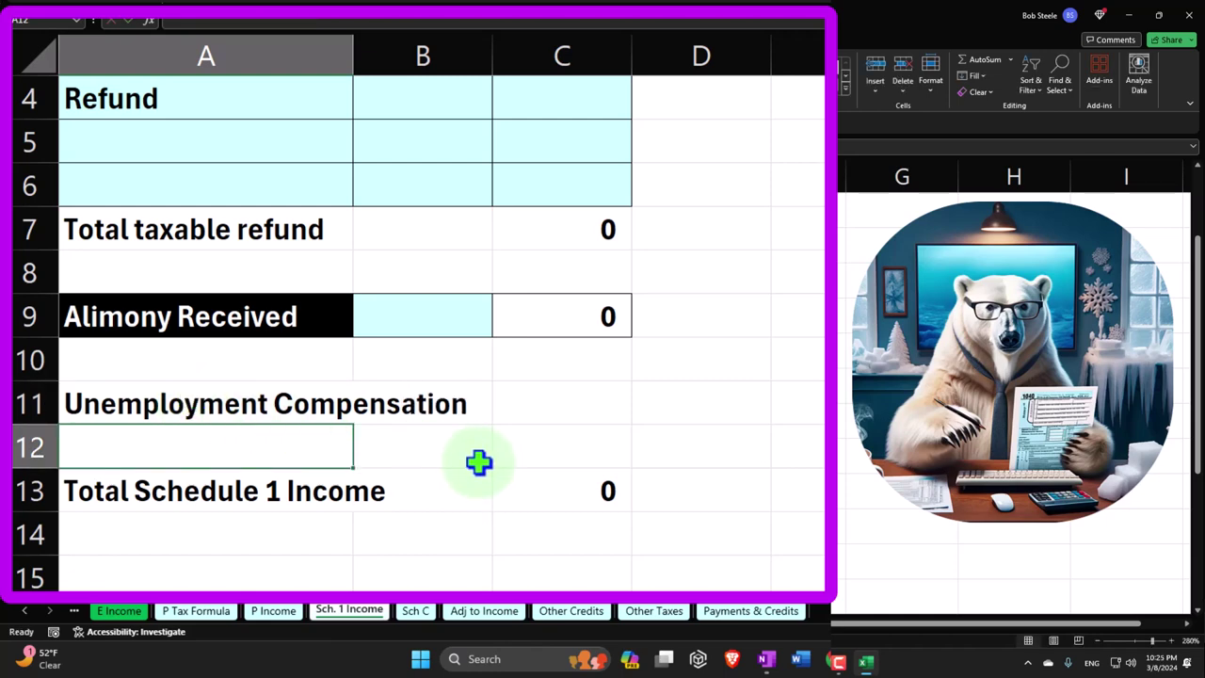
Format the Unemployment Compensation label cells A11:B11 with a black fill and white text.
{"action": "left_click_drag", "start_coordinate": [327, 407], "coordinate": [403, 401]}
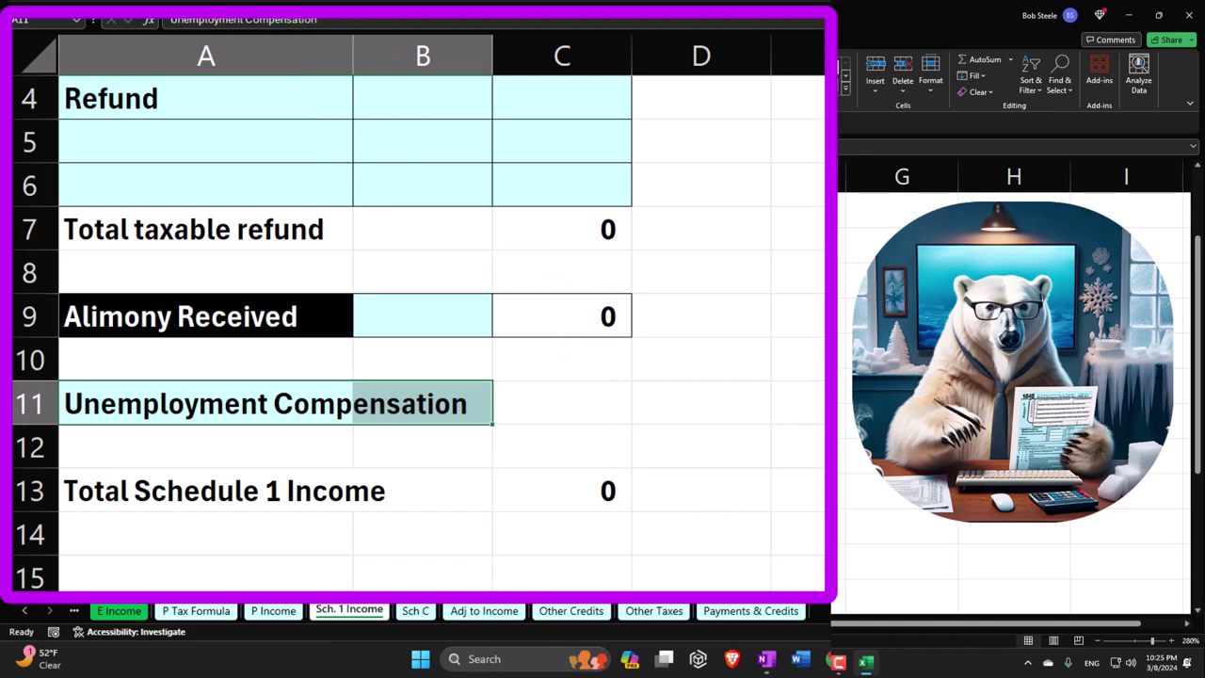
{"action": "key", "text": "alt+h"}
{"action": "key", "text": "h"}
{"action": "key", "text": "Right"}
{"action": "key", "text": "Return"}
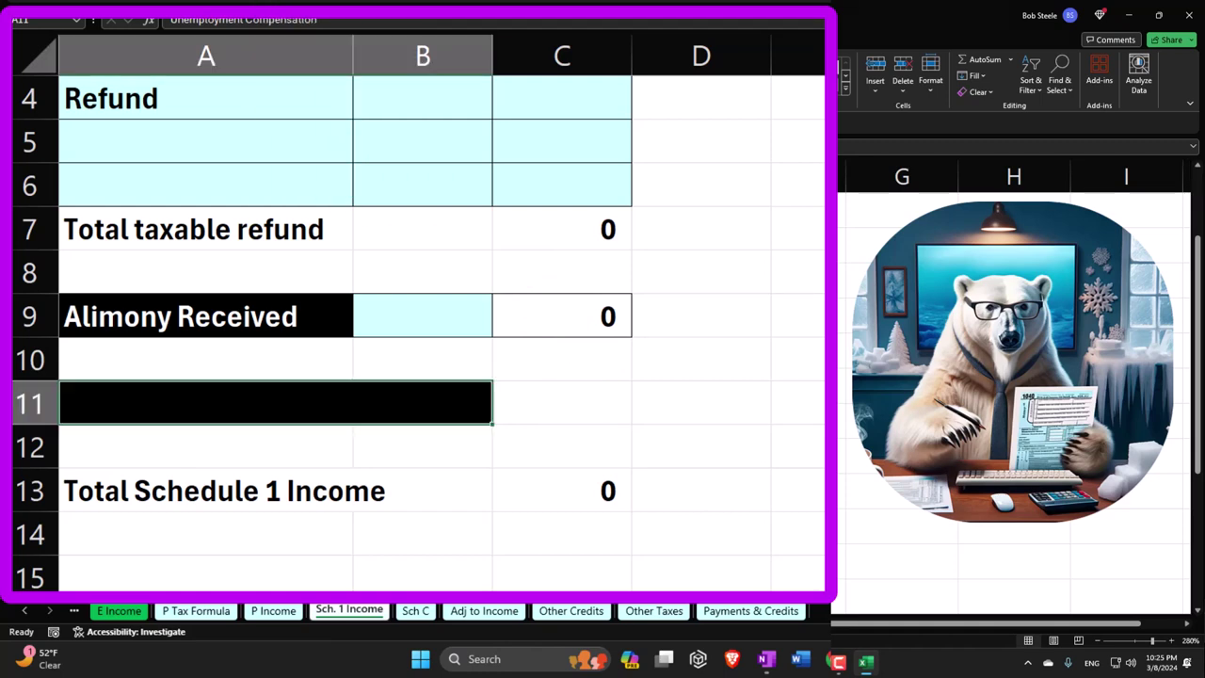
Give C11 a light blue fill with a border and enter 10,000 as the unemployment compensation amount.
{"action": "left_click", "coordinate": [572, 400]}
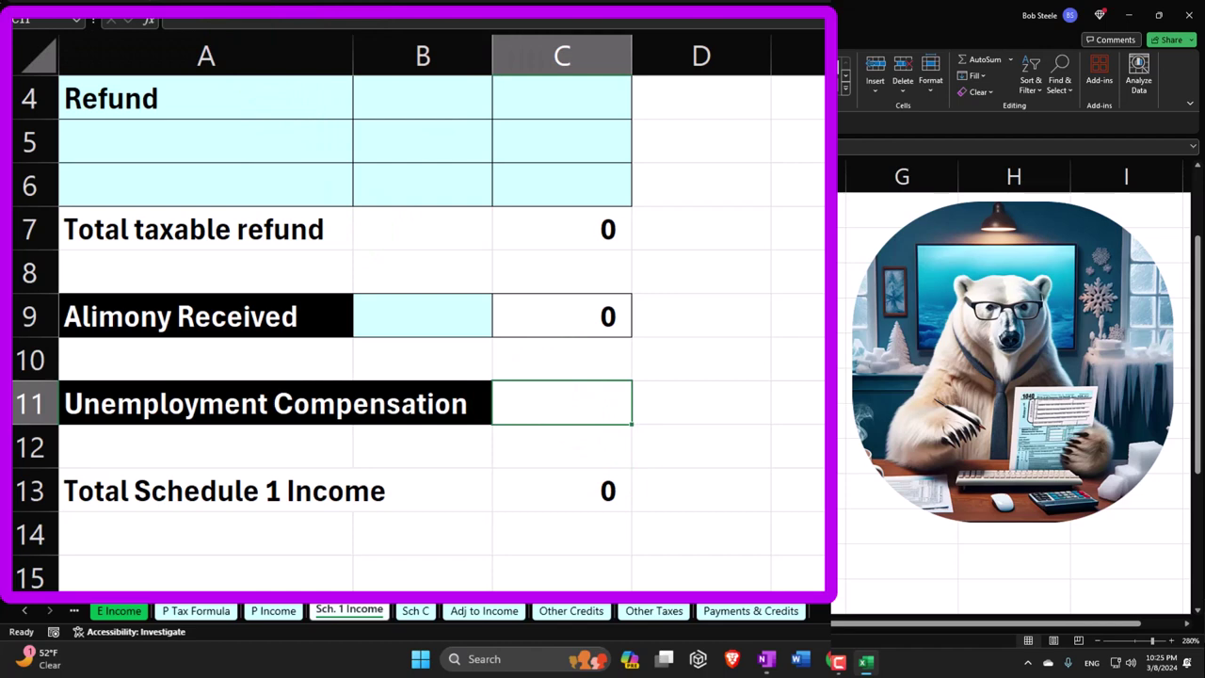
{"action": "key", "text": "alt+h"}
{"action": "key", "text": "h"}
{"action": "left_click", "coordinate": [270, 130]}
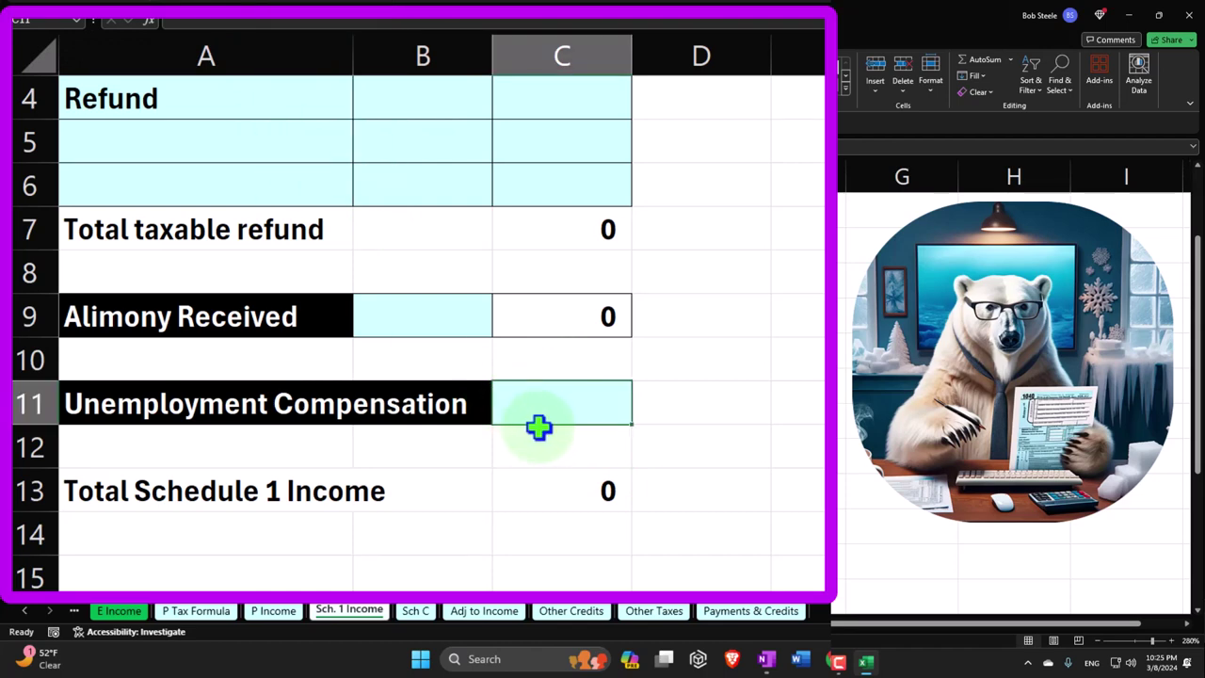
{"action": "type", "text": "10,00"}
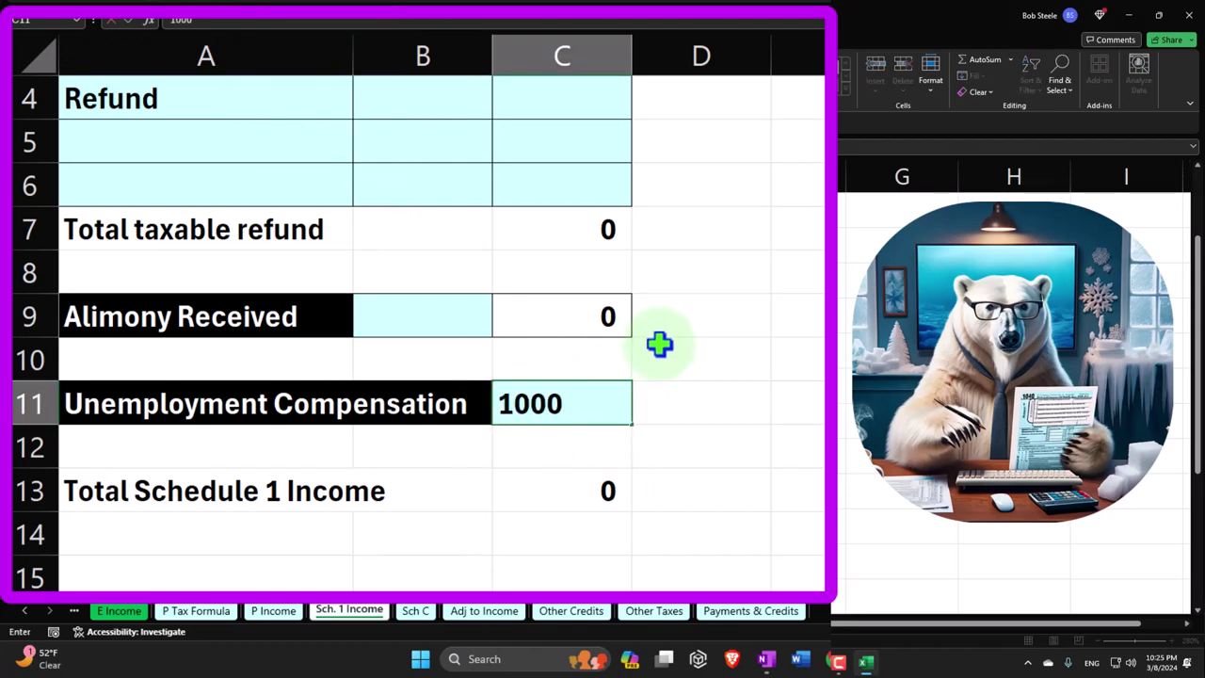
{"action": "type", "text": "0"}
{"action": "key", "text": "Return"}
Extend the Total Schedule 1 Income sum in C13 to cover C7:C11, including unemployment compensation.
{"action": "key", "text": "Down"}
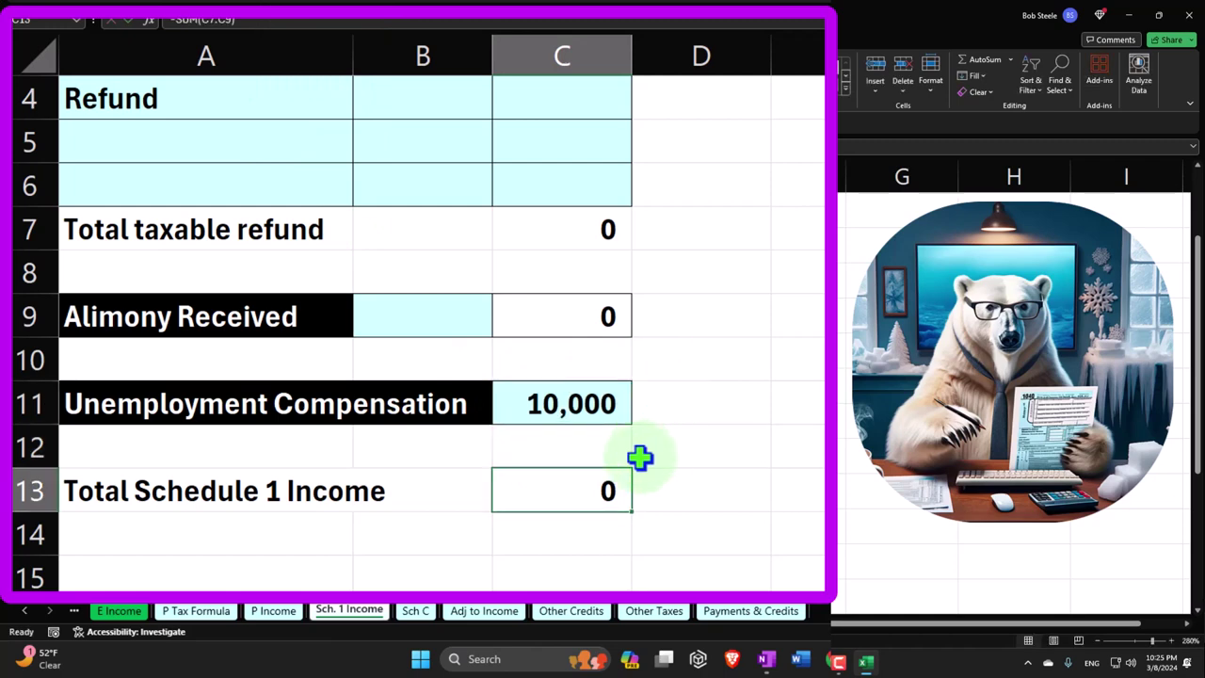
{"action": "double_click", "coordinate": [581, 489]}
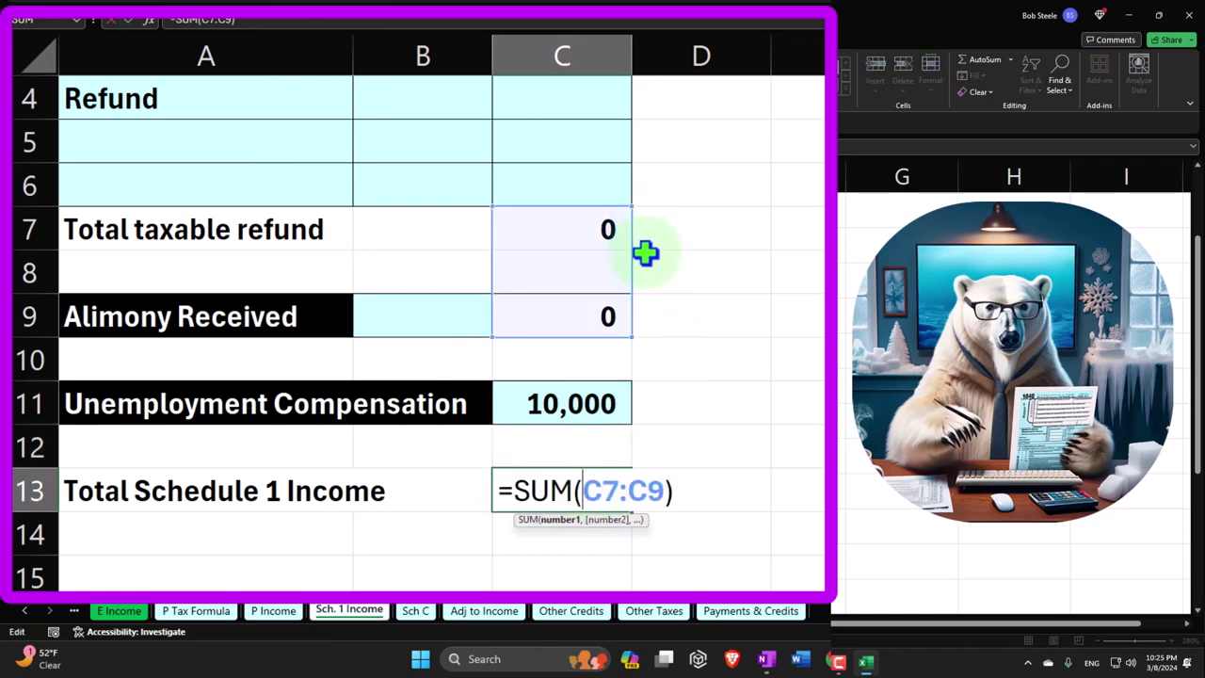
{"action": "left_click_drag", "start_coordinate": [633, 336], "coordinate": [635, 421]}
{"action": "key", "text": "Return"}
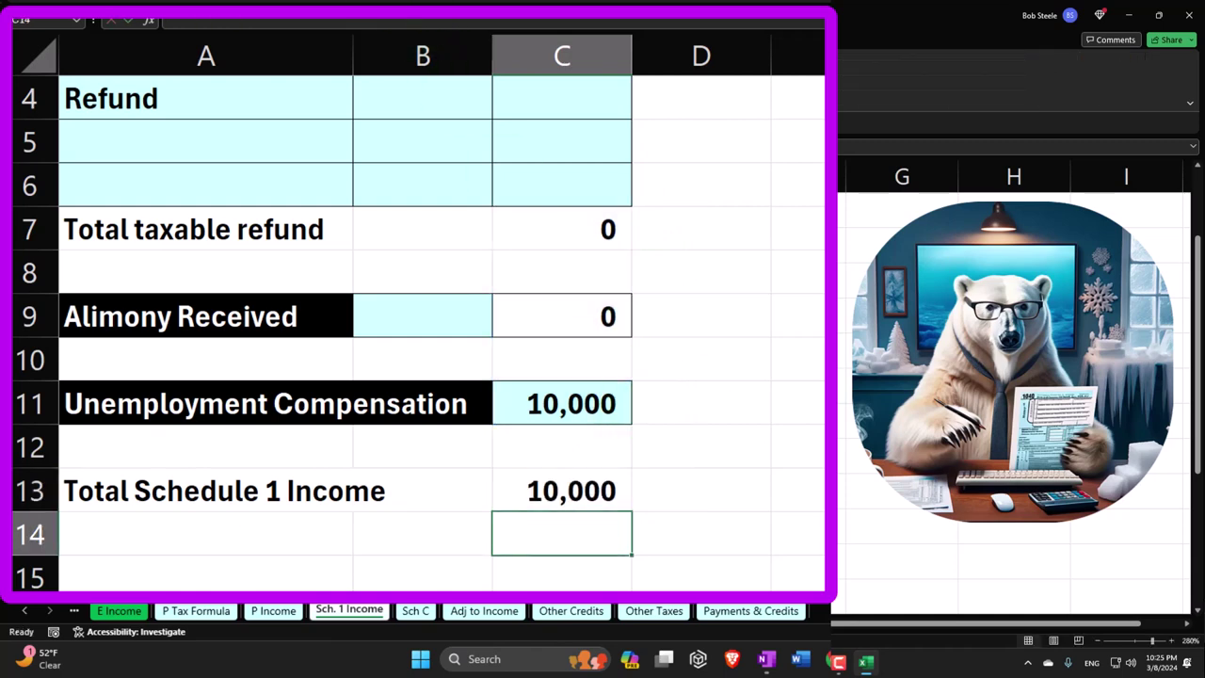
Run a spelling check on the Sch. 1 Income sheet and close its prompt.
{"action": "key", "text": "F7"}
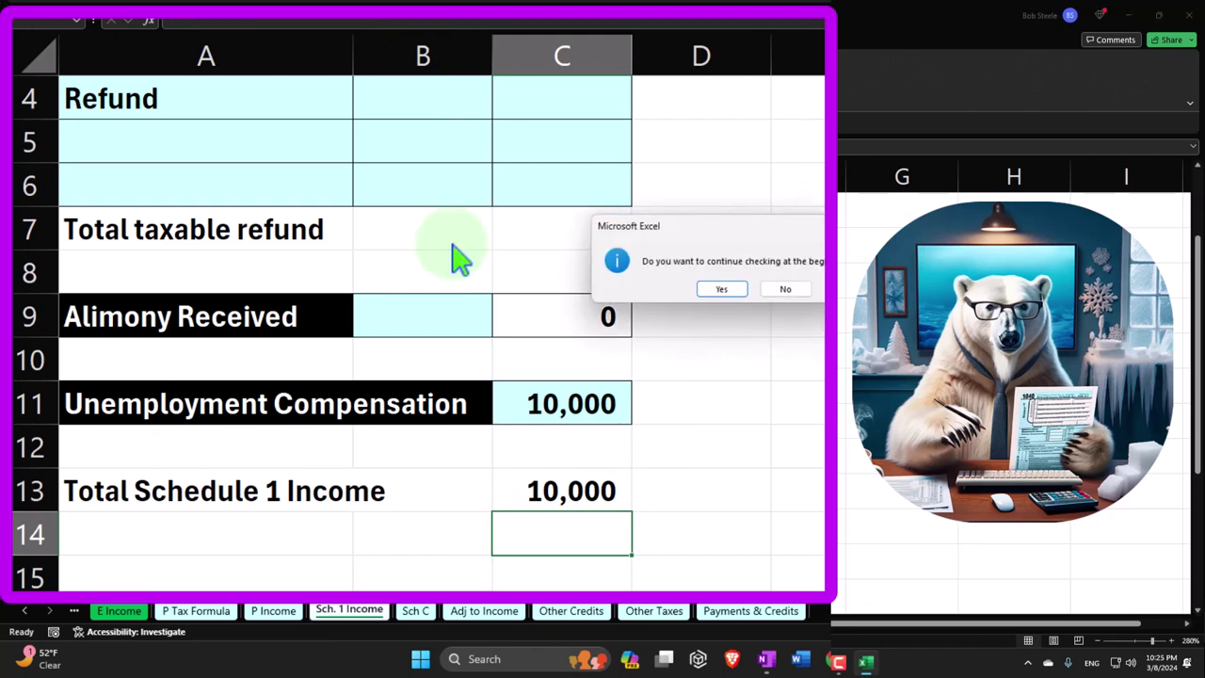
{"action": "left_click", "coordinate": [718, 288]}
{"action": "left_click", "coordinate": [750, 292]}
{"action": "left_click", "coordinate": [781, 435]}
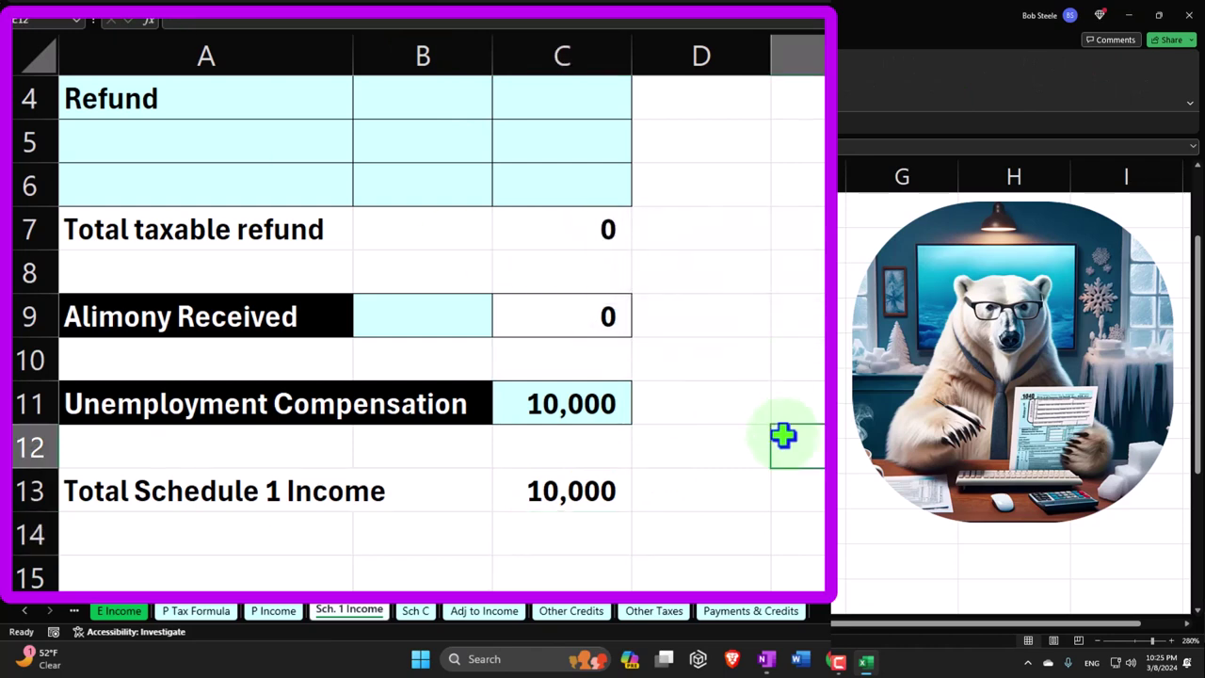
On the P Tax Formula sheet, go through income, adjustments, the standard deduction and taxable income.
{"action": "left_click", "coordinate": [212, 611]}
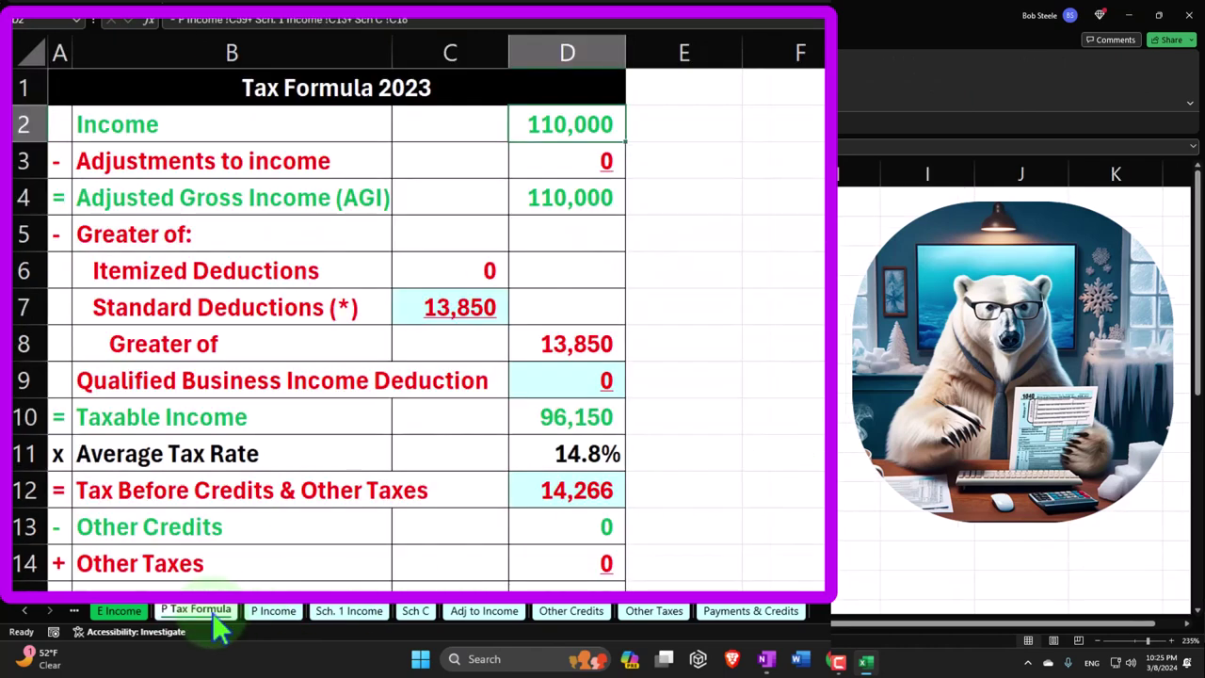
{"action": "key", "text": "Down"}
{"action": "key", "text": "Down"}
{"action": "key", "text": "Down"}
{"action": "key", "text": "Down"}
{"action": "key", "text": "Down"}
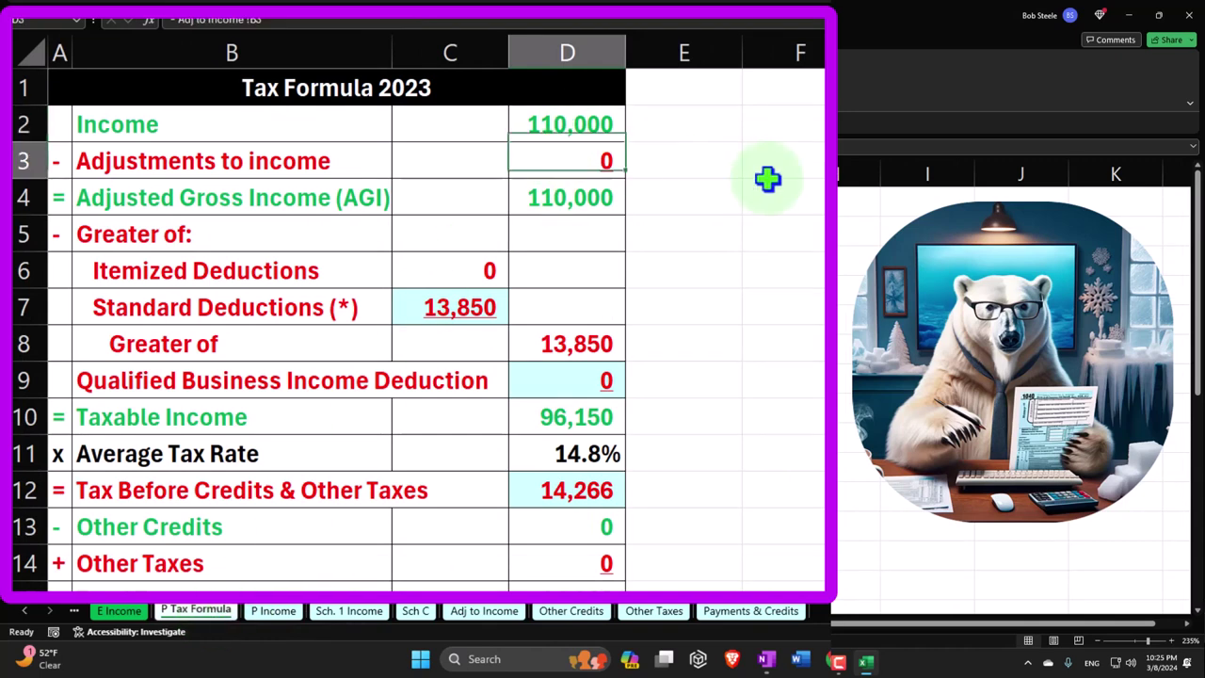
{"action": "key", "text": "Left"}
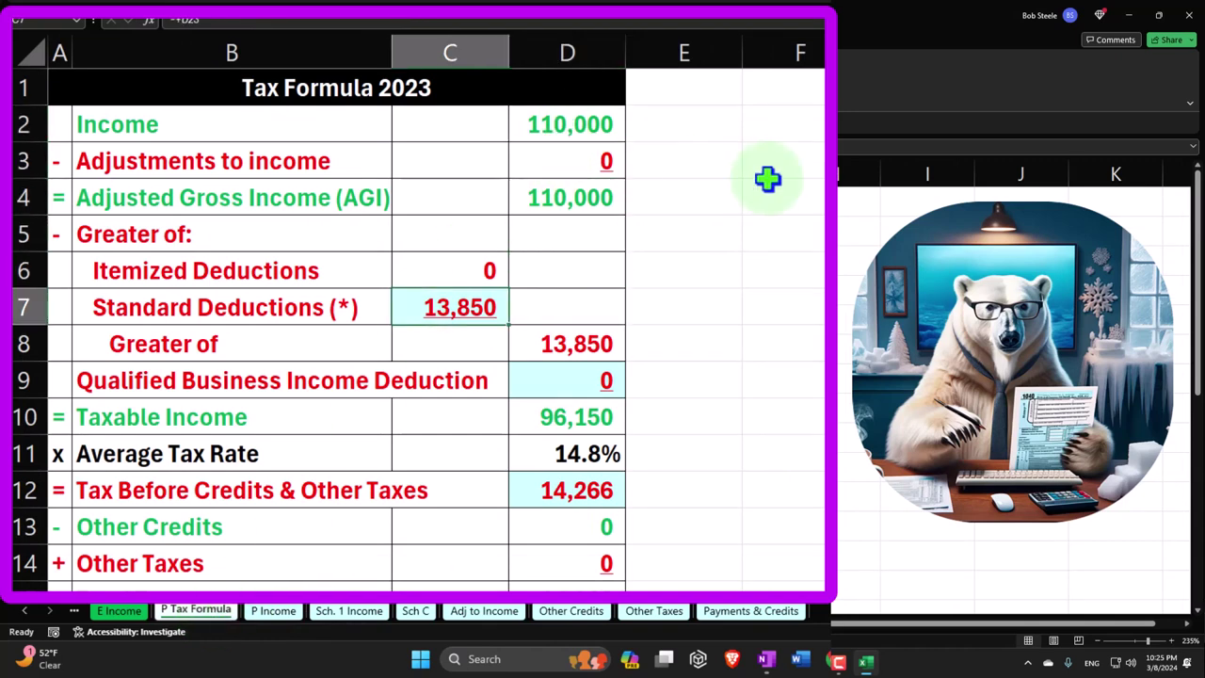
{"action": "left_click", "coordinate": [603, 413]}
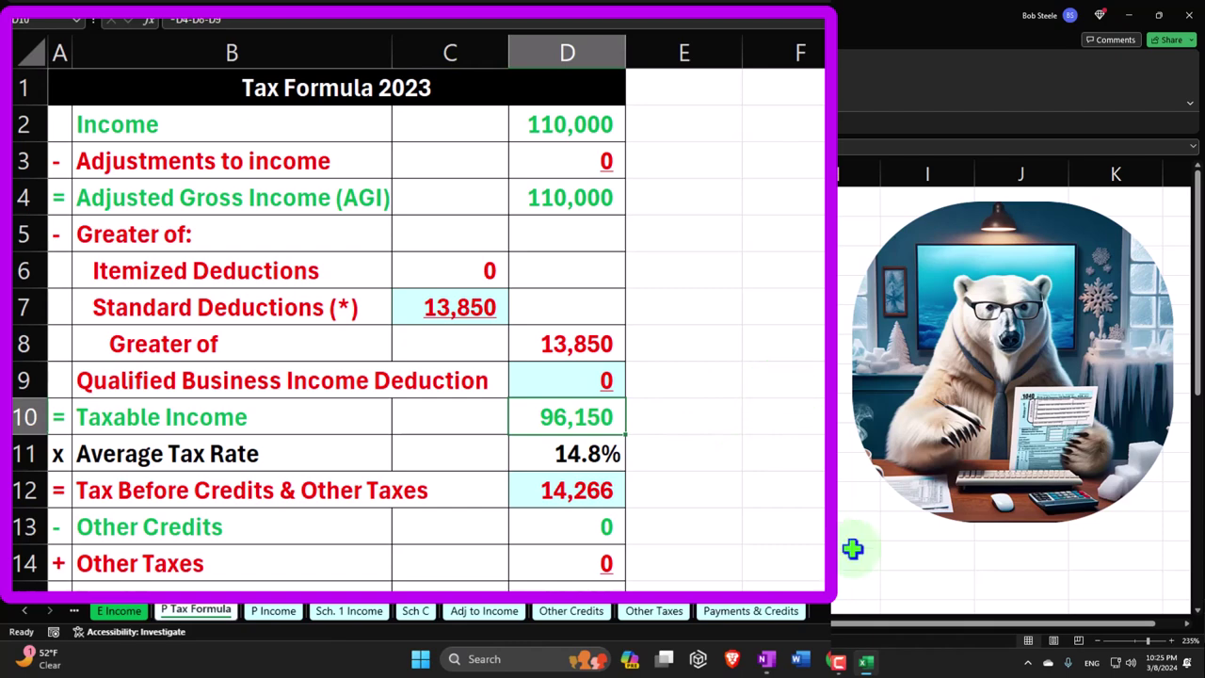
Look up the tax on Form 1040 page 2 in Lacerte and set Tax Before Credits & Other Taxes in the Excel tax formula to 16,482.
{"action": "left_click", "coordinate": [866, 662]}
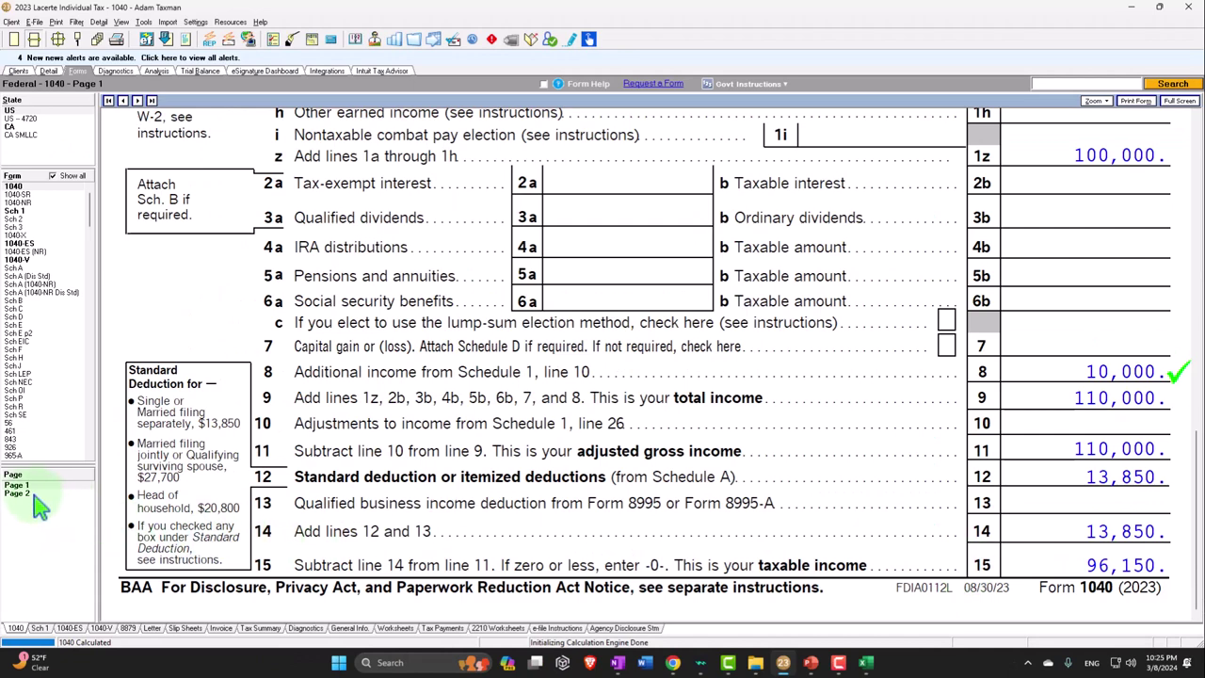
{"action": "left_click", "coordinate": [35, 494]}
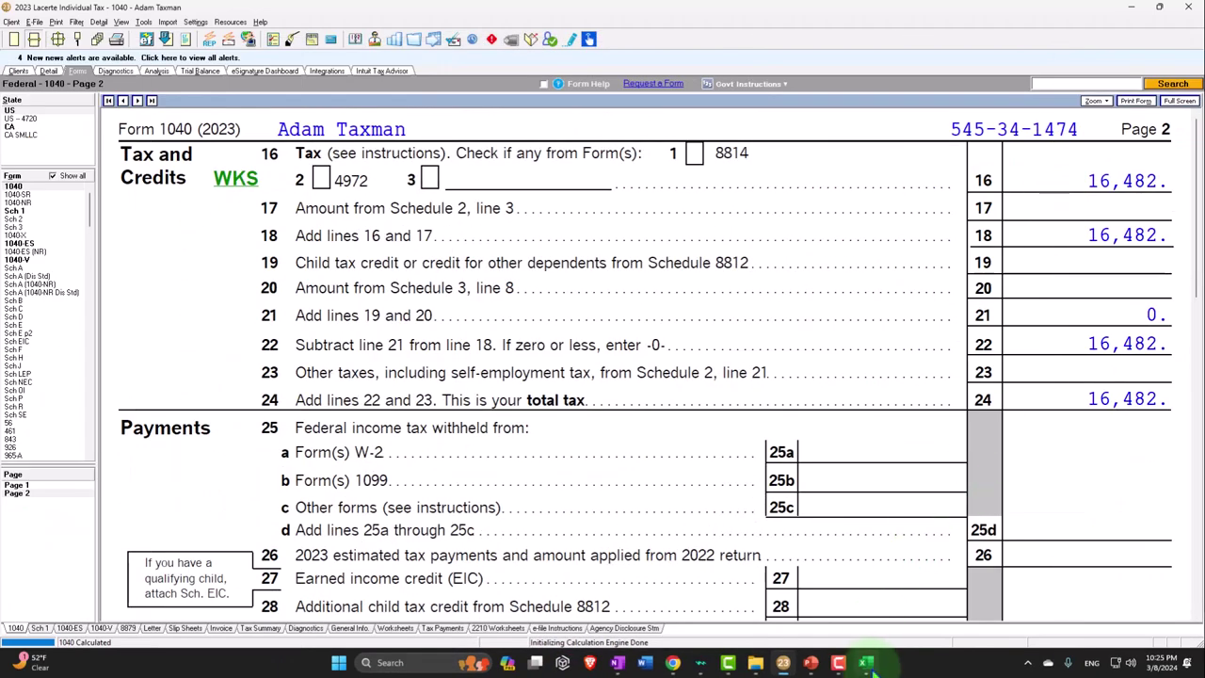
{"action": "left_click", "coordinate": [837, 661]}
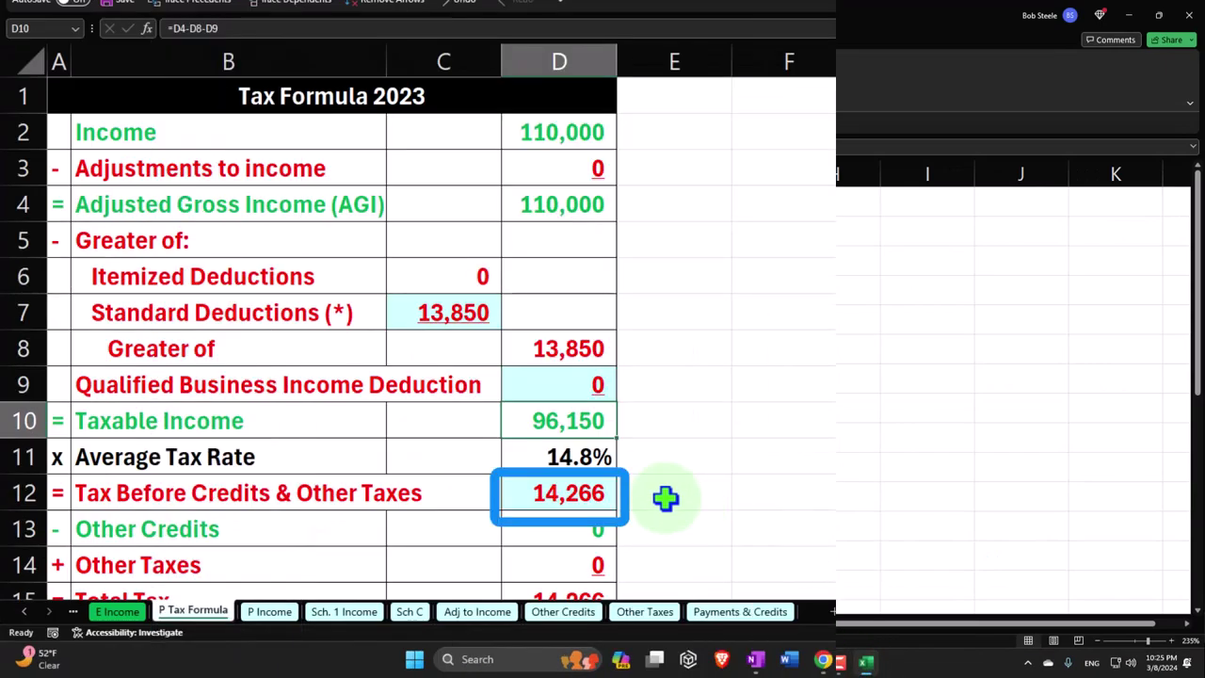
{"action": "left_click_drag", "start_coordinate": [592, 500], "coordinate": [667, 479]}
{"action": "type", "text": "16,482"}
{"action": "key", "text": "Return"}
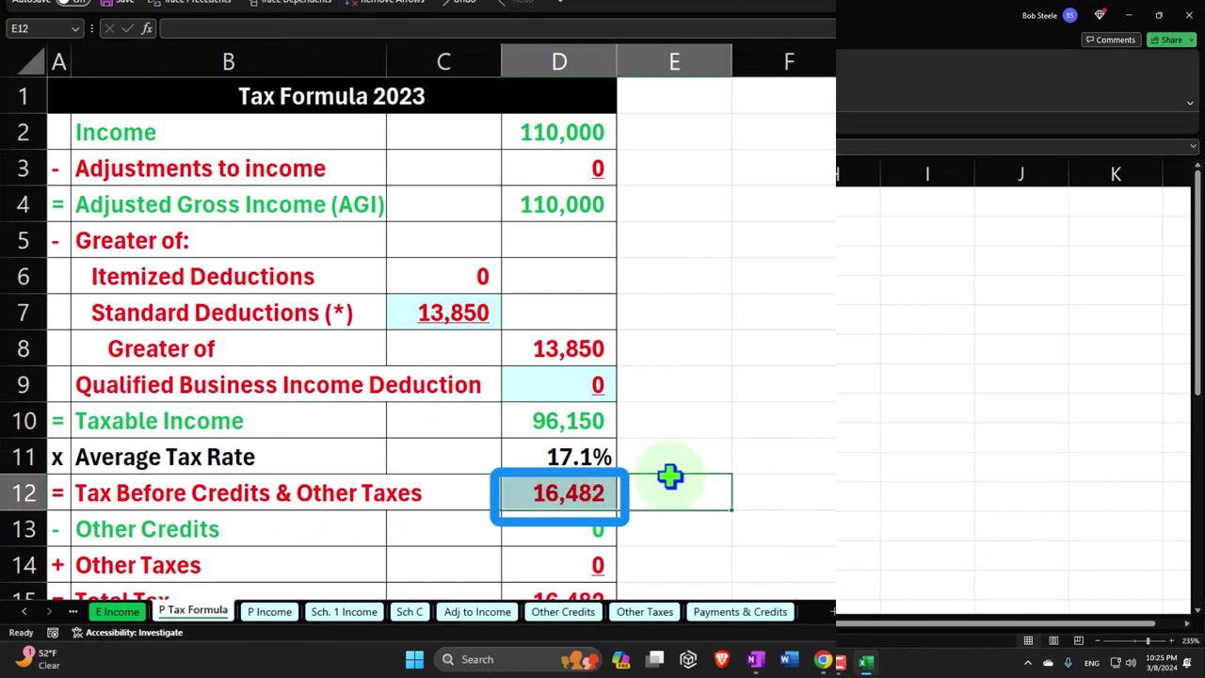
{"action": "left_click", "coordinate": [578, 494]}
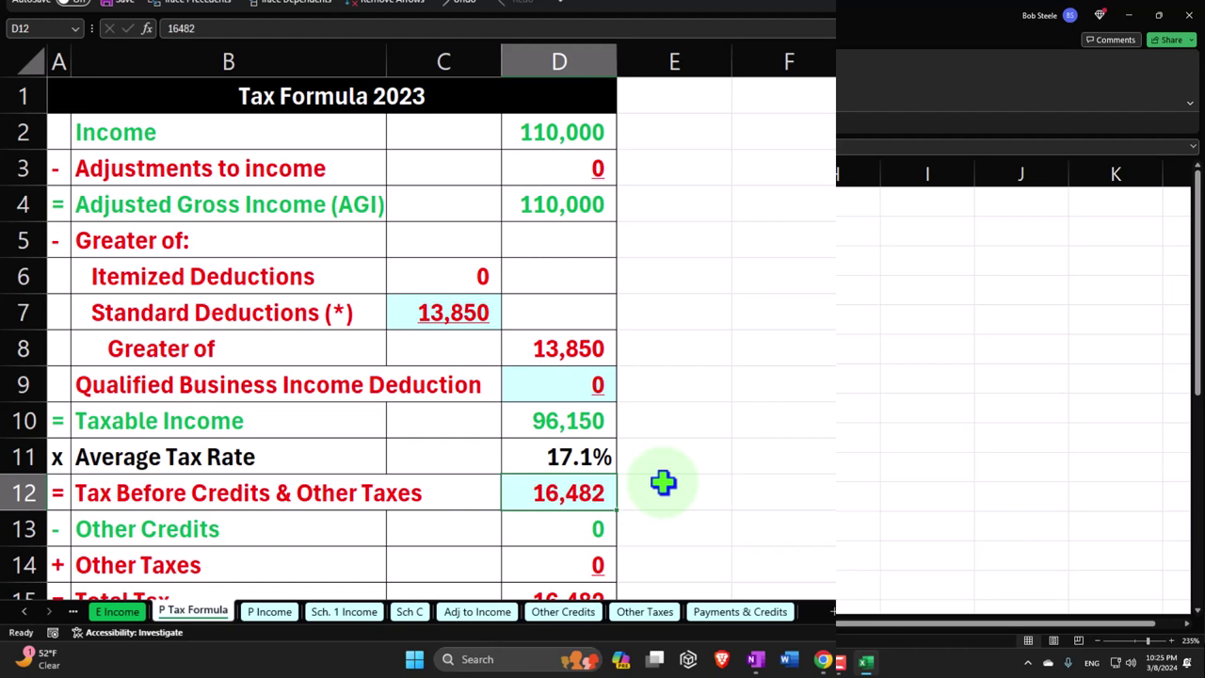
Switch to Lacerte, review the income lines on Form 1040 page 1, and return to the 1099-G detail input.
{"action": "left_click", "coordinate": [866, 659]}
{"action": "left_click", "coordinate": [17, 484]}
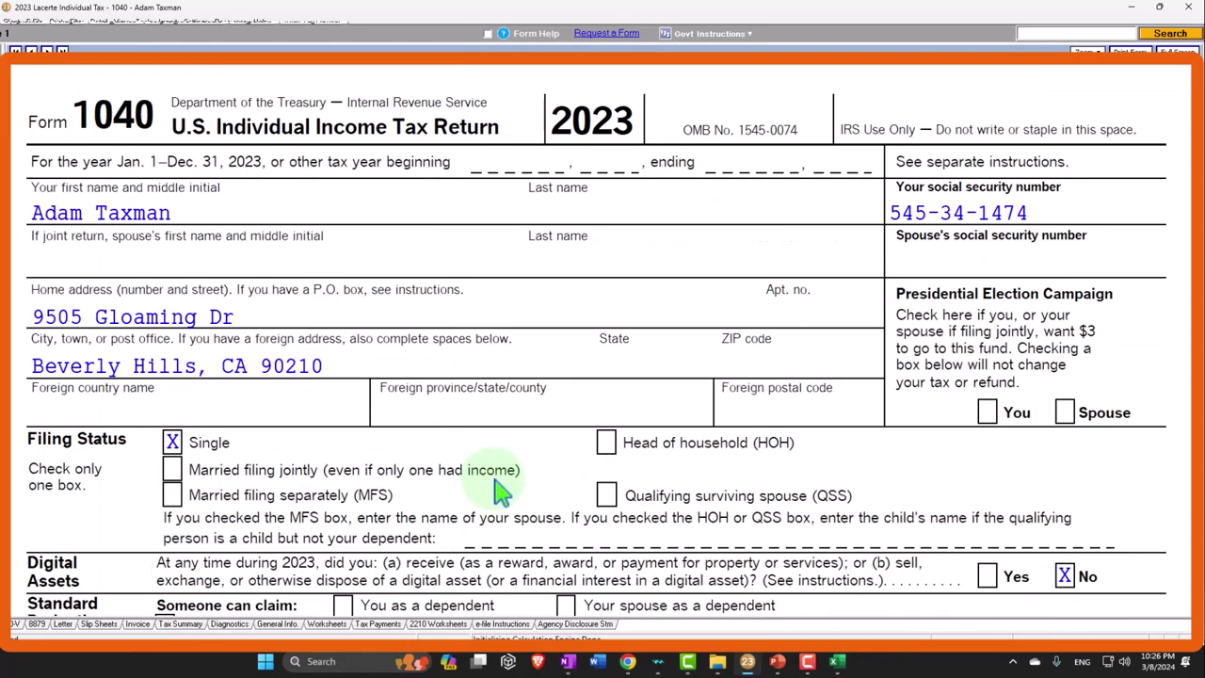
{"action": "scroll", "coordinate": [499, 487], "scroll_direction": "down", "scroll_amount": 10}
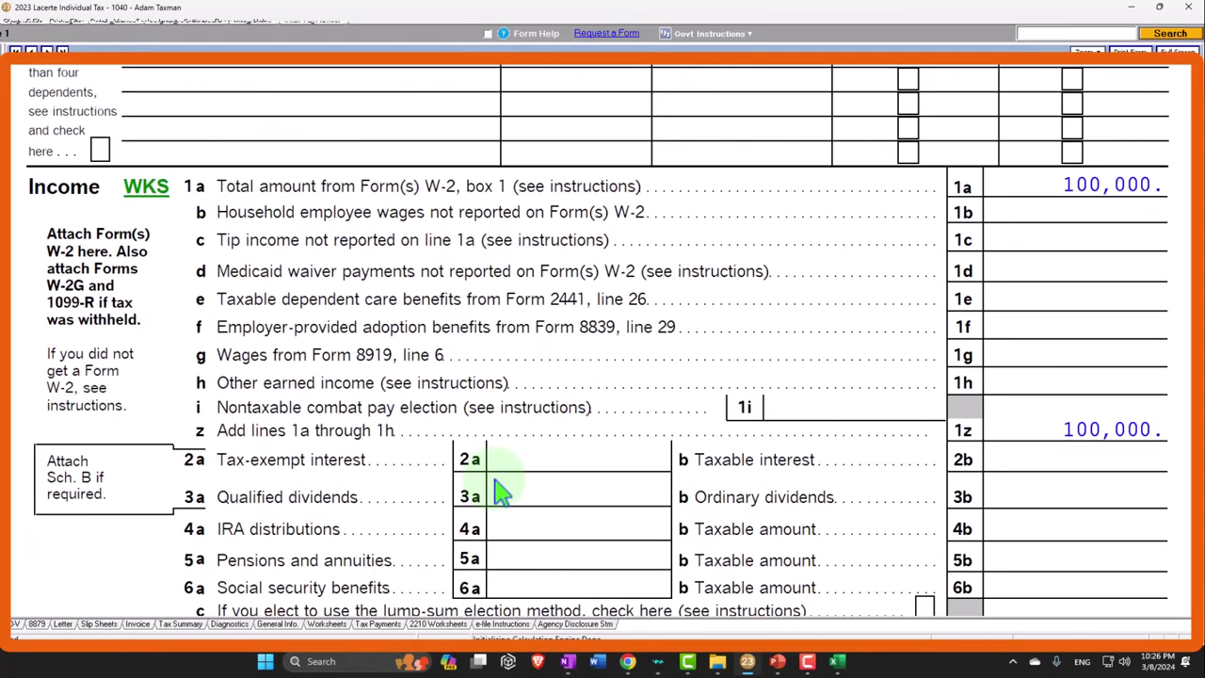
{"action": "scroll", "coordinate": [498, 488], "scroll_direction": "down", "scroll_amount": 2}
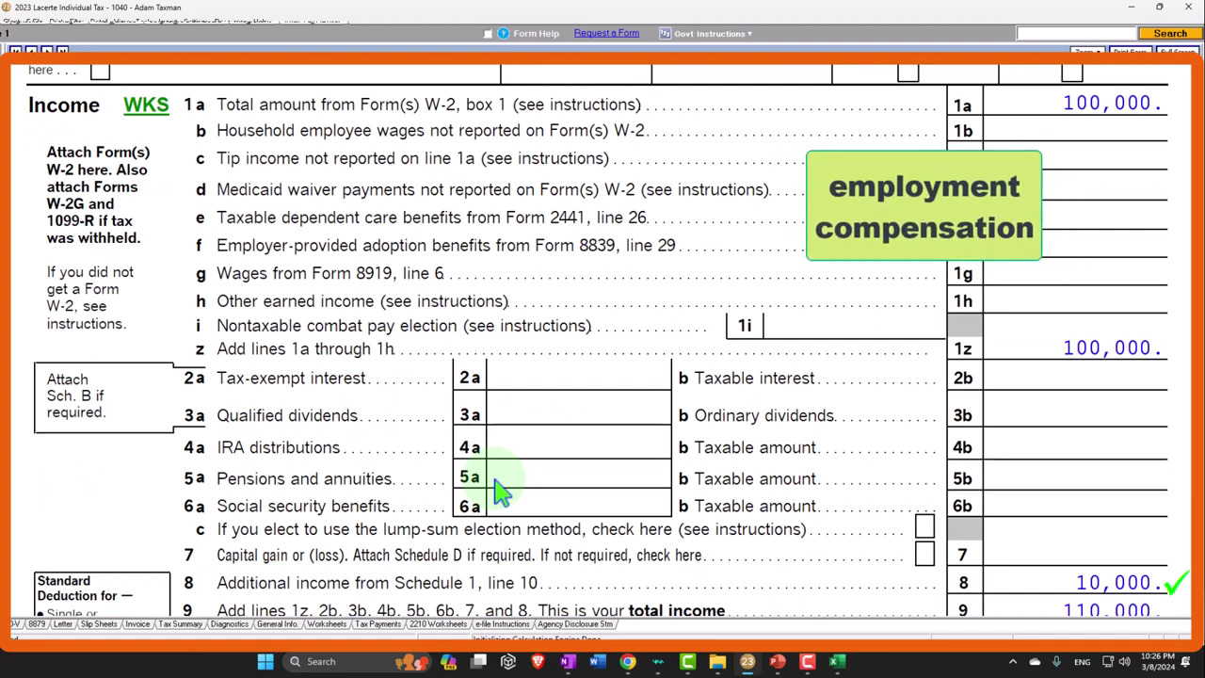
{"action": "scroll", "coordinate": [499, 487], "scroll_direction": "down", "scroll_amount": 4}
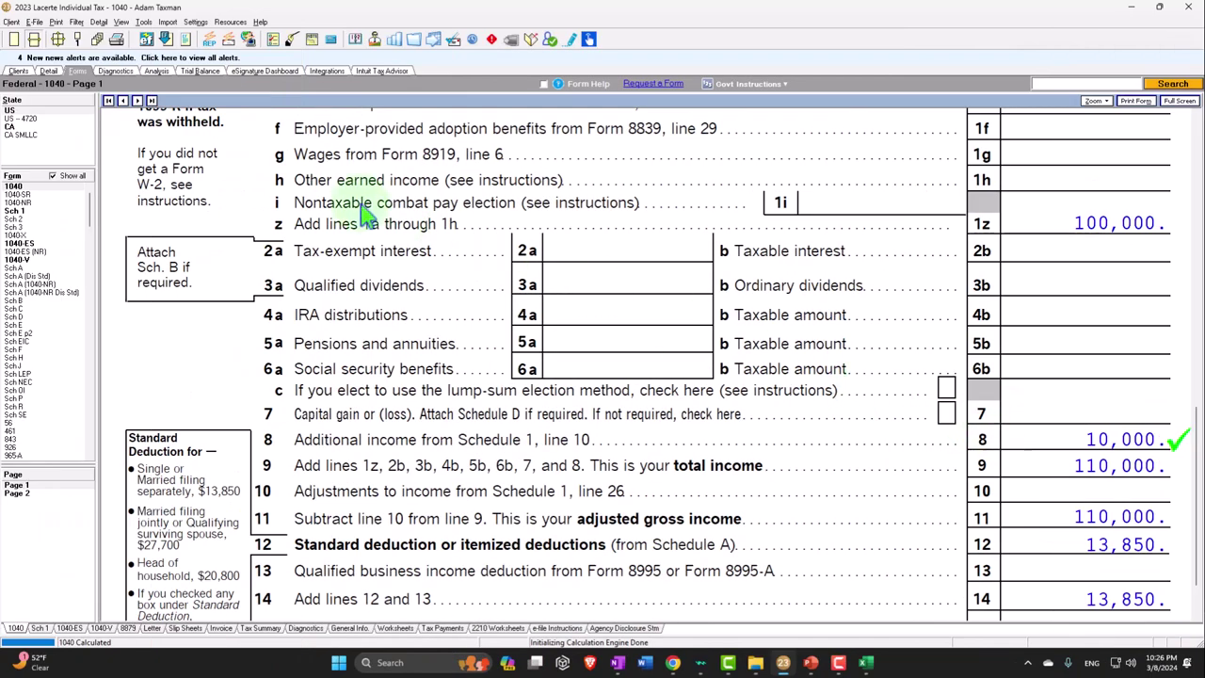
{"action": "left_click", "coordinate": [56, 72]}
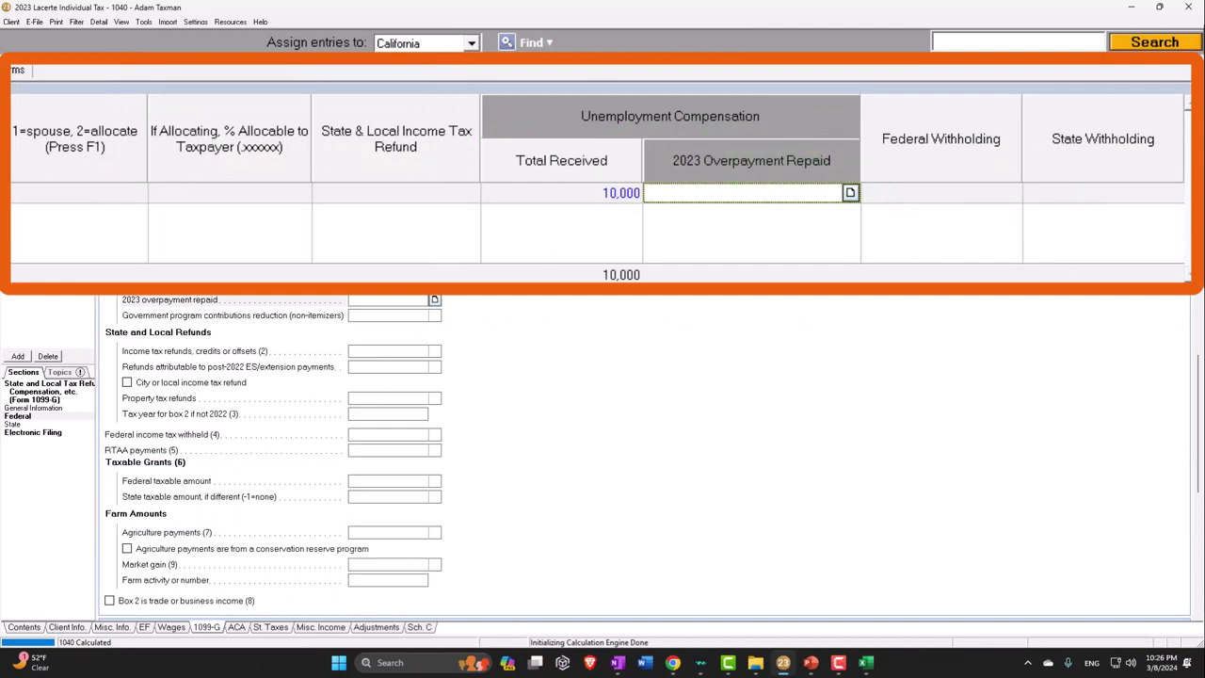
Set the 1099-G federal withholding to 2,000 and check the payment lines on Form 1040 page 2 and the income lines on page 1.
{"action": "left_click", "coordinate": [960, 195]}
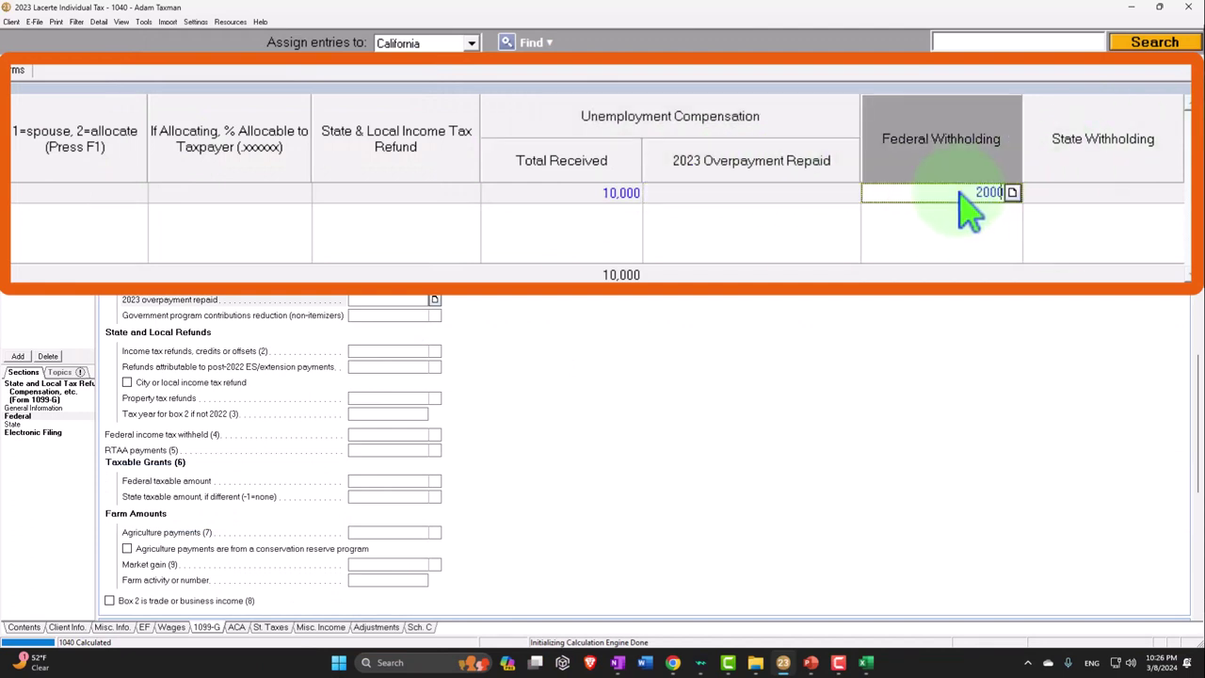
{"action": "key", "text": "Tab"}
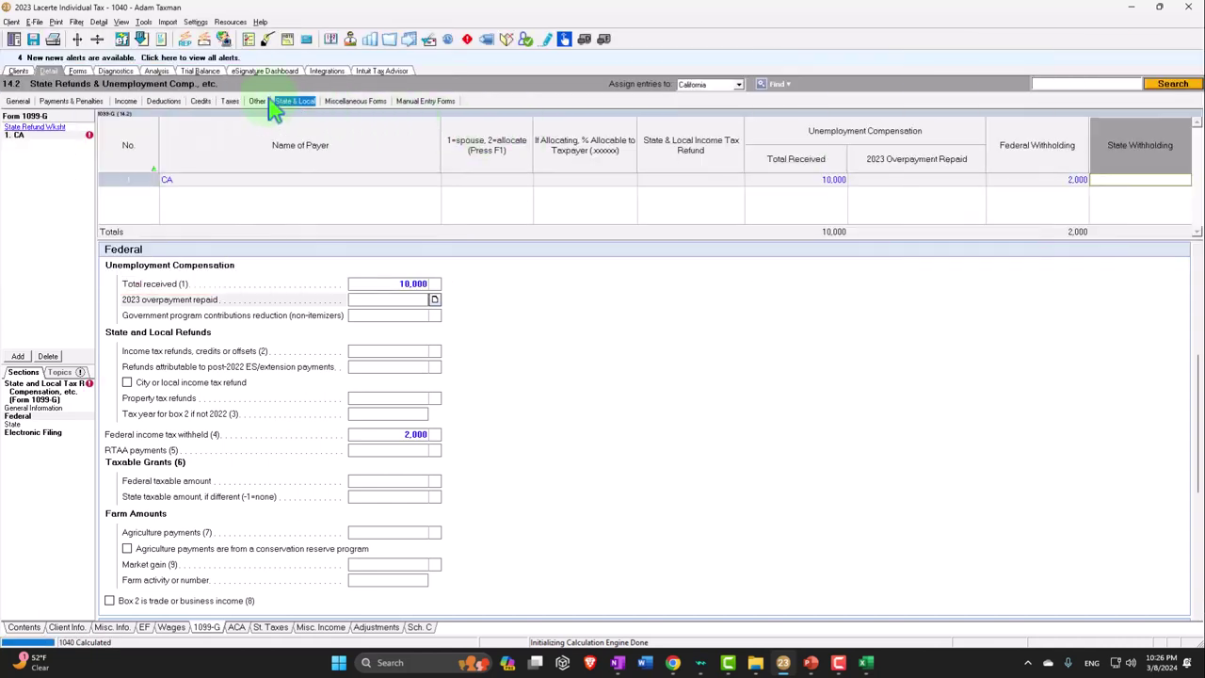
{"action": "left_click", "coordinate": [79, 72]}
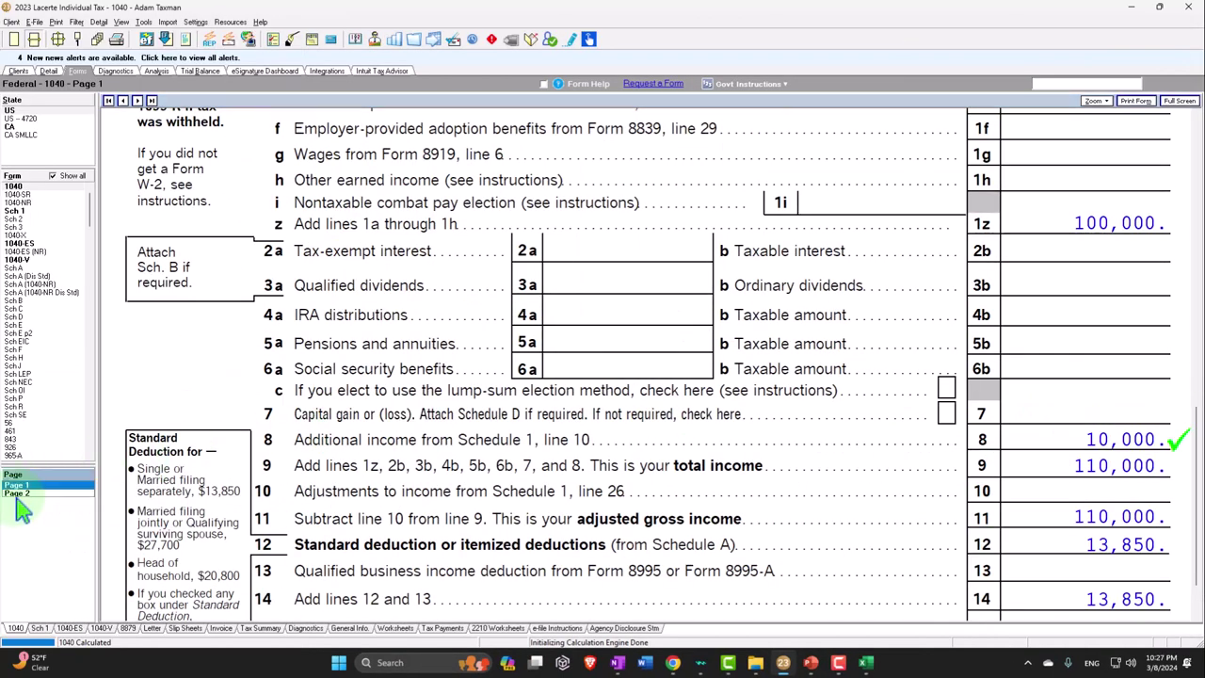
{"action": "left_click", "coordinate": [17, 494]}
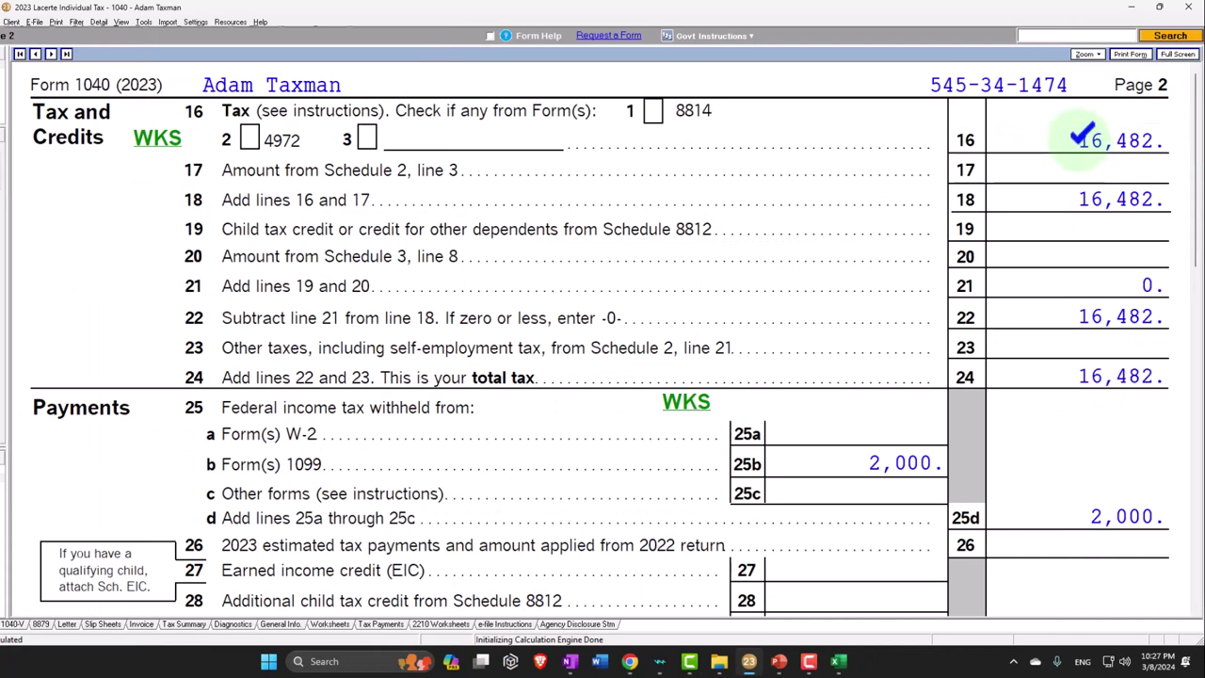
{"action": "scroll", "coordinate": [947, 339], "scroll_direction": "down", "scroll_amount": 3}
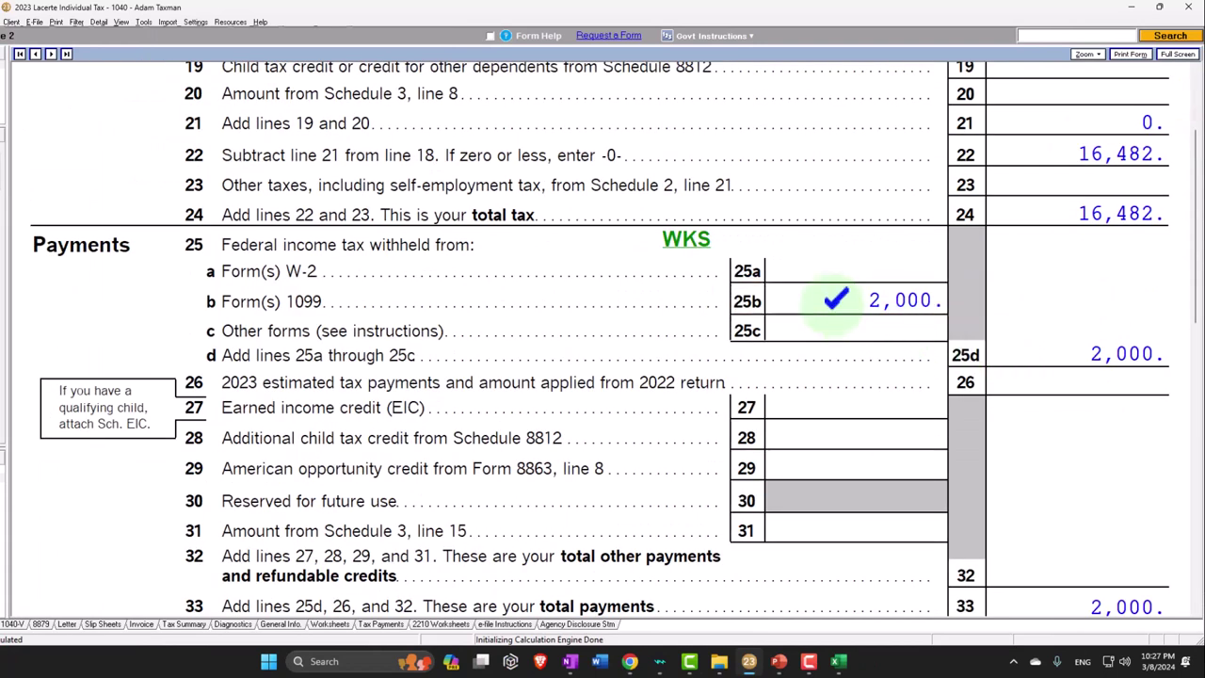
{"action": "scroll", "coordinate": [836, 299], "scroll_direction": "down", "scroll_amount": 4}
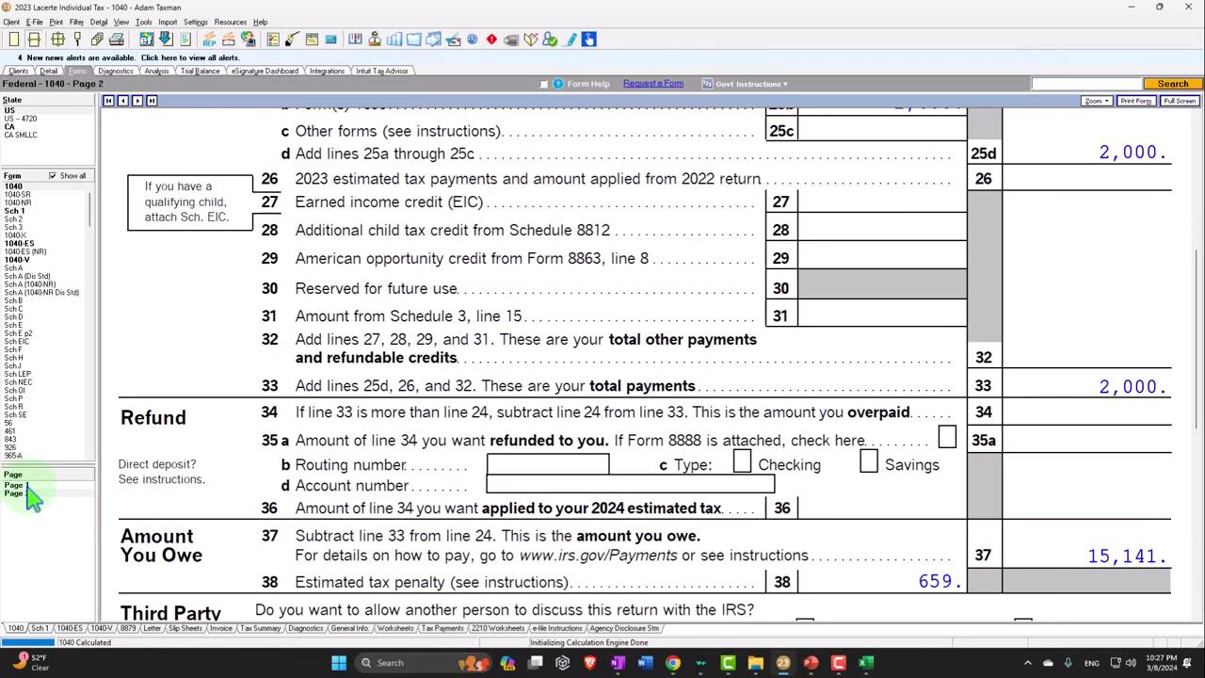
{"action": "left_click", "coordinate": [28, 486]}
{"action": "scroll", "coordinate": [532, 458], "scroll_direction": "down", "scroll_amount": 10}
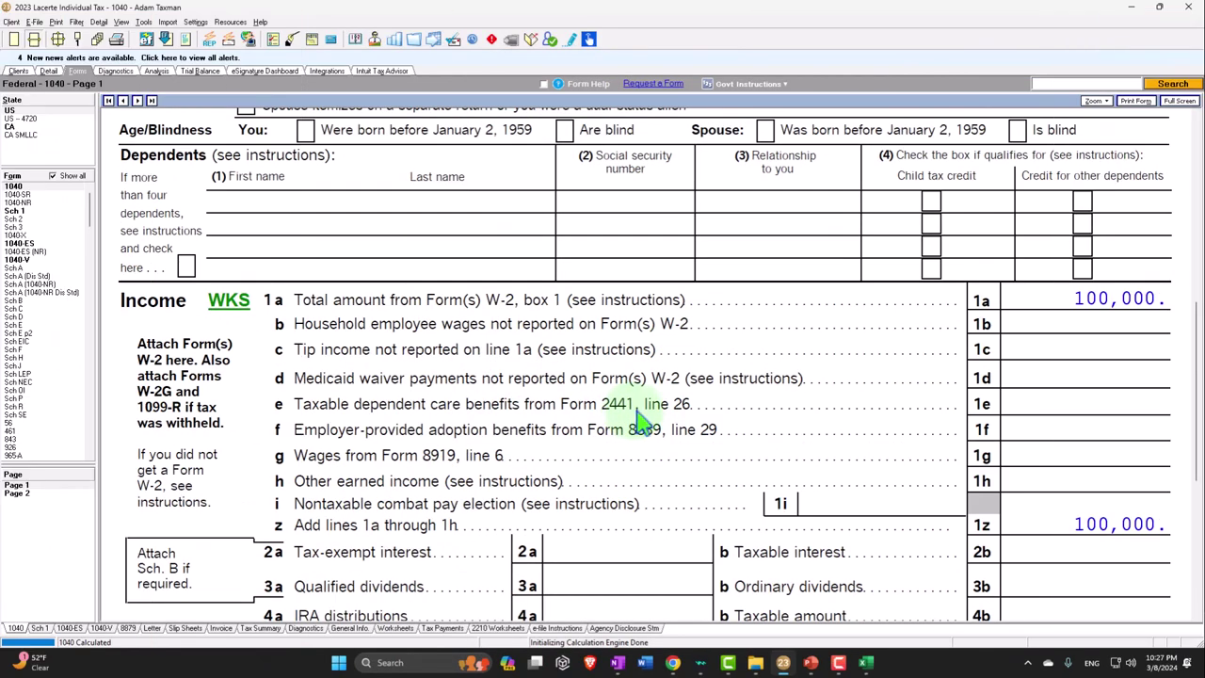
Delete the CA Form 1099-G entry and check the income and taxable income lines on Form 1040 page 1.
{"action": "left_click", "coordinate": [48, 72]}
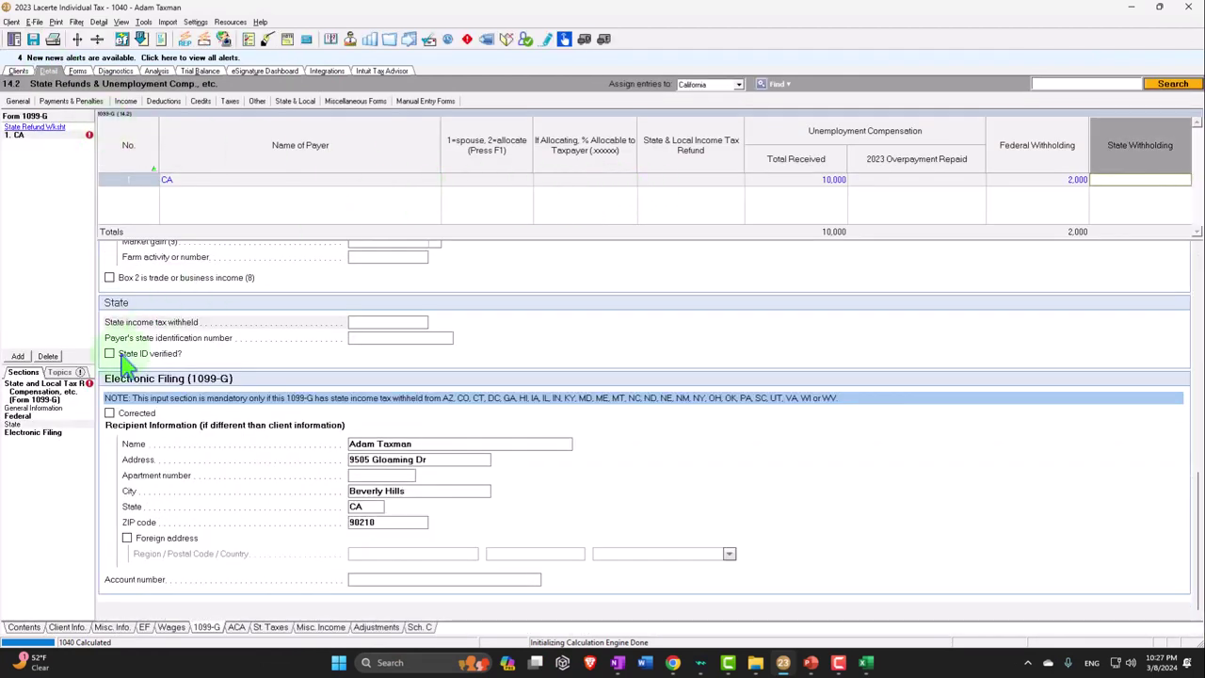
{"action": "left_click", "coordinate": [47, 356]}
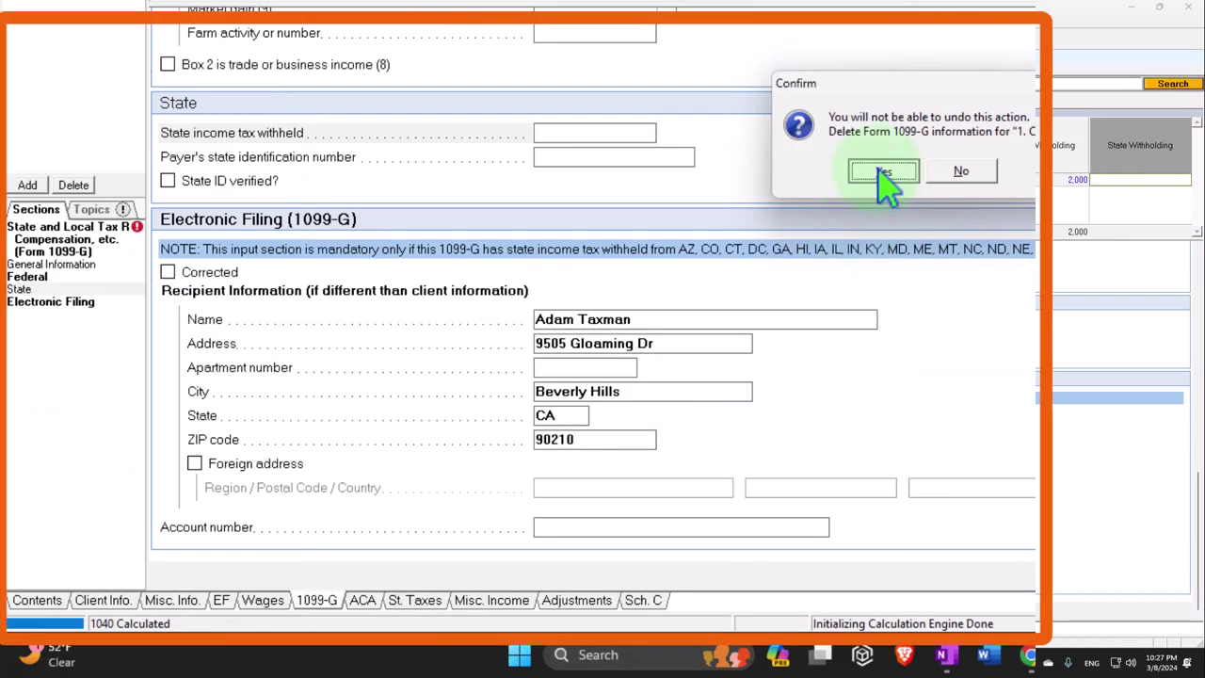
{"action": "left_click", "coordinate": [575, 346]}
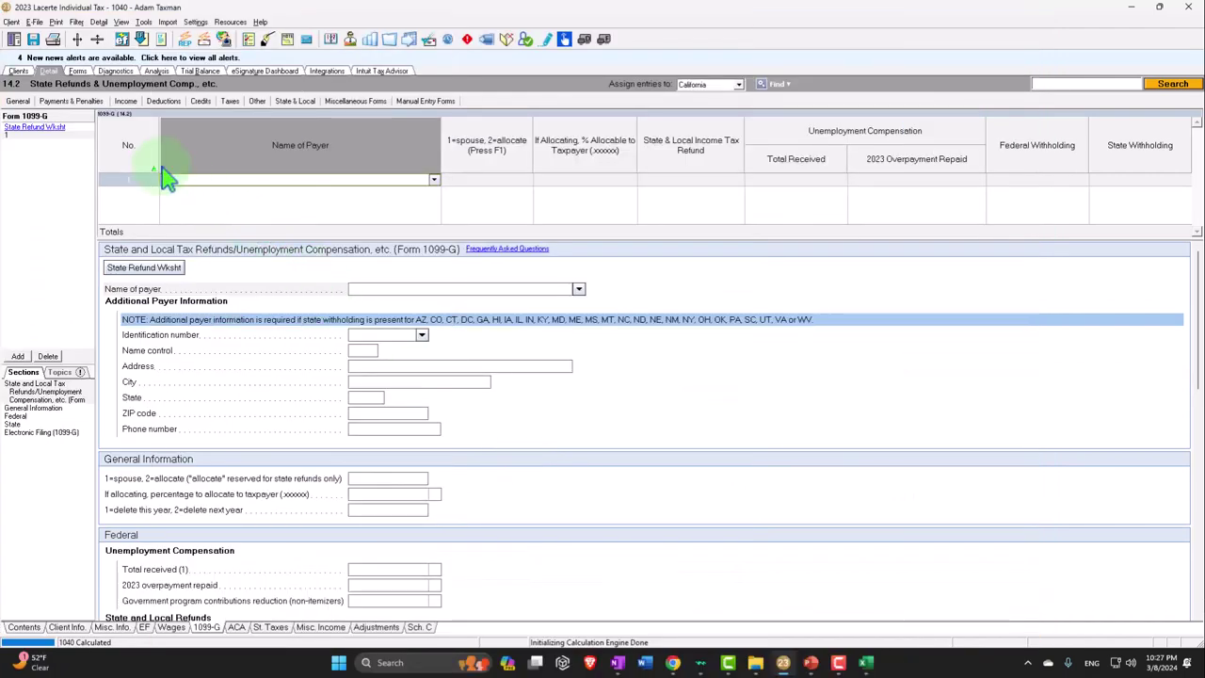
{"action": "left_click", "coordinate": [81, 72]}
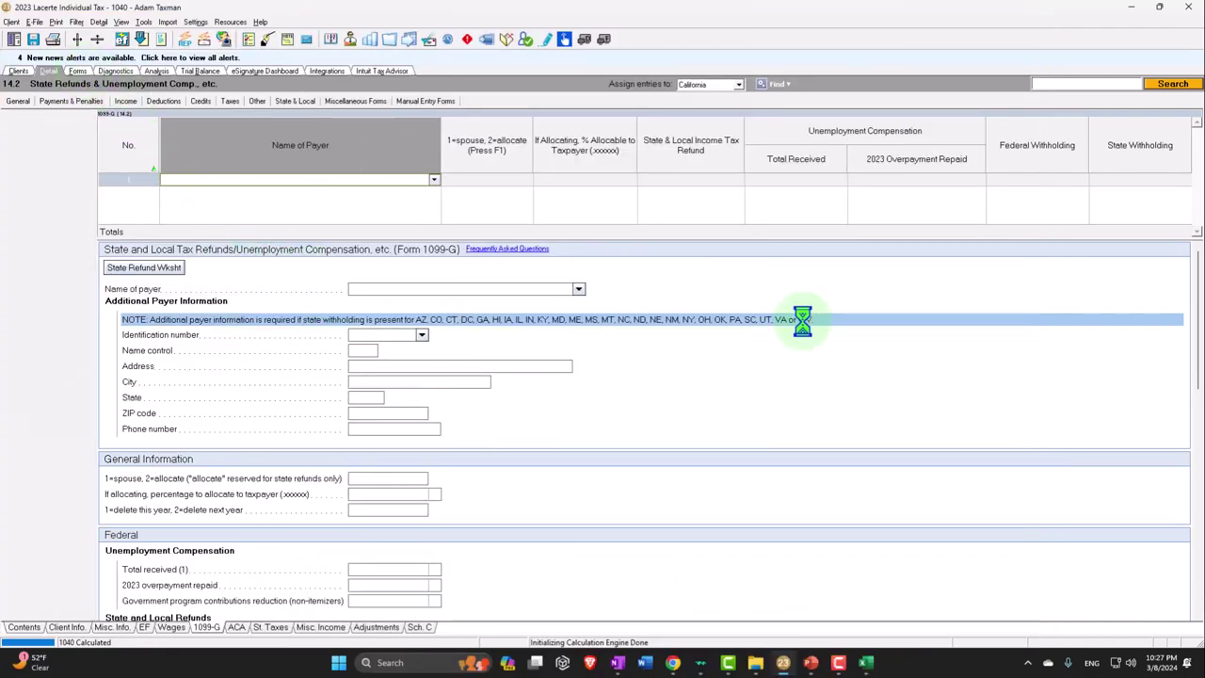
{"action": "scroll", "coordinate": [978, 424], "scroll_direction": "down", "scroll_amount": 2}
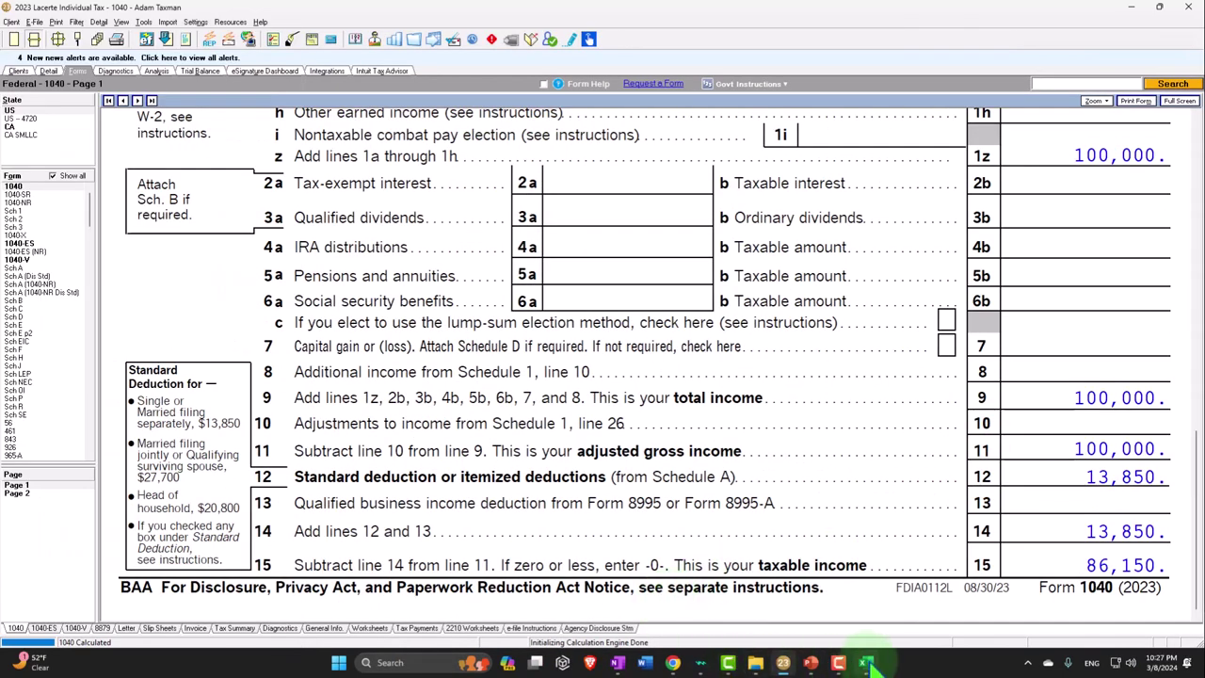
Switch to Excel, clear the Unemployment Compensation amount on the Sch. 1 Income sheet and check Taxable Income on the P Tax Formula sheet.
{"action": "left_click", "coordinate": [862, 660]}
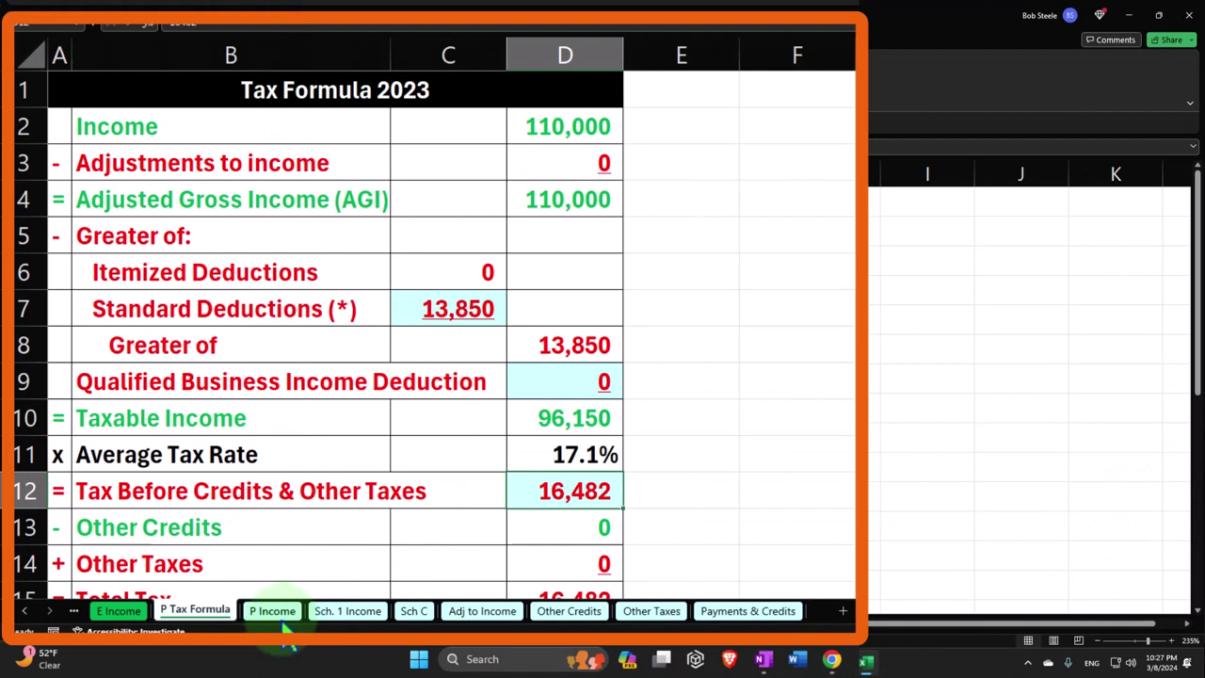
{"action": "left_click", "coordinate": [219, 623]}
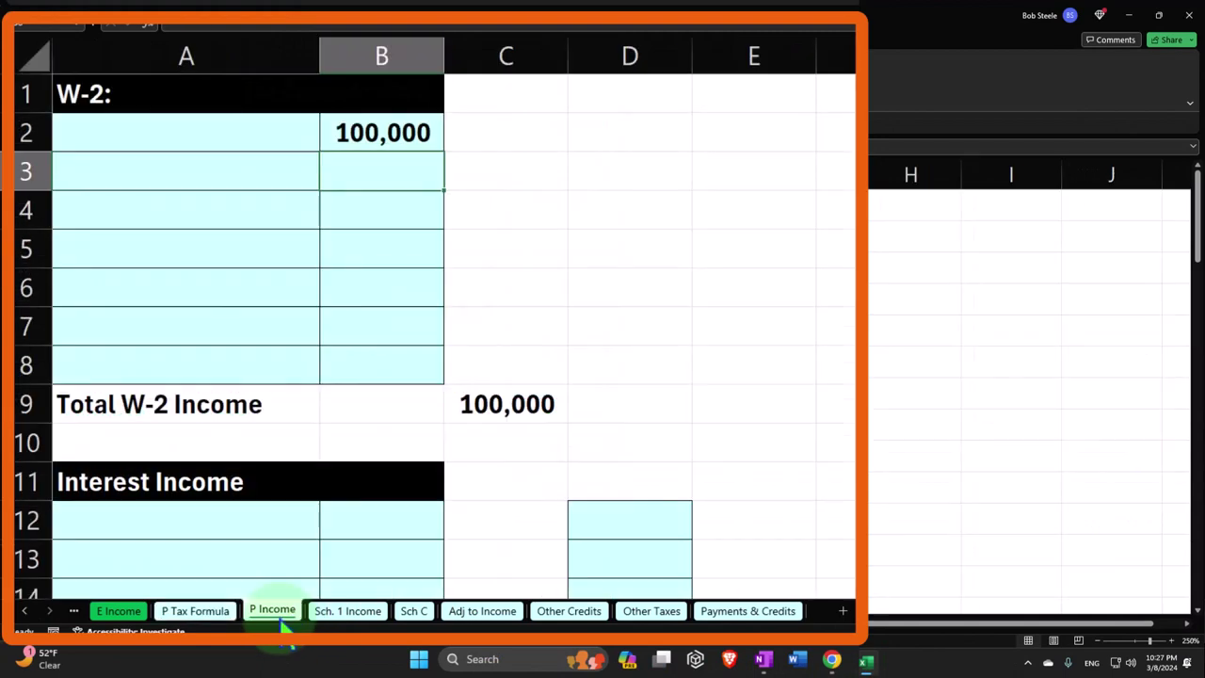
{"action": "scroll", "coordinate": [336, 468], "scroll_direction": "down", "scroll_amount": 6}
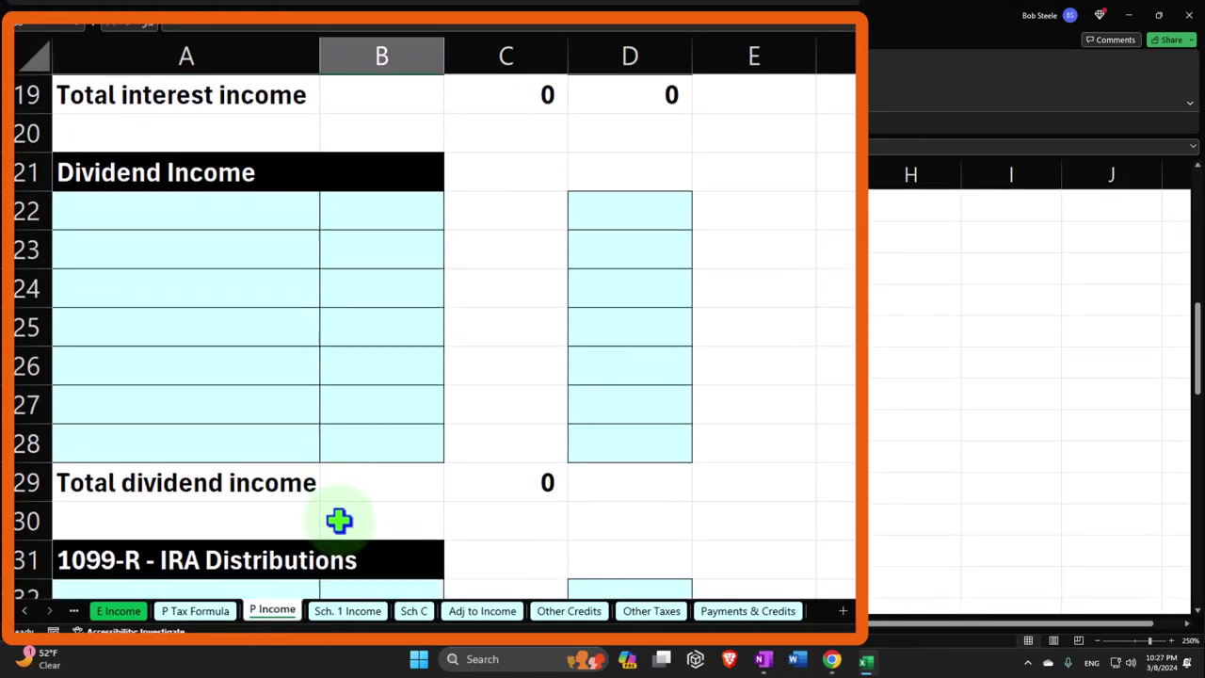
{"action": "left_click", "coordinate": [355, 614]}
{"action": "left_click", "coordinate": [538, 409]}
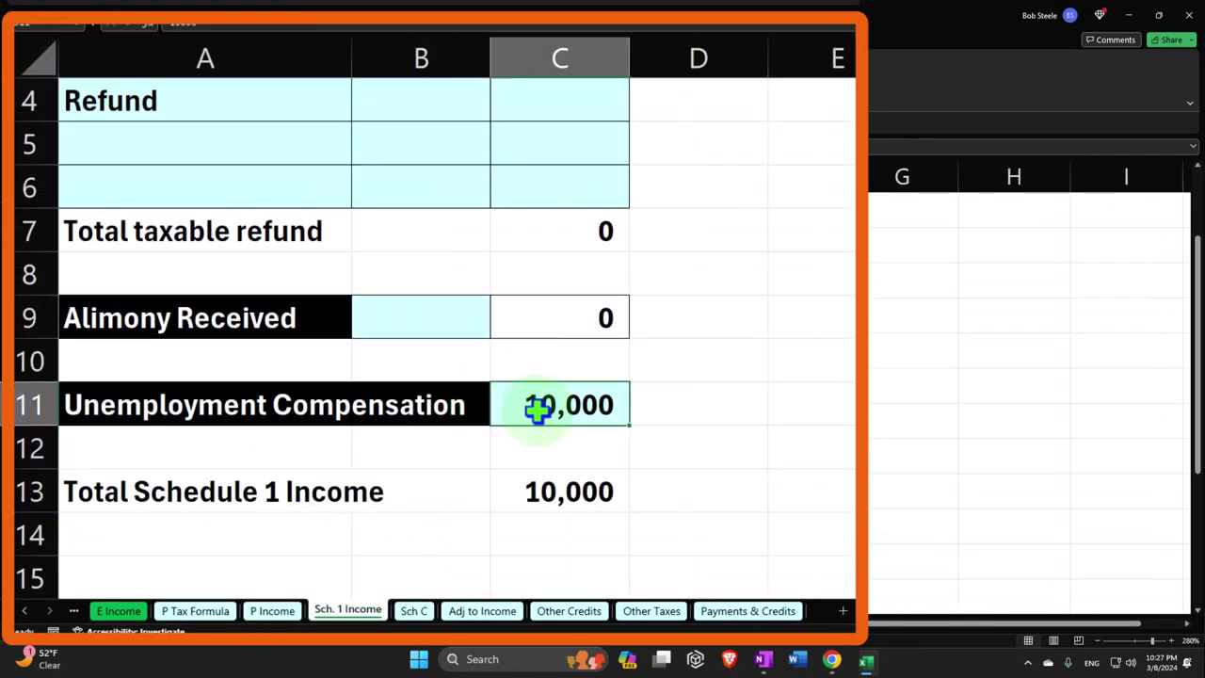
{"action": "key", "text": "Delete"}
{"action": "left_click", "coordinate": [193, 612]}
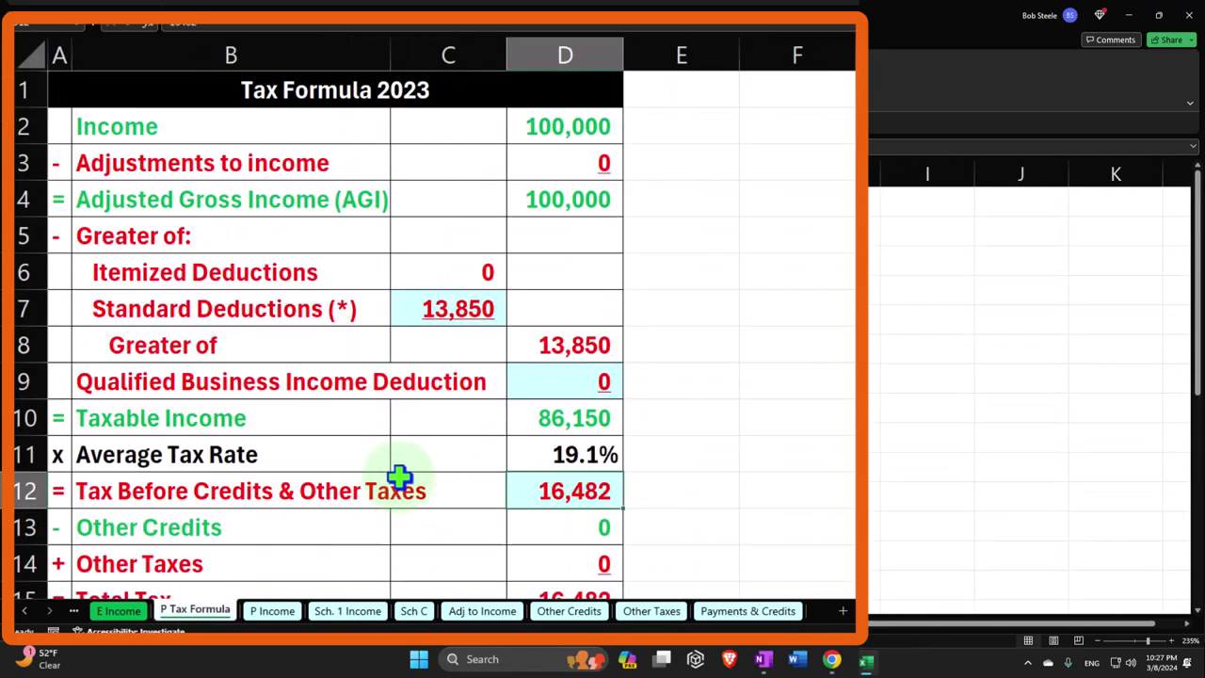
{"action": "left_click", "coordinate": [540, 416]}
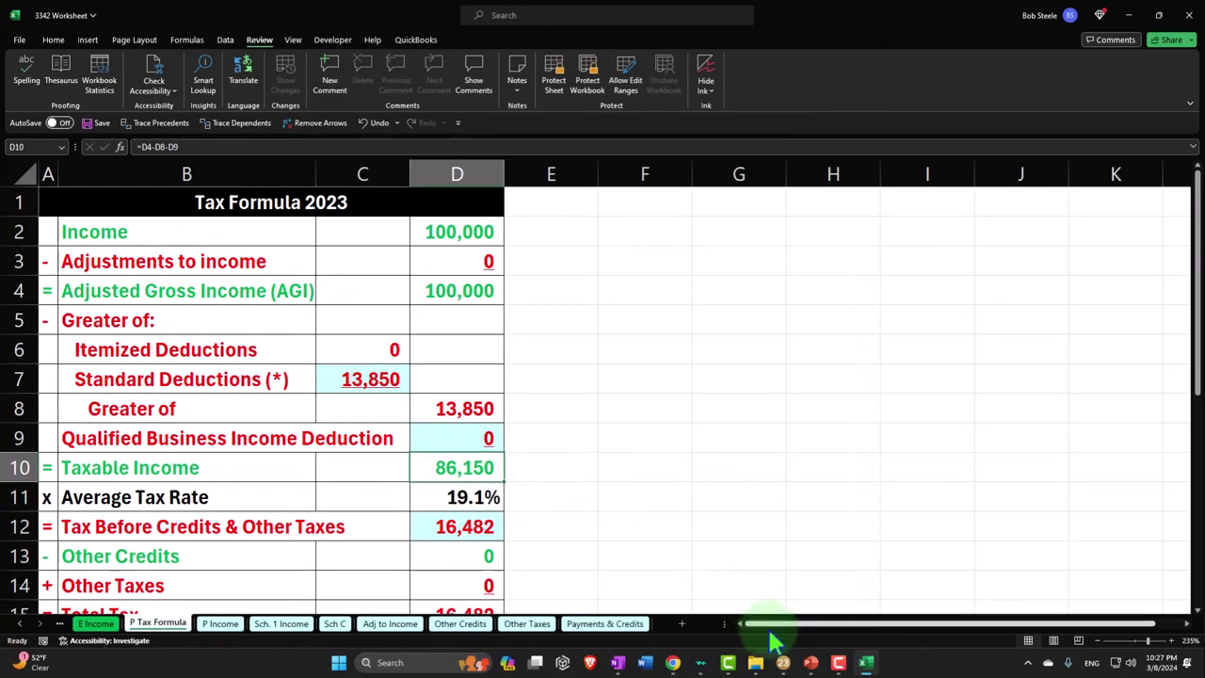
Look up the tax on Form 1040 page 2 in Lacerte and set Tax Before Credits & Other Taxes in Excel to 14,266.
{"action": "left_click", "coordinate": [866, 662]}
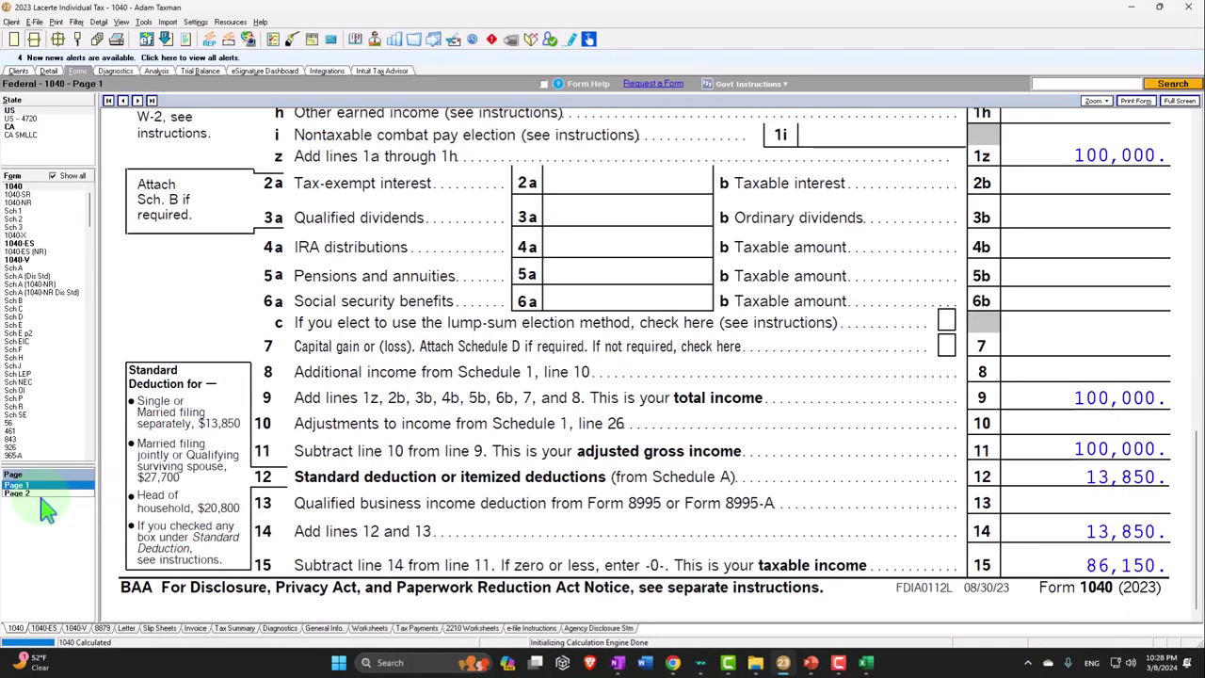
{"action": "left_click", "coordinate": [28, 492]}
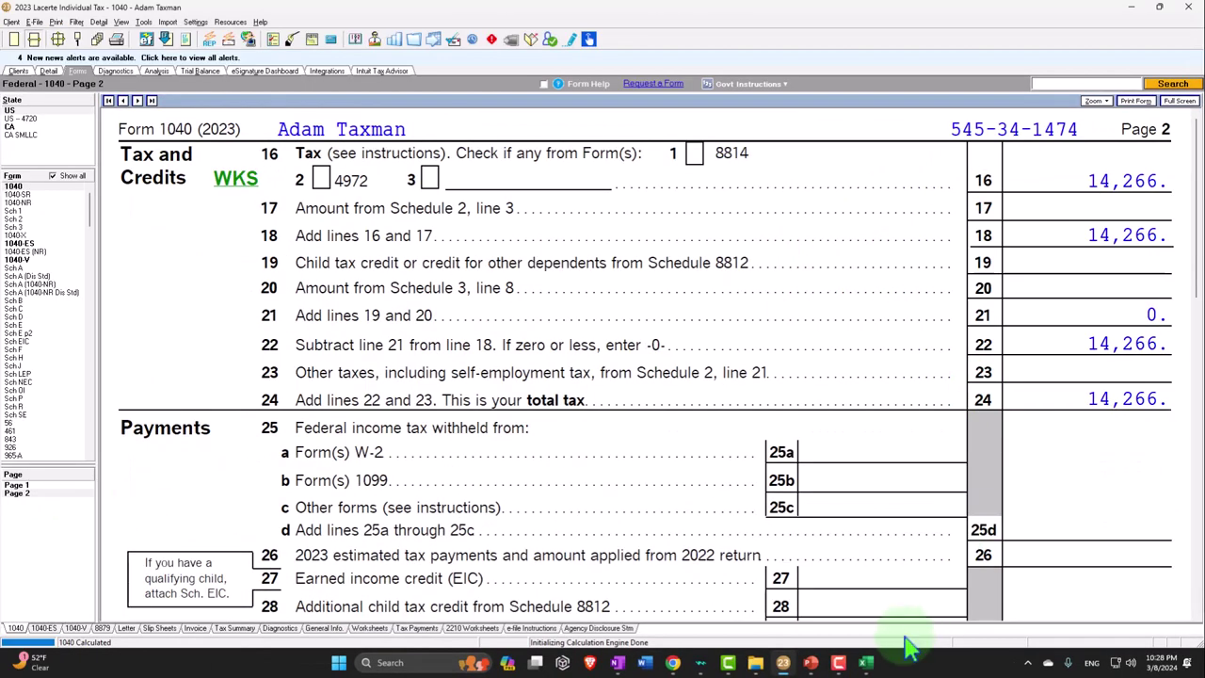
{"action": "left_click", "coordinate": [866, 661]}
{"action": "left_click", "coordinate": [475, 527]}
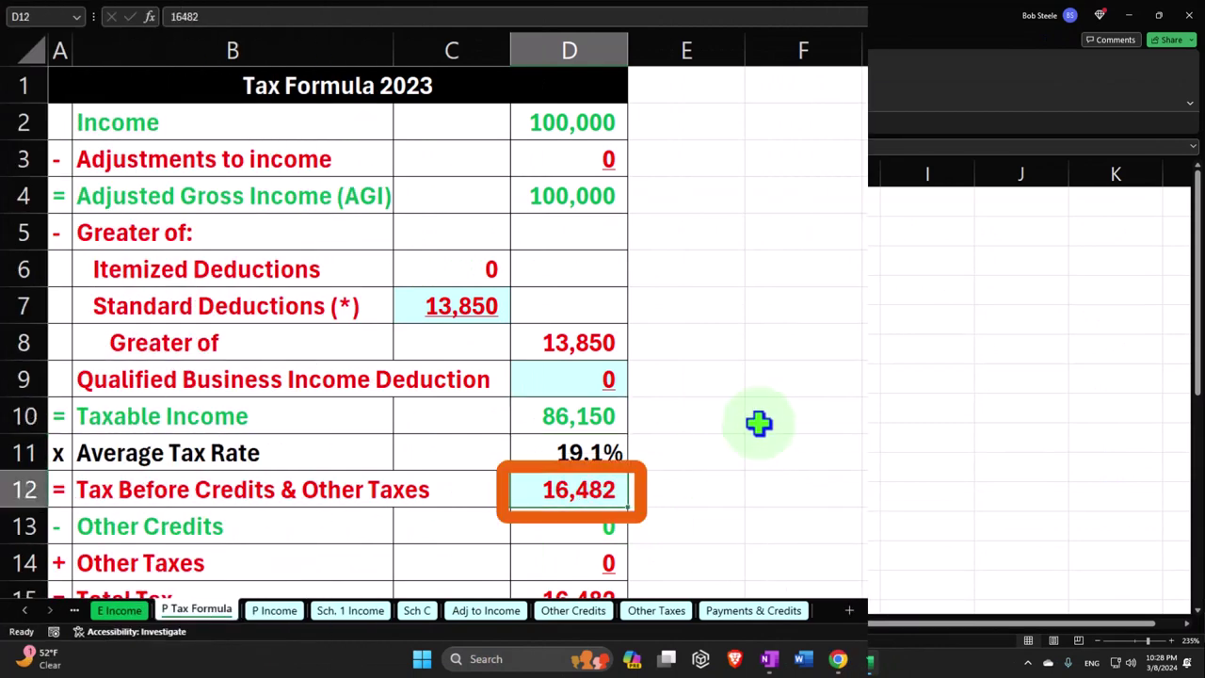
{"action": "type", "text": "14,266"}
{"action": "key", "text": "Return"}
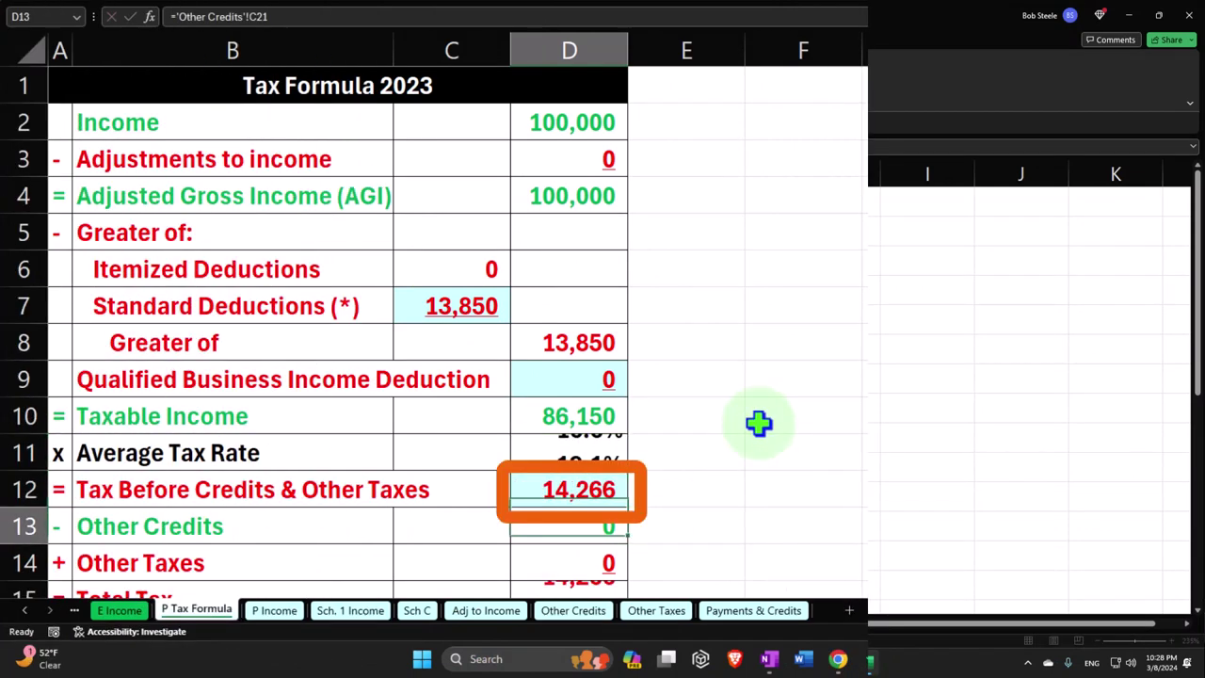
{"action": "key", "text": "Up"}
{"action": "key", "text": "Up"}
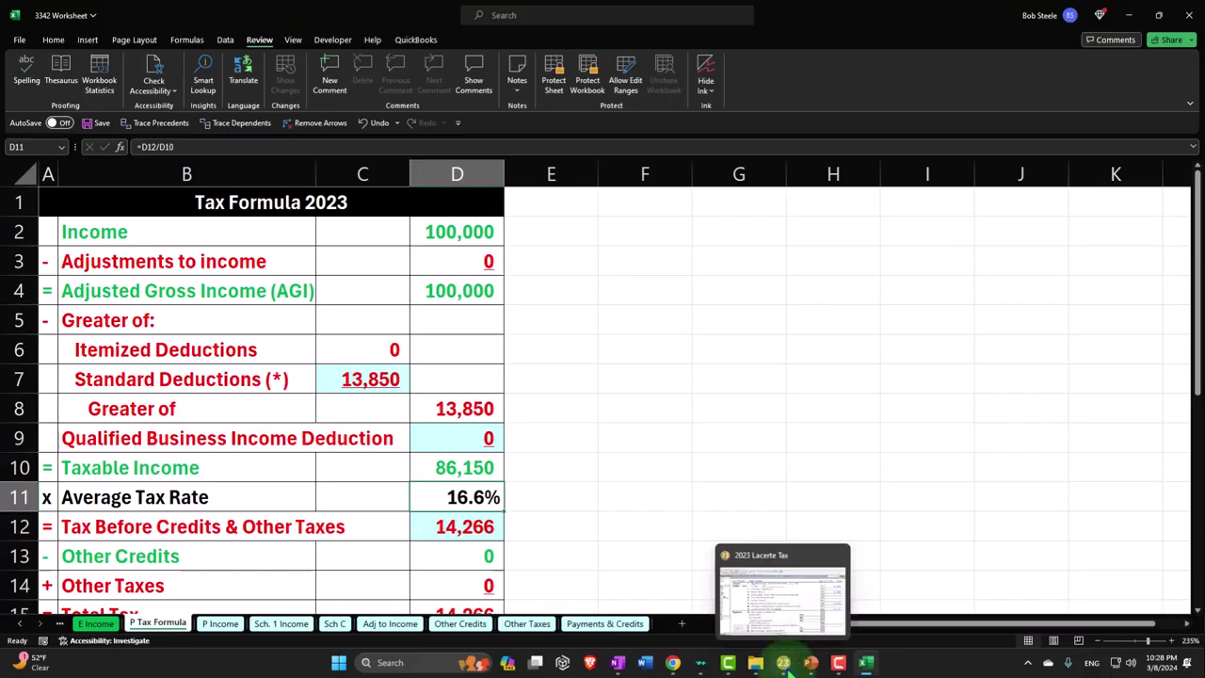
Switch to Lacerte, open the W-2 wages input and set its federal withholding to 15,000.
{"action": "left_click", "coordinate": [784, 663]}
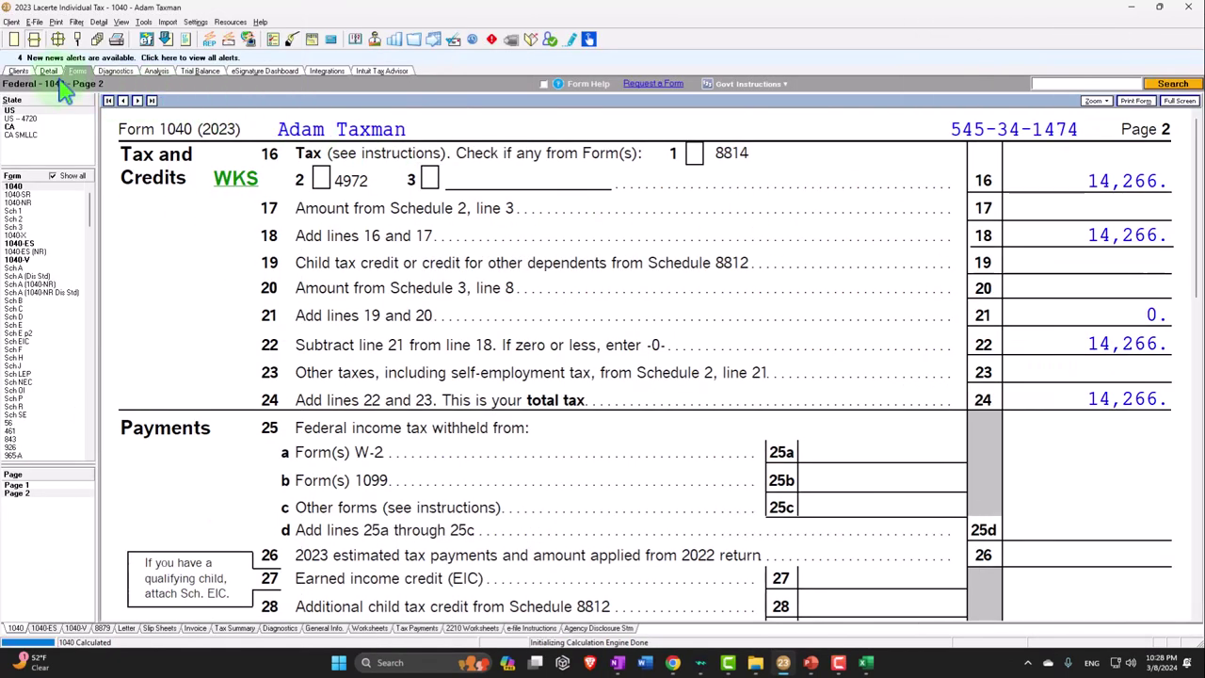
{"action": "left_click", "coordinate": [48, 72]}
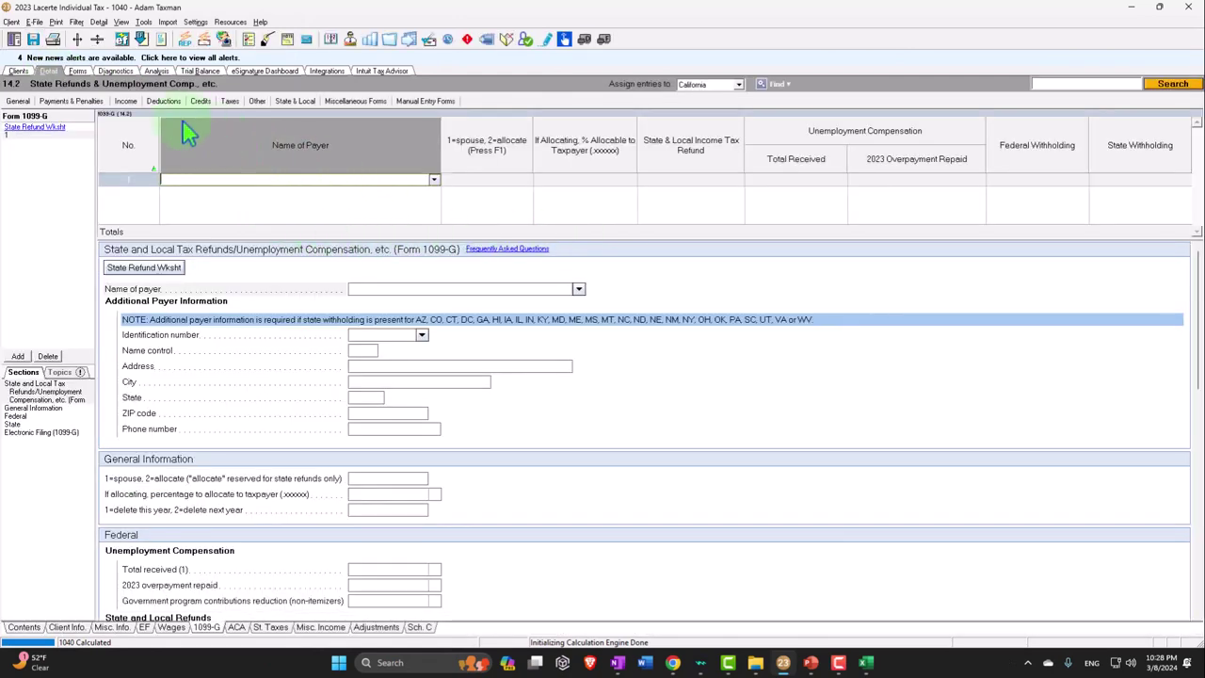
{"action": "left_click", "coordinate": [125, 101]}
{"action": "left_click", "coordinate": [149, 119]}
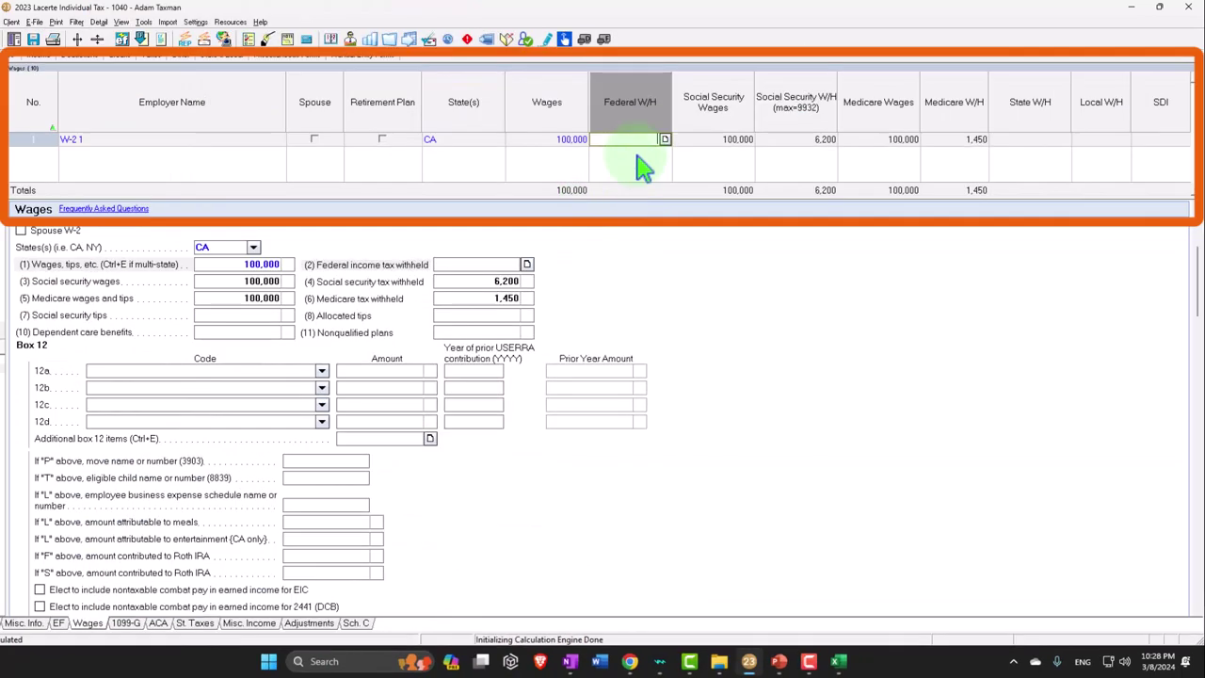
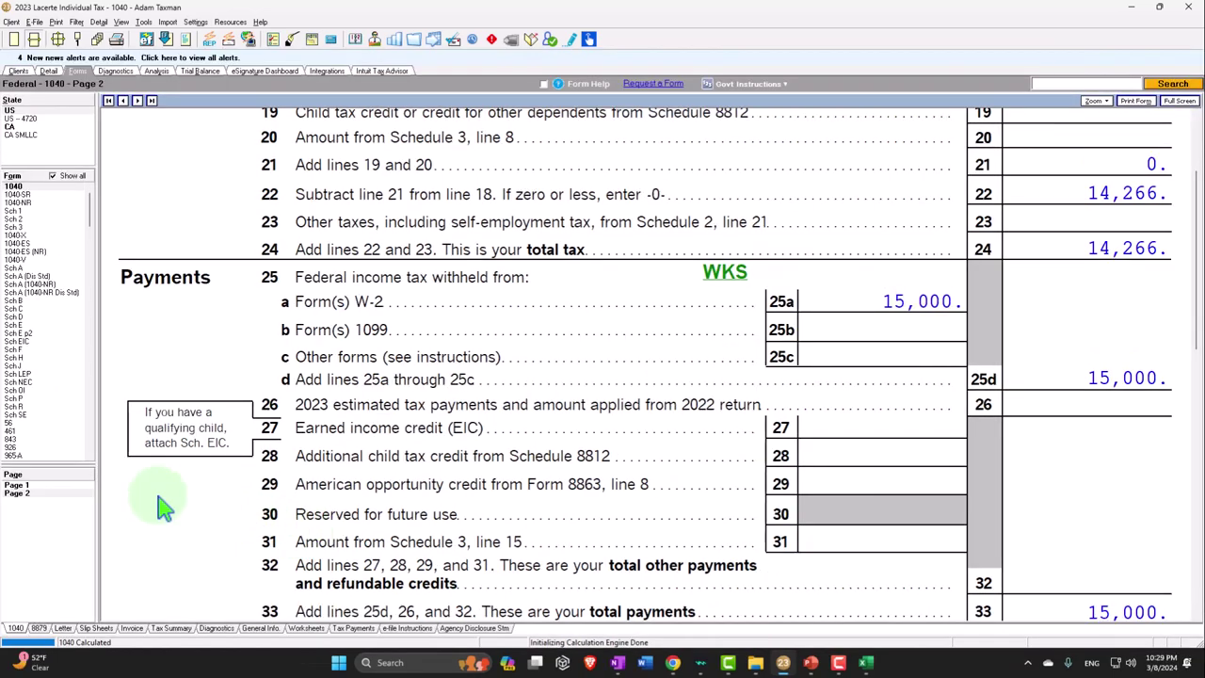
Review the W-2 income on Form 1040 page 1 and compare it with the Excel tax formula.
{"action": "left_click", "coordinate": [42, 489]}
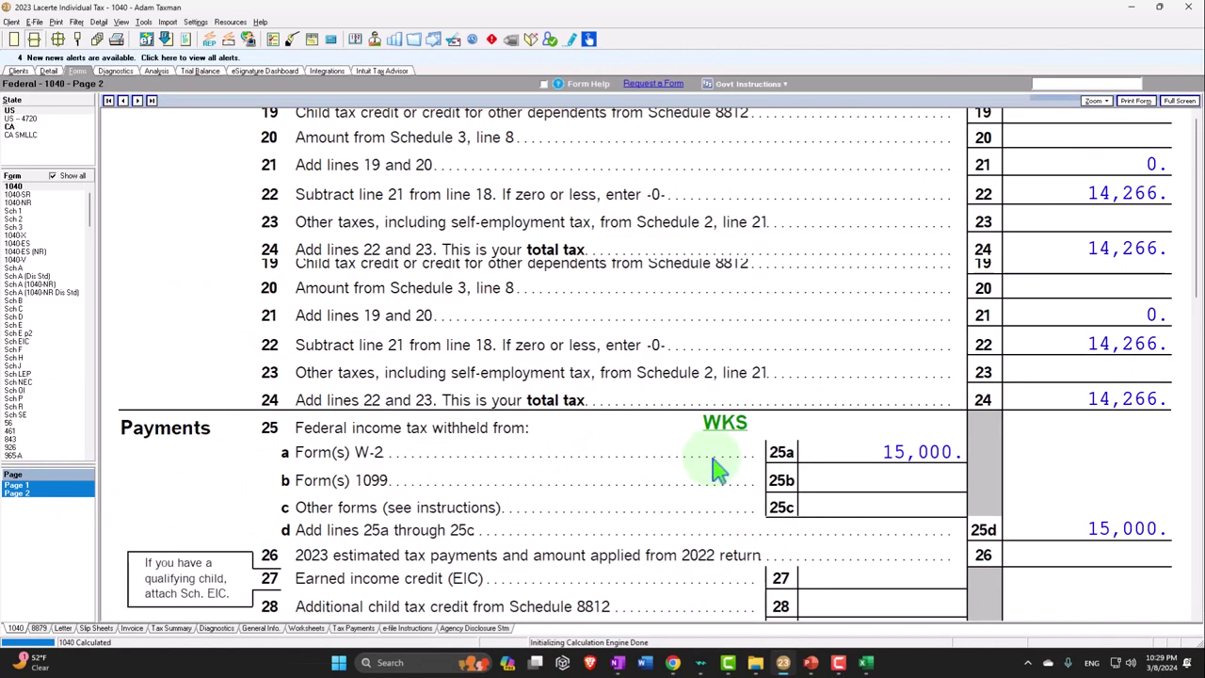
{"action": "scroll", "coordinate": [720, 462], "scroll_direction": "down", "scroll_amount": 10}
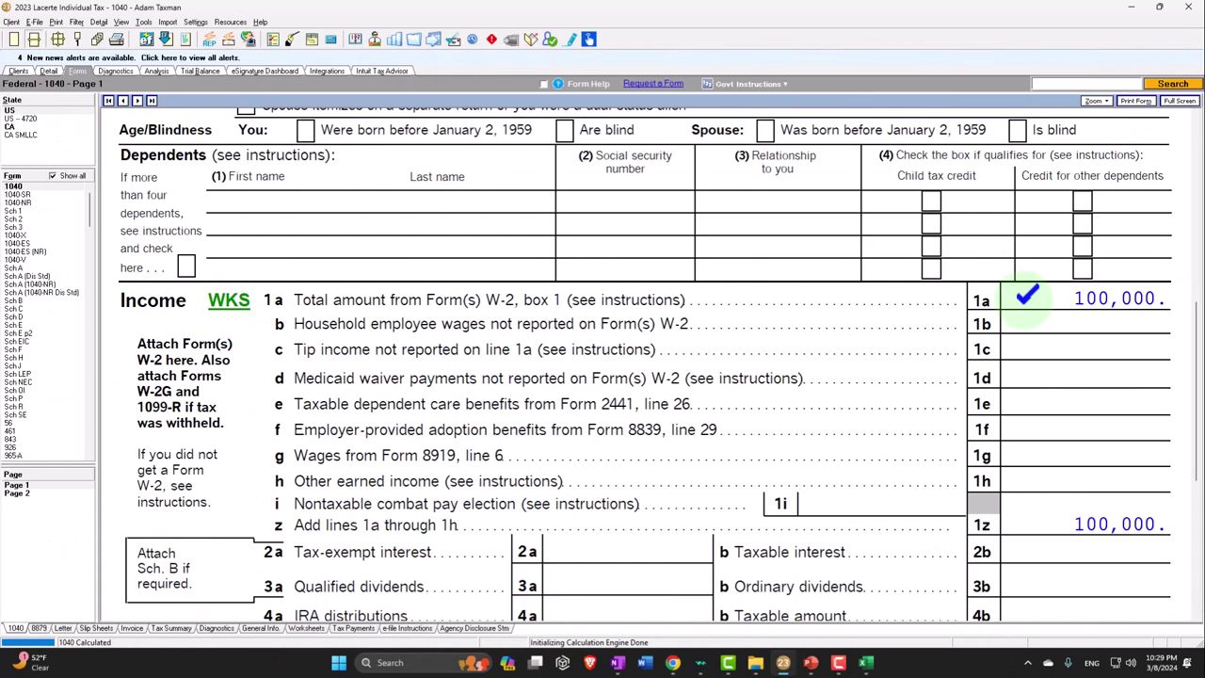
{"action": "left_click", "coordinate": [866, 661]}
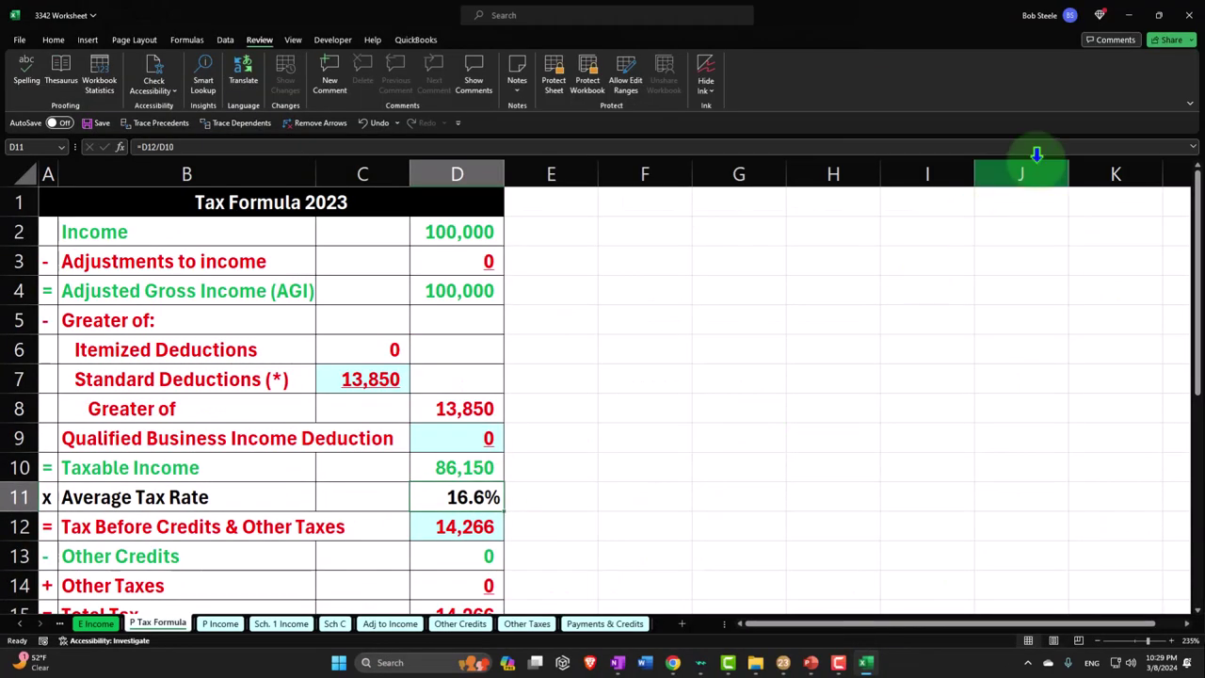
{"action": "left_click", "coordinate": [1128, 16]}
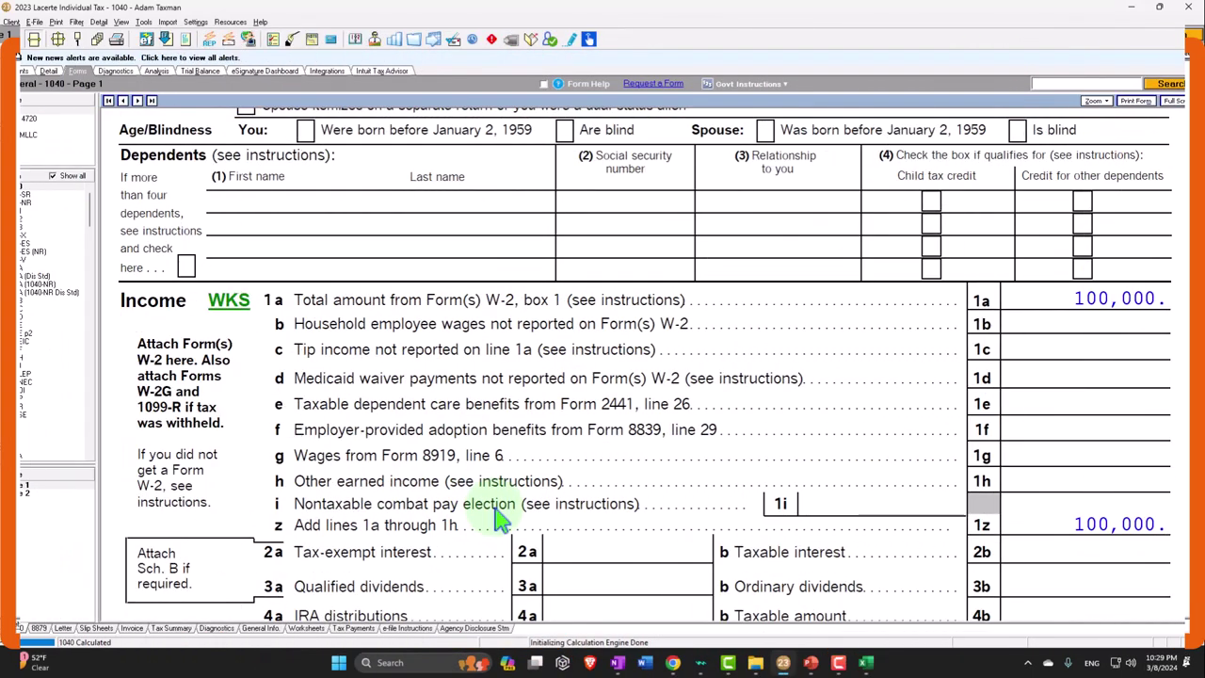
Open the tax bracket worksheet from the tax line on Form 1040 page 2 and calculate 100,000 divided by 12.
{"action": "left_click", "coordinate": [36, 496]}
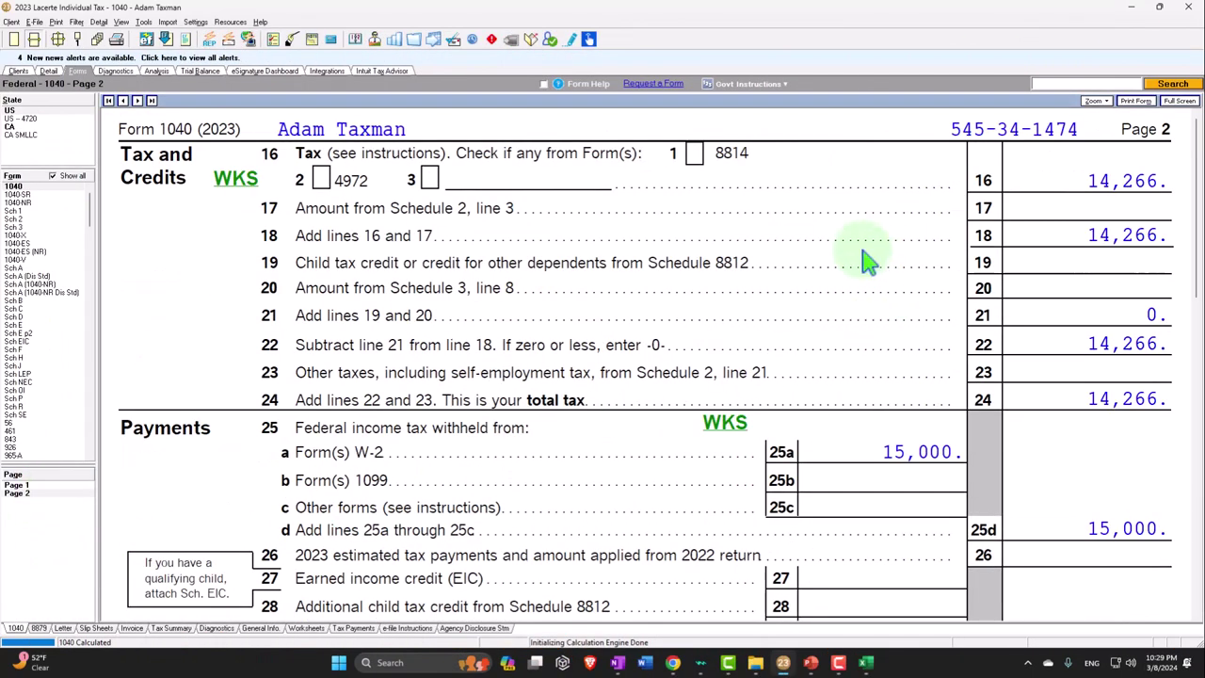
{"action": "double_click", "coordinate": [243, 185]}
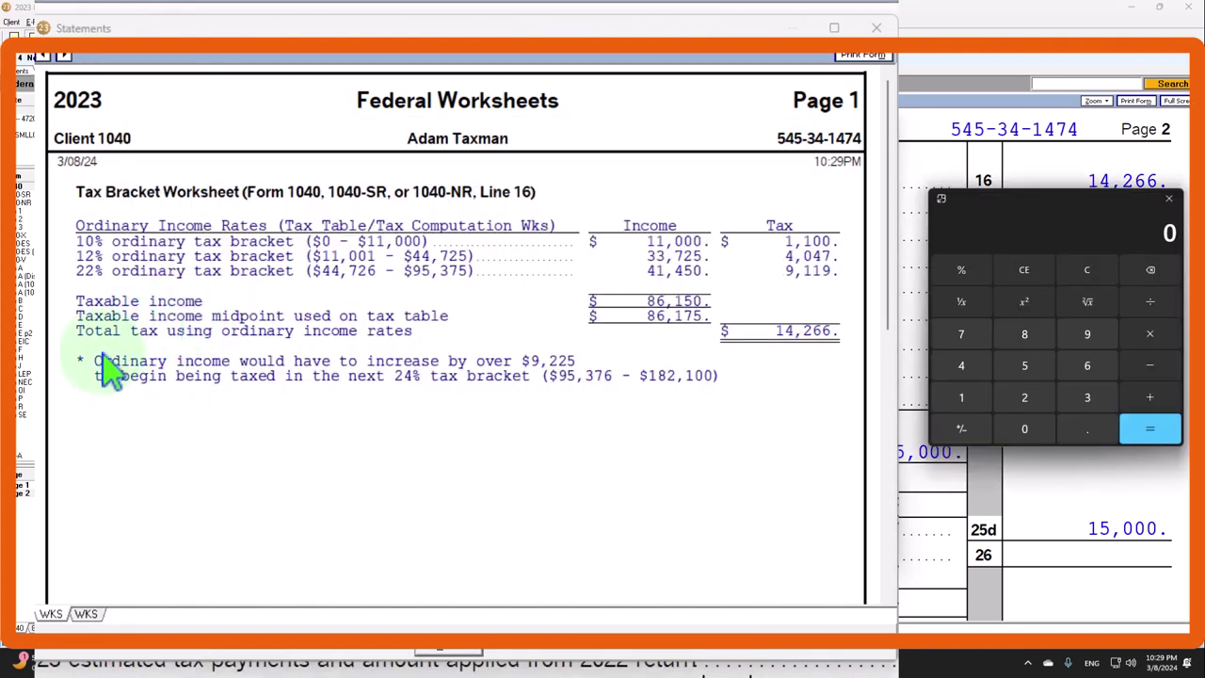
{"action": "type", "text": "1000000"}
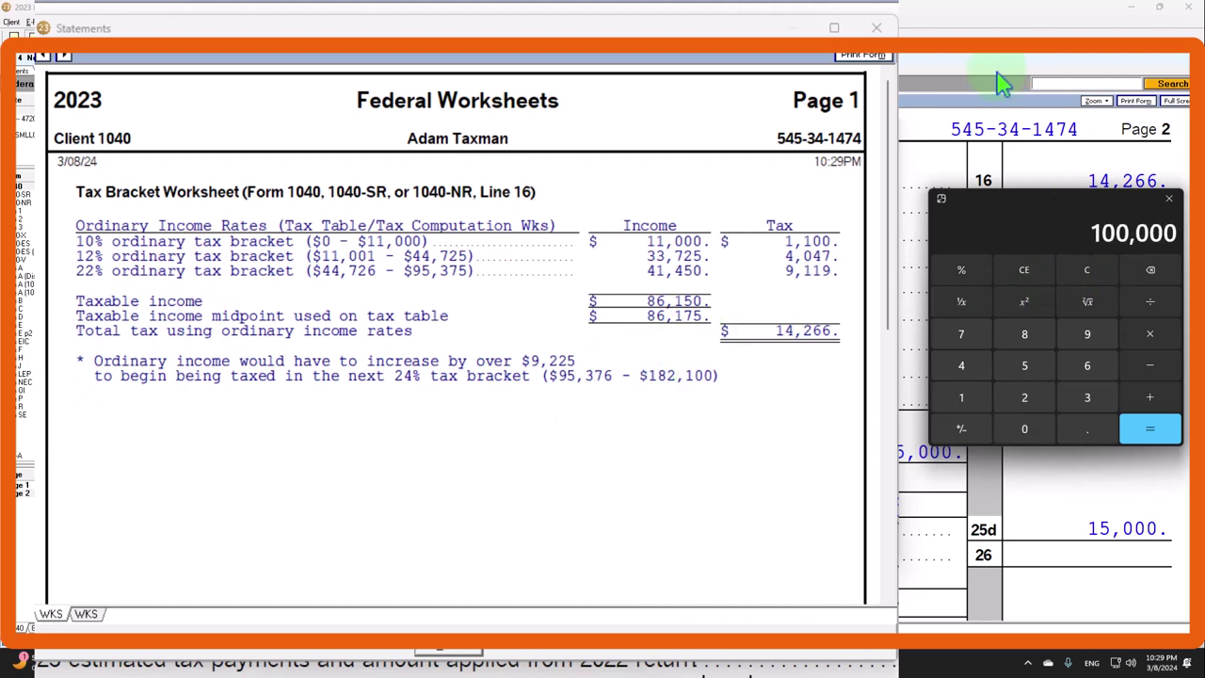
{"action": "type", "text": "/12"}
{"action": "key", "text": "Return"}
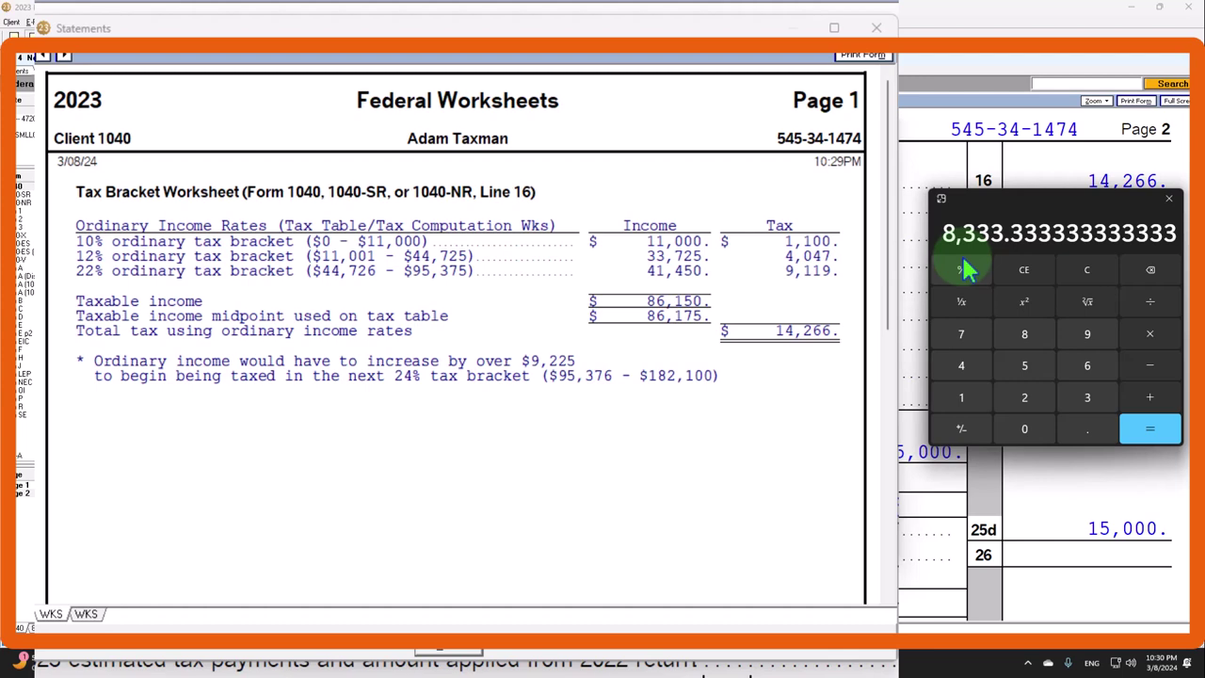
Switch to Excel for the average tax rate, multiply the monthly income by 0.166 in the calculator, return to Lacerte and close the calculator.
{"action": "left_click", "coordinate": [896, 538]}
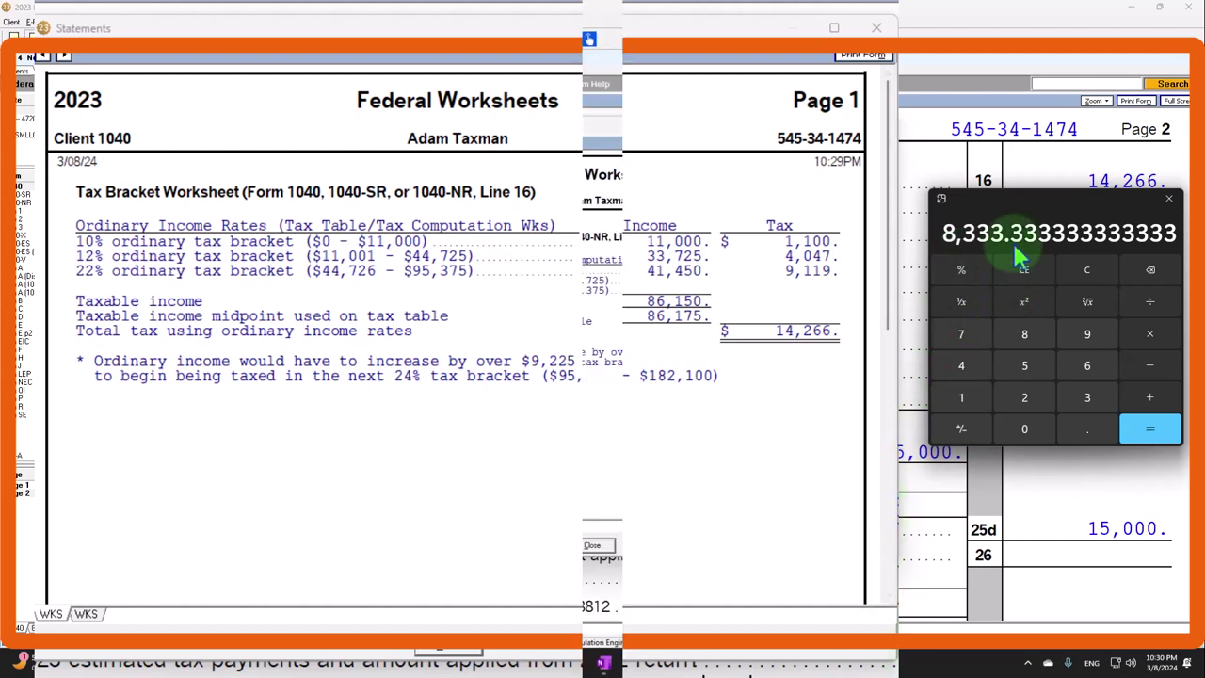
{"action": "left_click", "coordinate": [850, 662]}
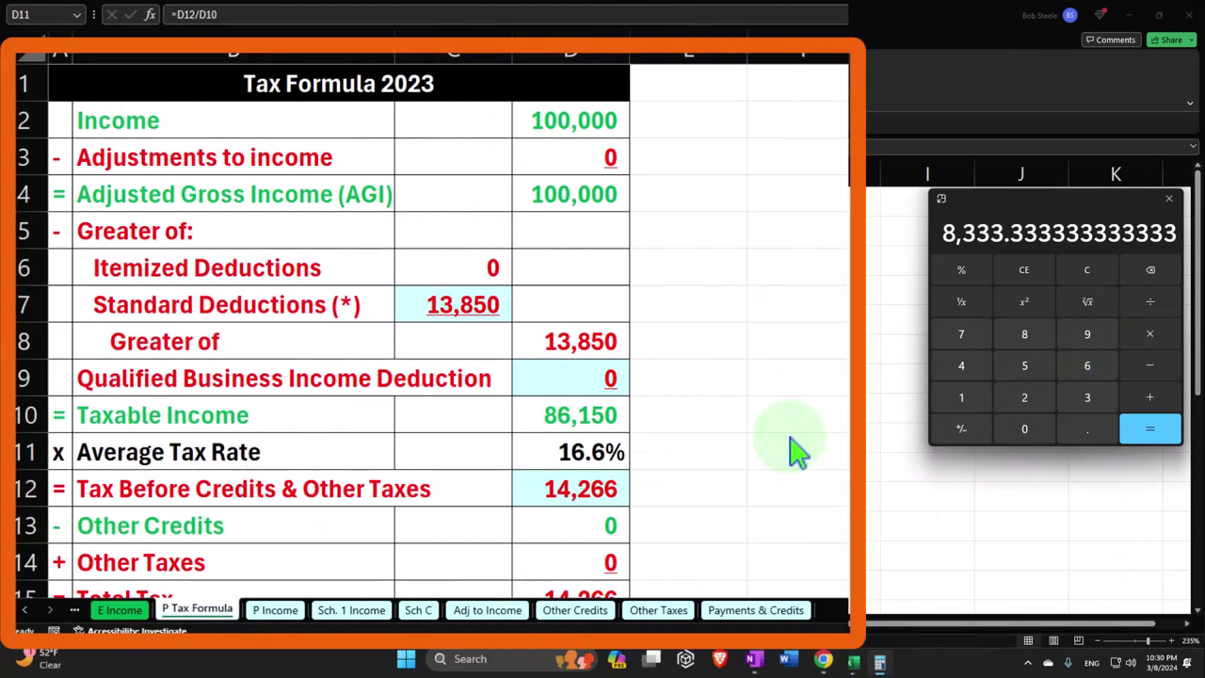
{"action": "key", "text": "period"}
{"action": "type", "text": "166"}
{"action": "key", "text": "Return"}
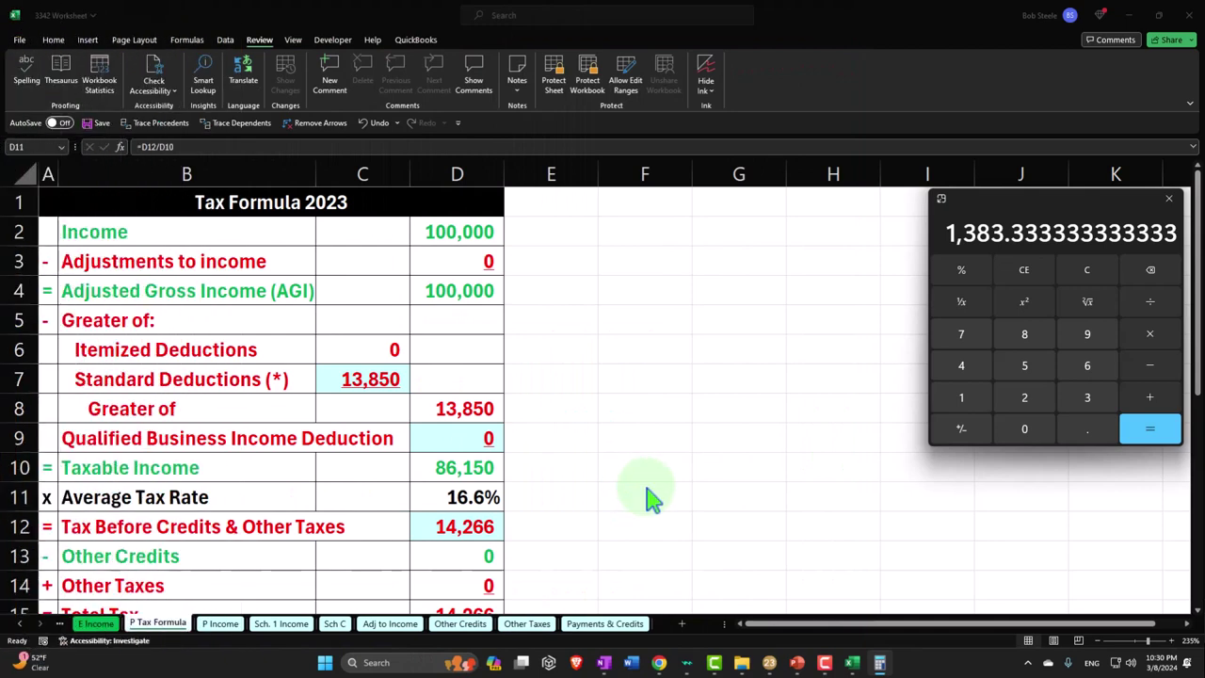
{"action": "left_click", "coordinate": [853, 662]}
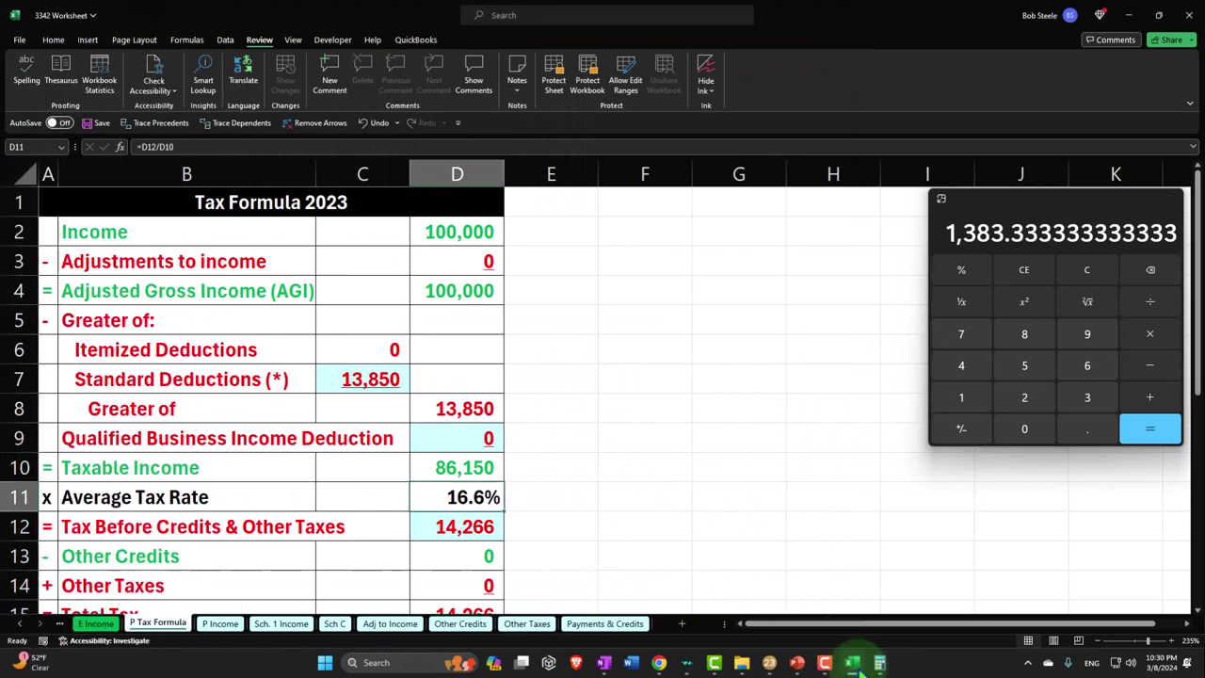
{"action": "left_click", "coordinate": [853, 662]}
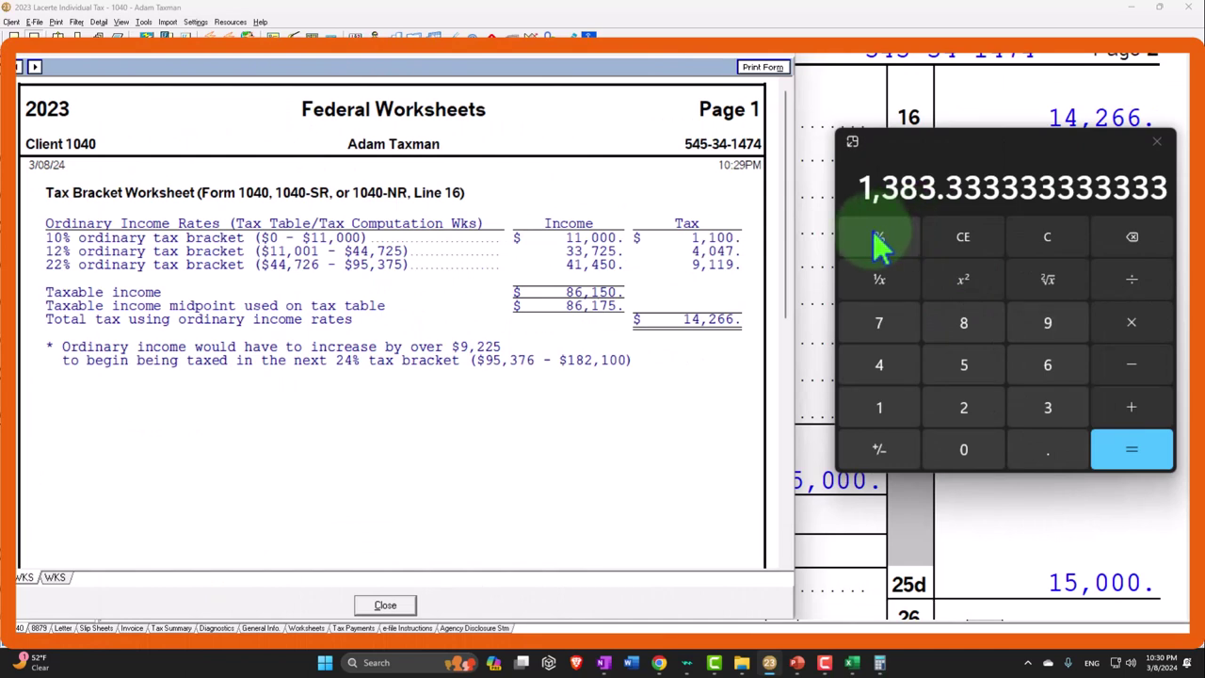
{"action": "left_click", "coordinate": [1157, 141]}
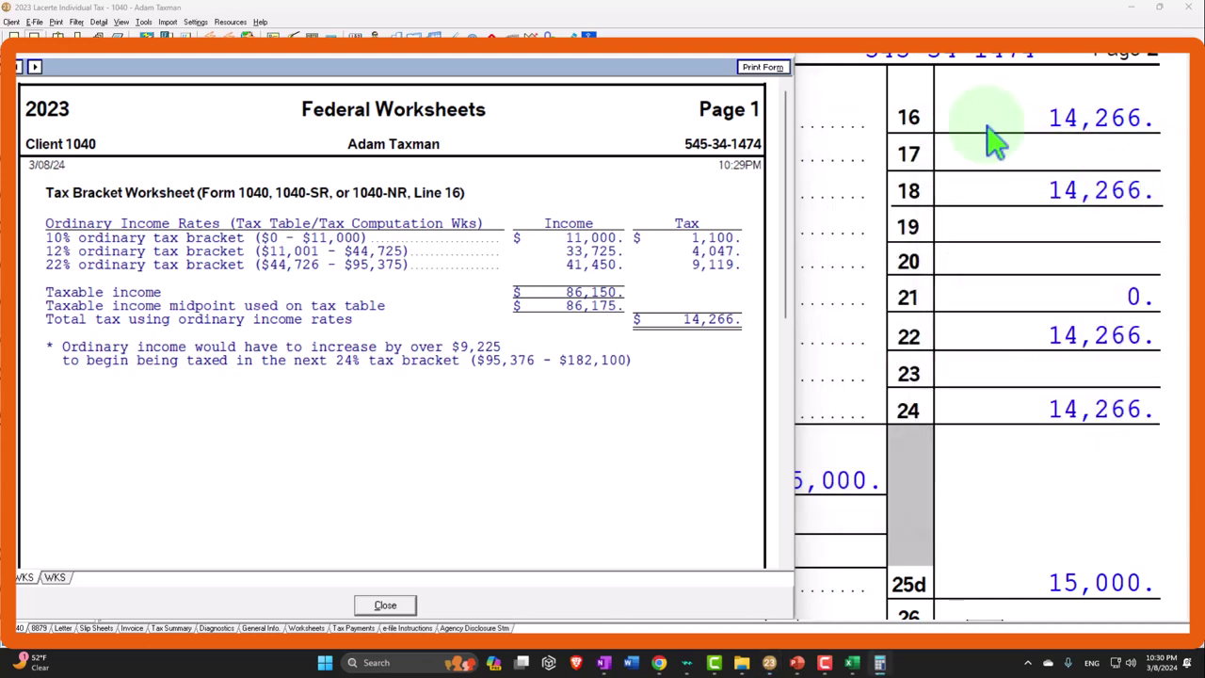
Close the tax bracket worksheet, review the W-2 income on Form 1040 page 1, and recheck the line 16 bracket worksheet from page 2.
{"action": "left_click", "coordinate": [792, 57]}
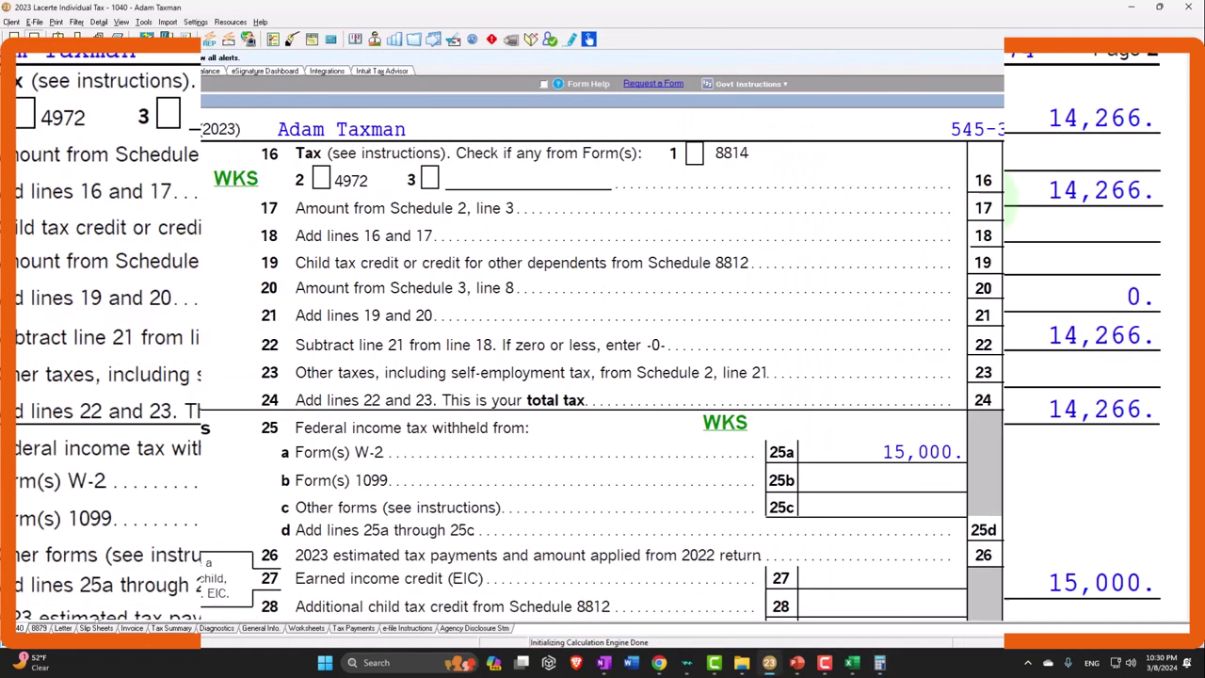
{"action": "left_click", "coordinate": [21, 491]}
{"action": "left_click", "coordinate": [17, 484]}
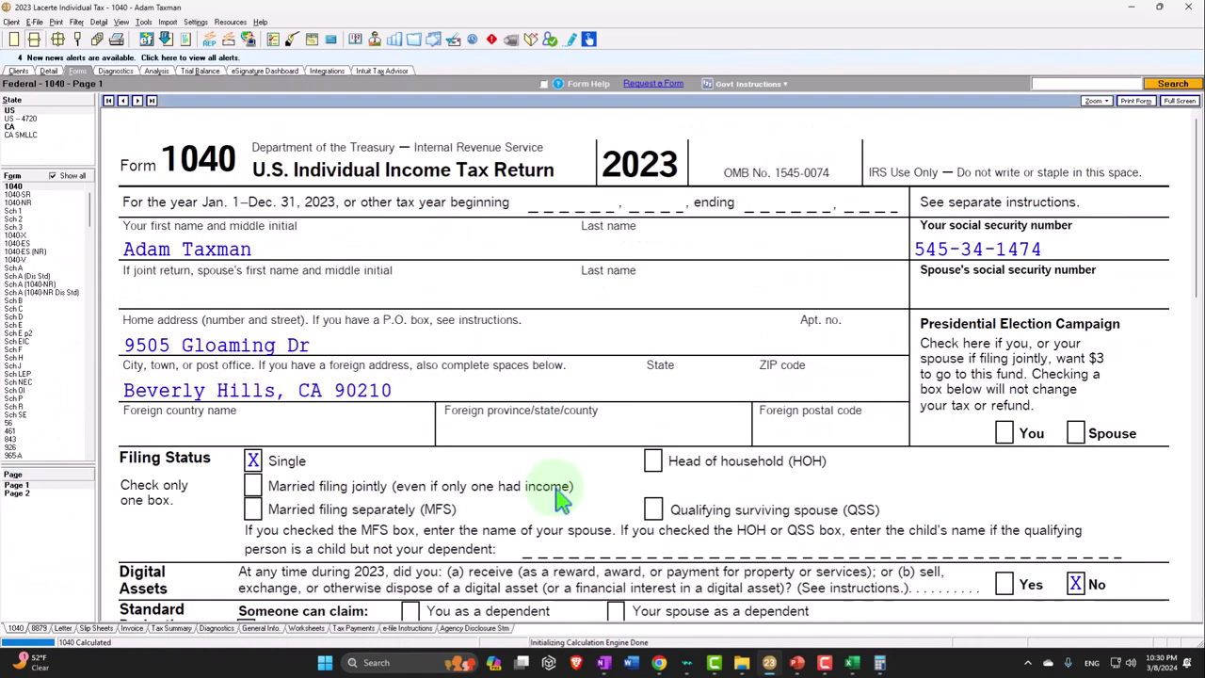
{"action": "scroll", "coordinate": [559, 484], "scroll_direction": "down", "scroll_amount": 10}
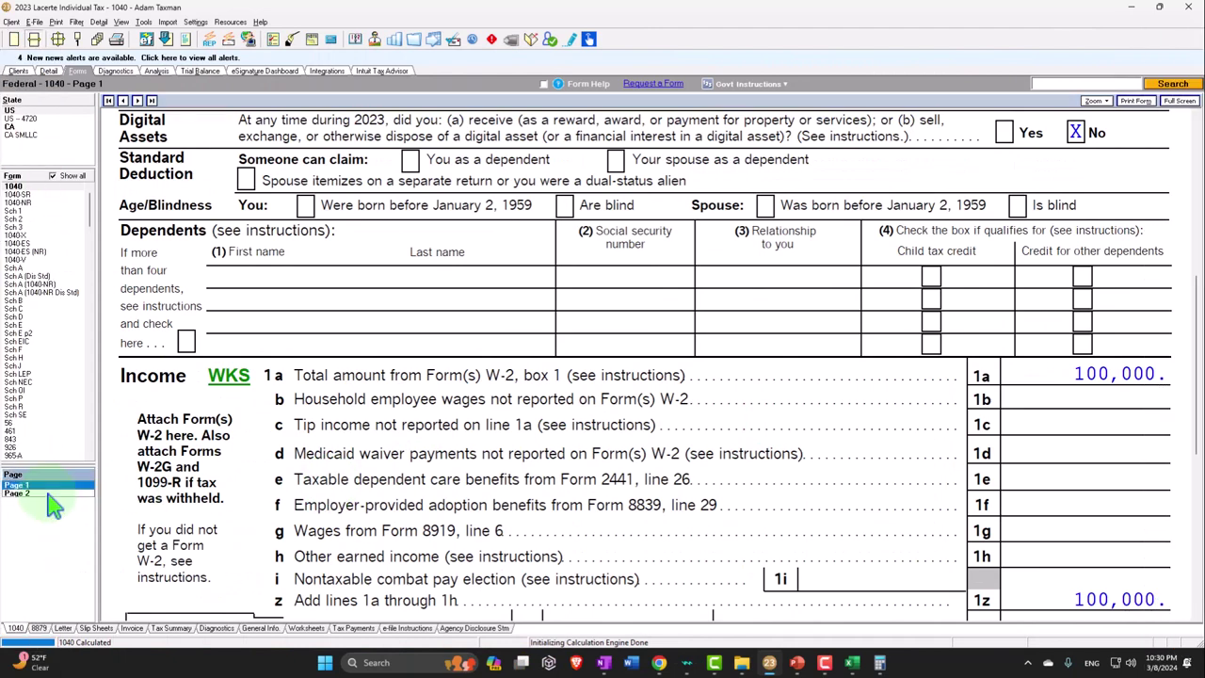
{"action": "left_click", "coordinate": [37, 494]}
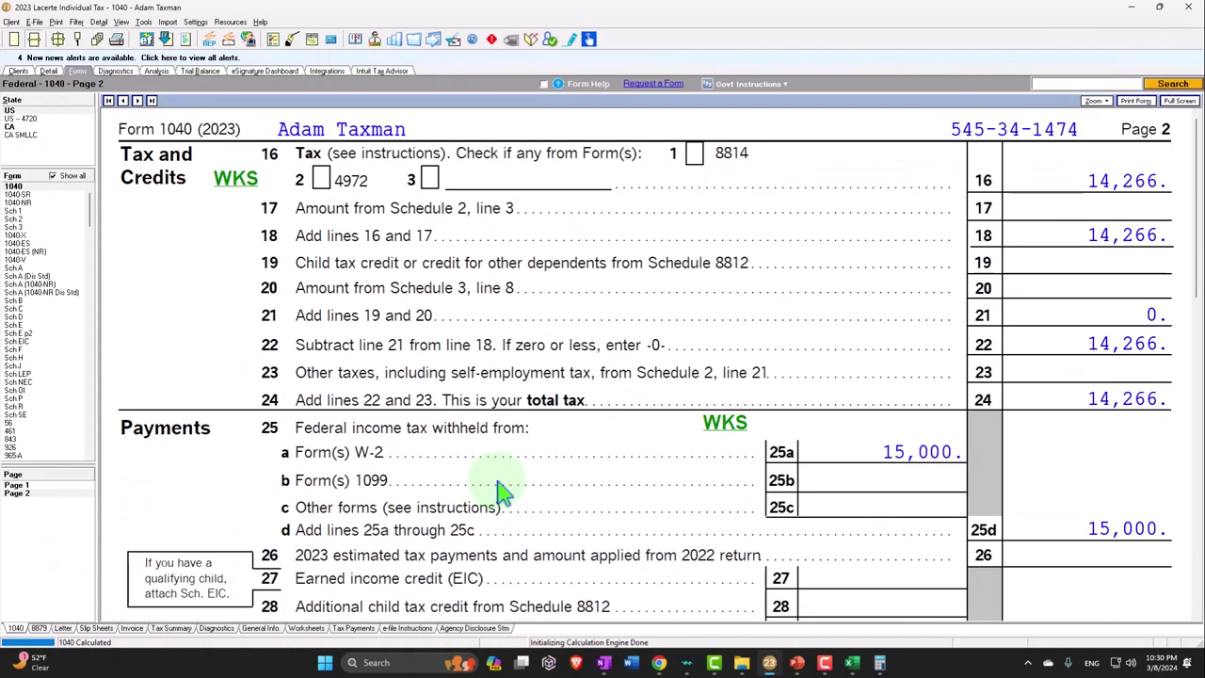
{"action": "left_click", "coordinate": [240, 180]}
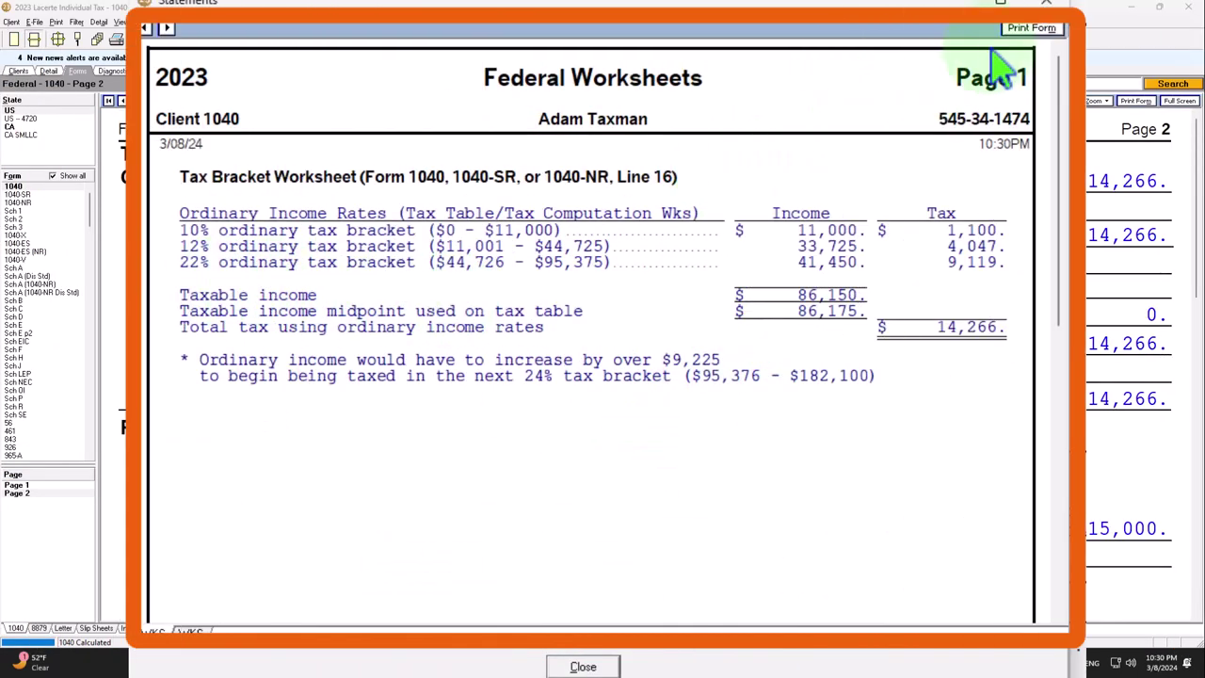
{"action": "left_click", "coordinate": [1046, 4]}
Set the W-2 wages to 50,000 and the federal withholding to 7,500 in the wages input.
{"action": "left_click", "coordinate": [52, 72]}
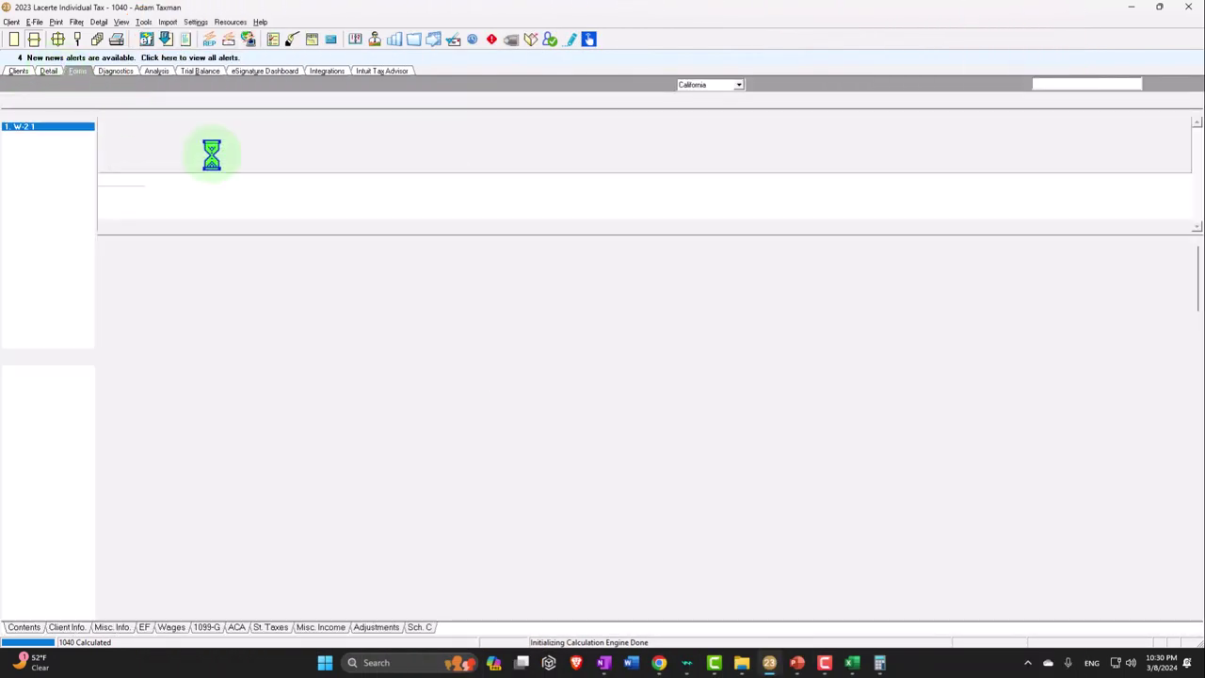
{"action": "type", "text": "5"}
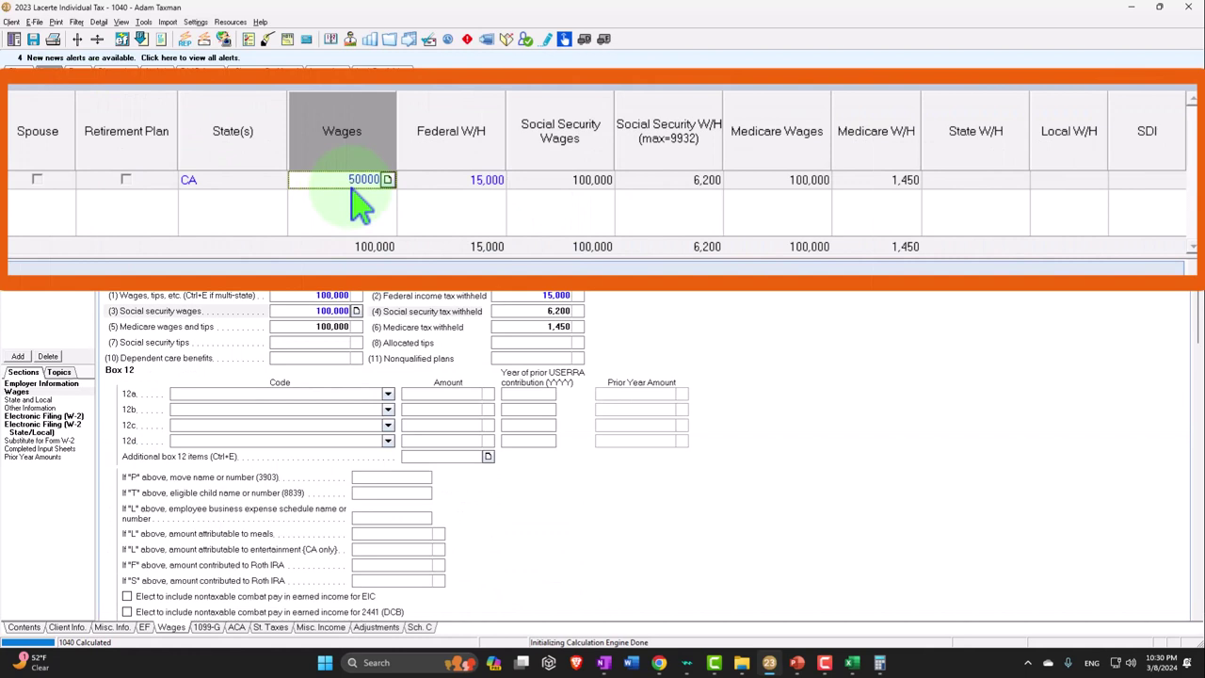
{"action": "type", "text": "0,000"}
{"action": "key", "text": "Tab"}
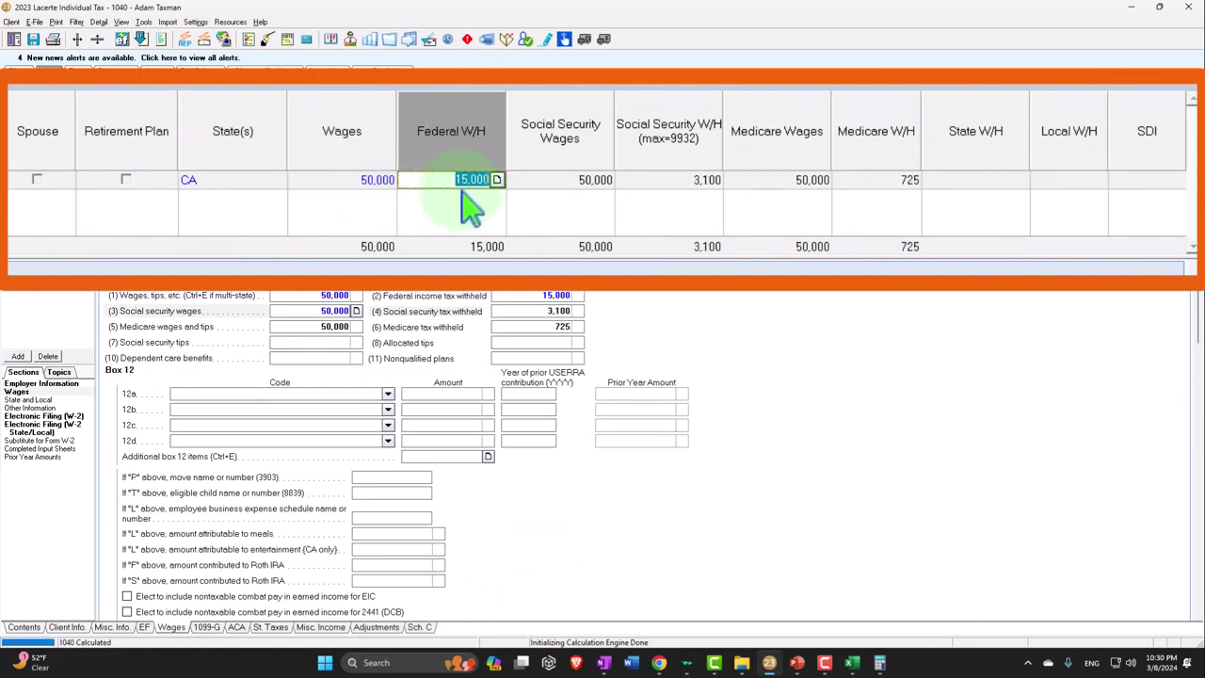
{"action": "key", "text": "alt+Tab"}
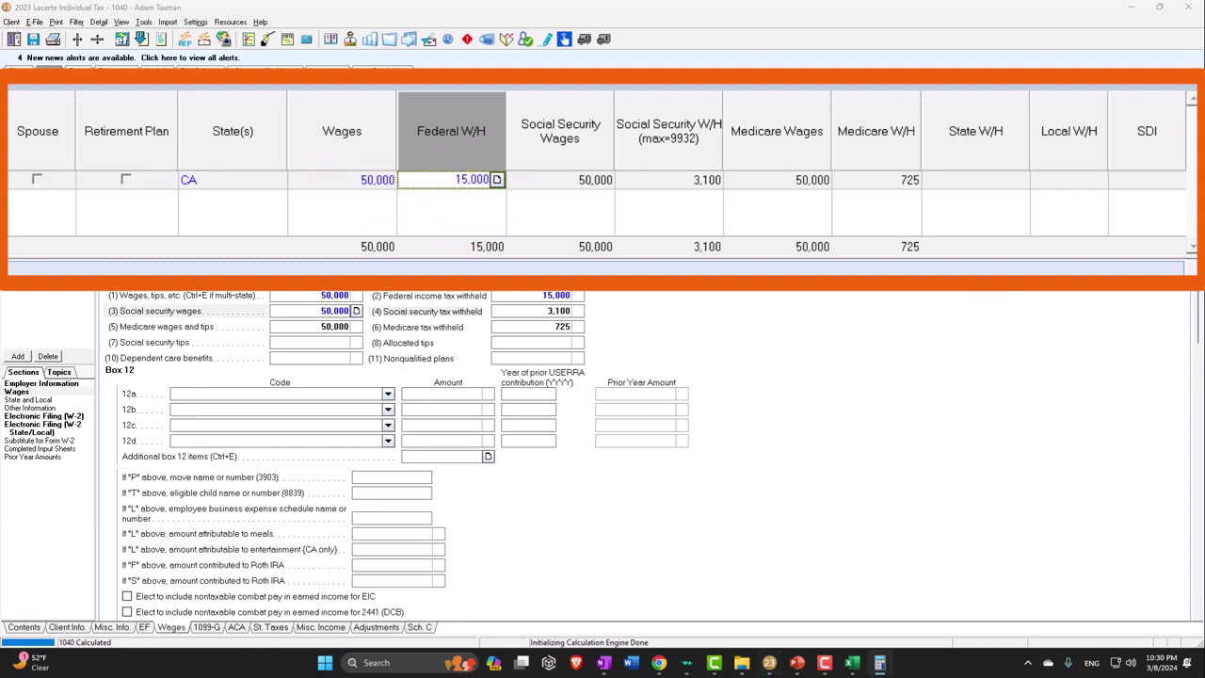
{"action": "left_click", "coordinate": [461, 179]}
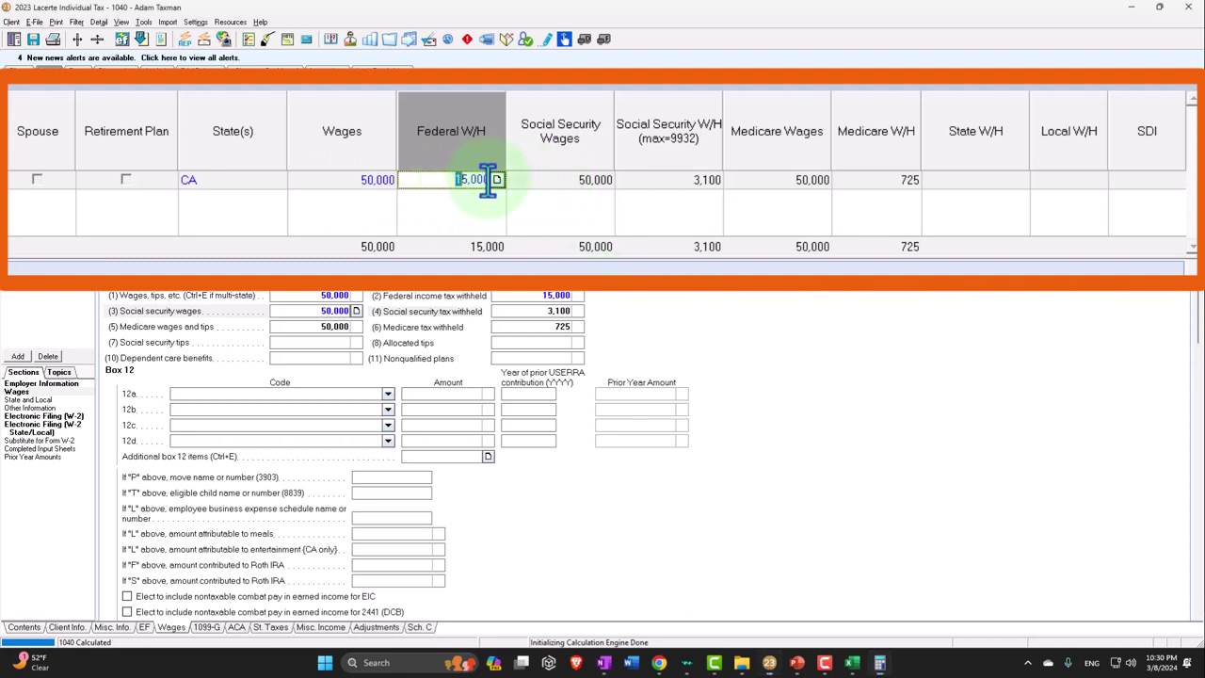
{"action": "type", "text": "750"}
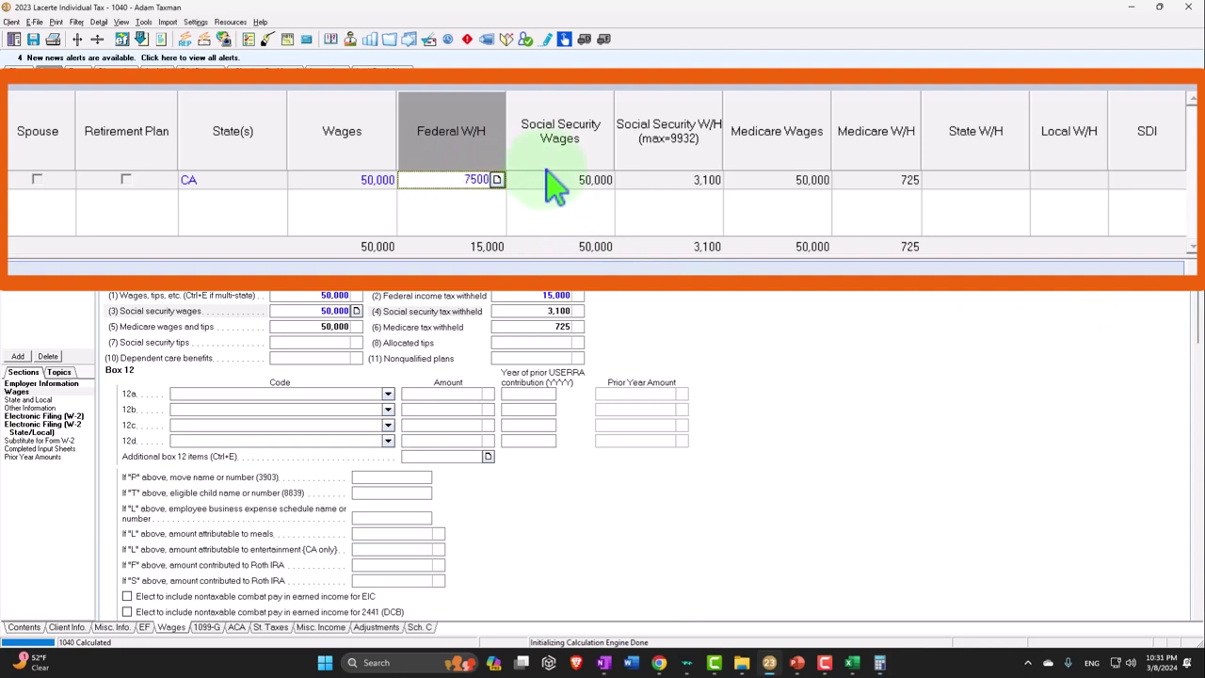
{"action": "left_click", "coordinate": [555, 183]}
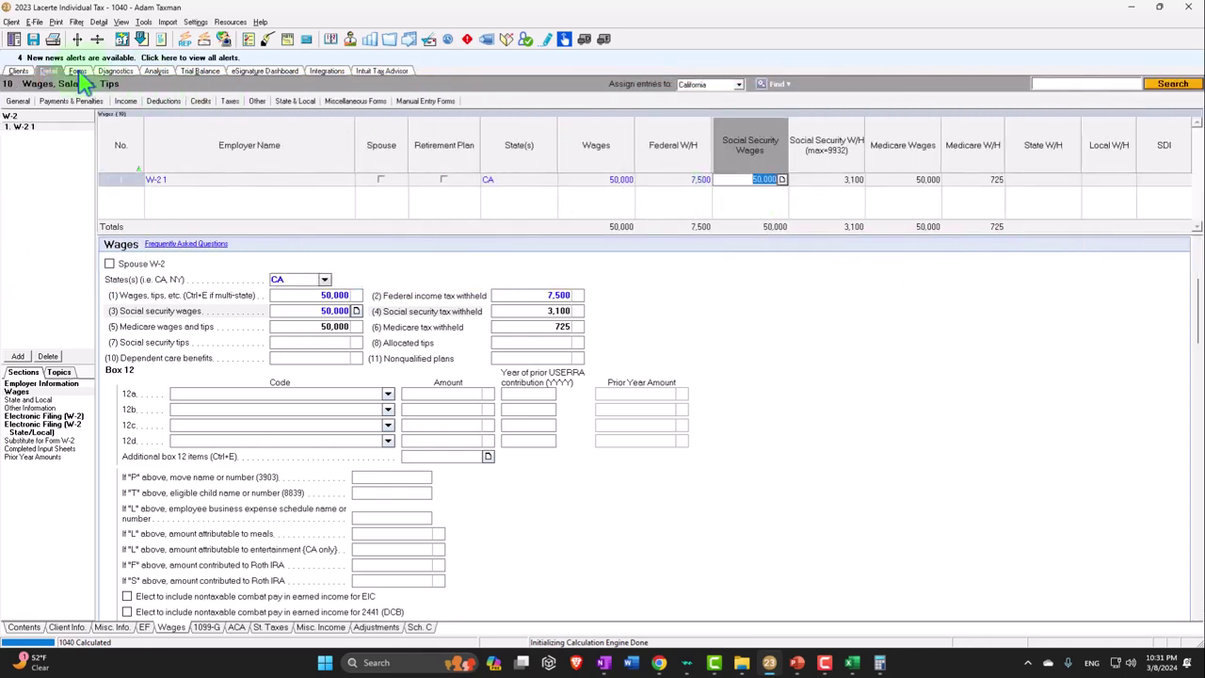
Review the wages and taxable income on Form 1040 page 1 and the tax and withholding on page 2.
{"action": "left_click", "coordinate": [81, 72]}
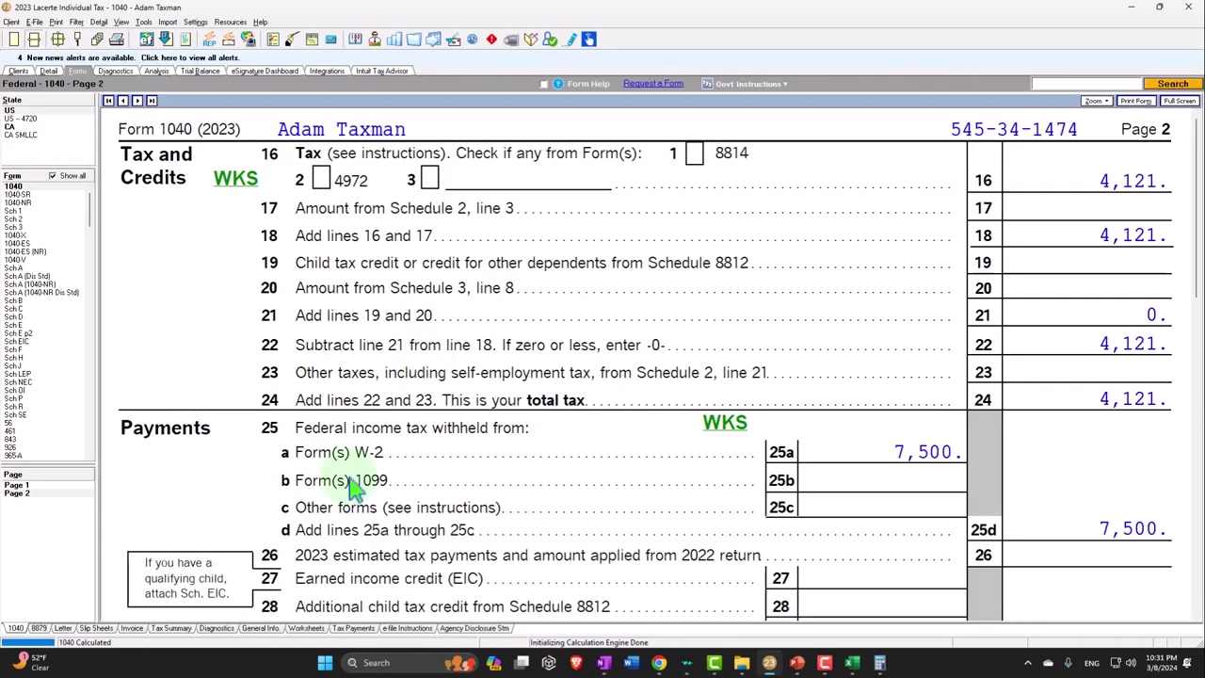
{"action": "left_click", "coordinate": [26, 485]}
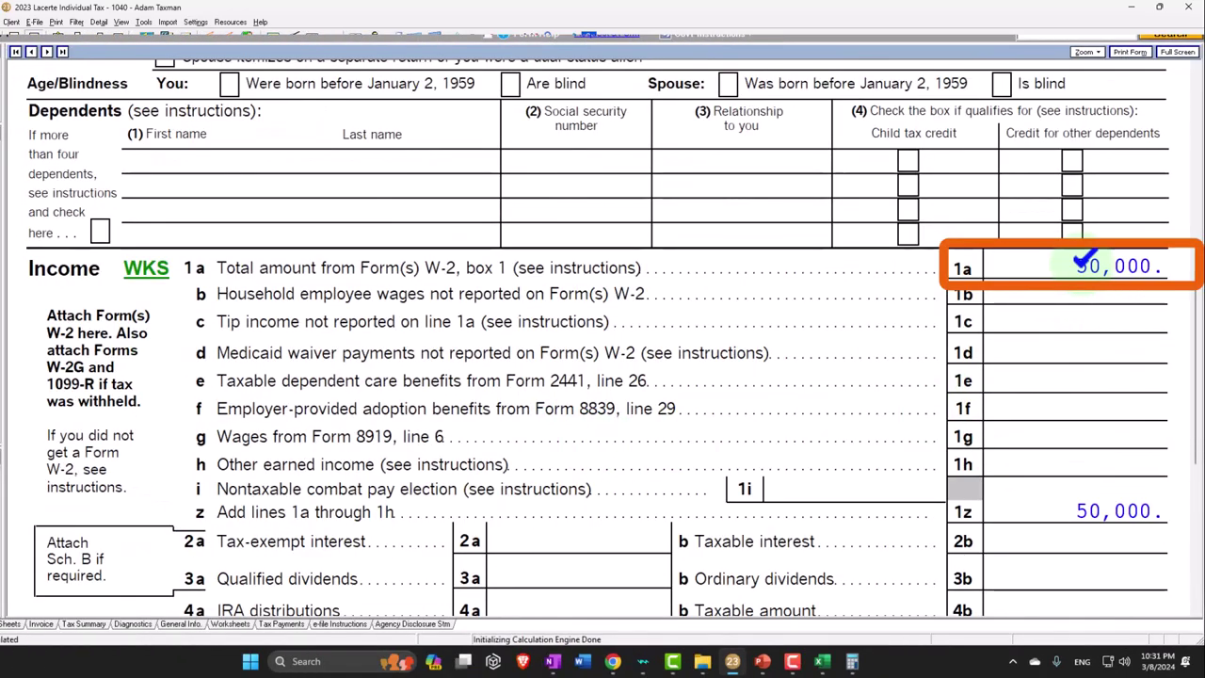
{"action": "scroll", "coordinate": [602, 339], "scroll_direction": "down", "scroll_amount": 5}
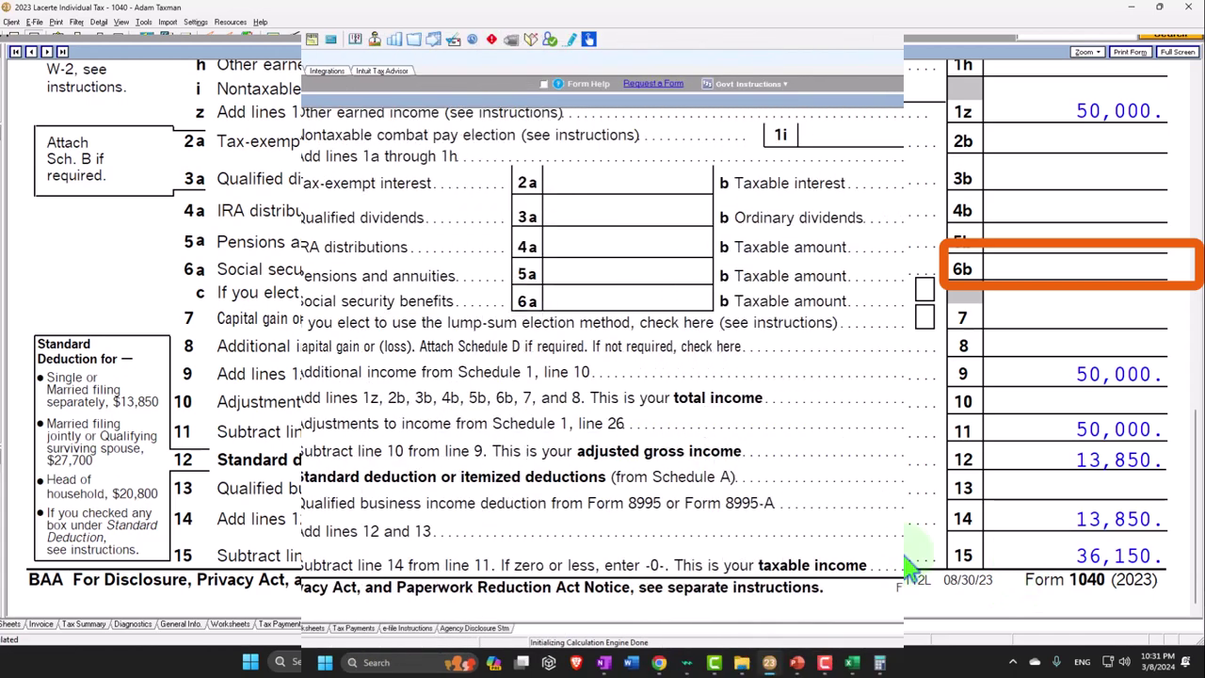
{"action": "left_click", "coordinate": [28, 492]}
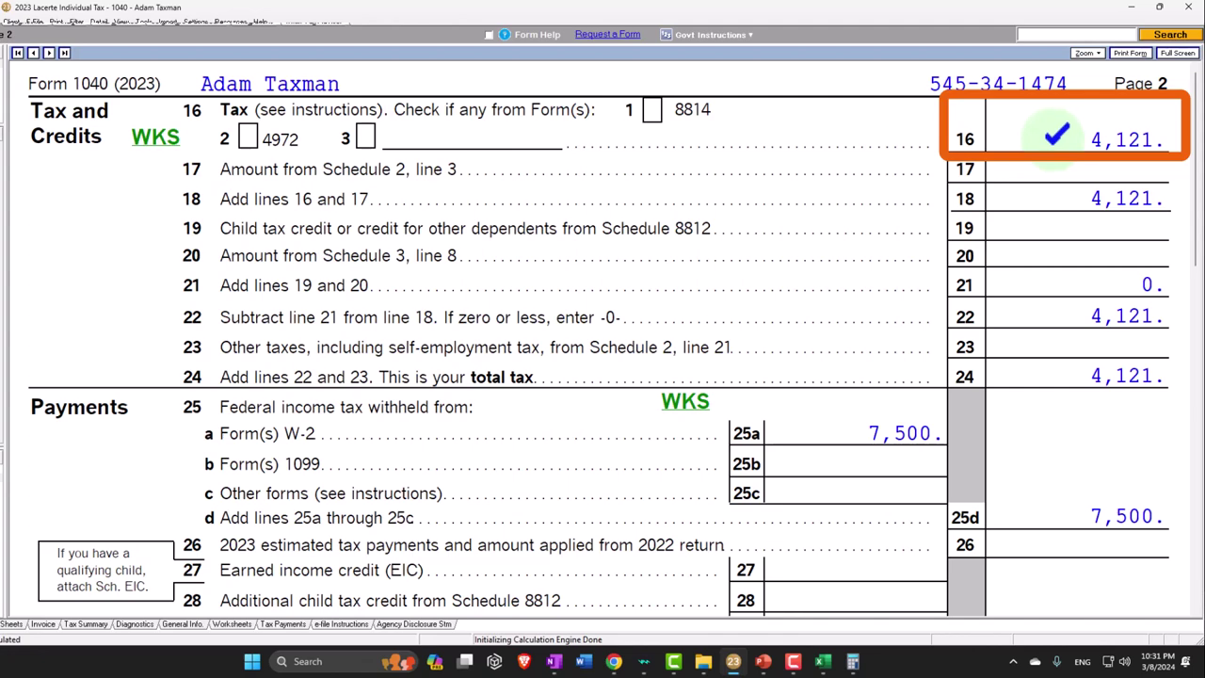
{"action": "scroll", "coordinate": [1054, 220], "scroll_direction": "down", "scroll_amount": 3}
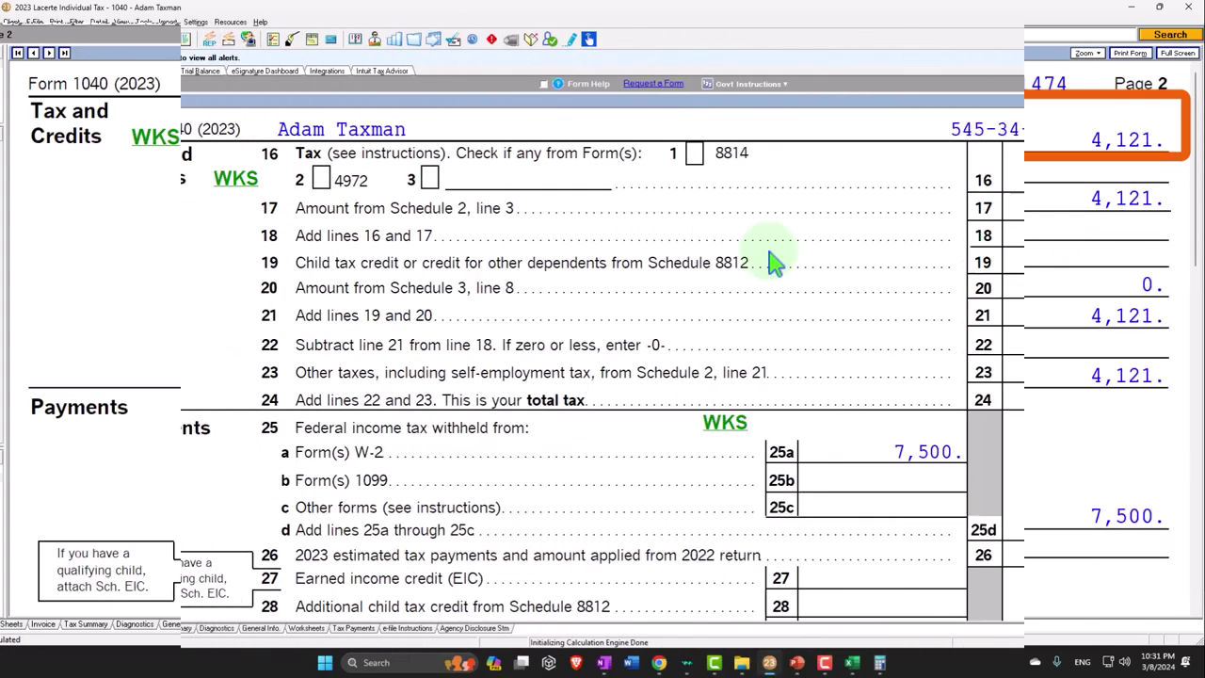
Examine the tax bracket worksheet behind line 16 to see which brackets apply at the lower income, and close it.
{"action": "left_click", "coordinate": [238, 181]}
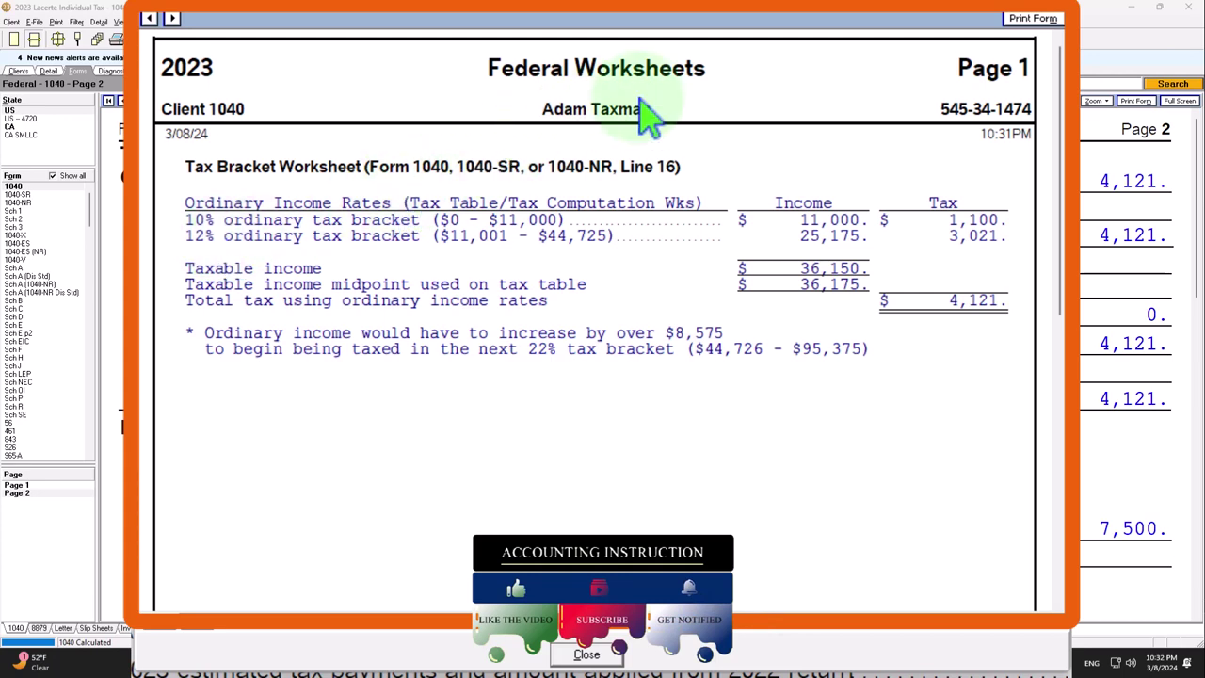
{"action": "left_click", "coordinate": [1051, 17]}
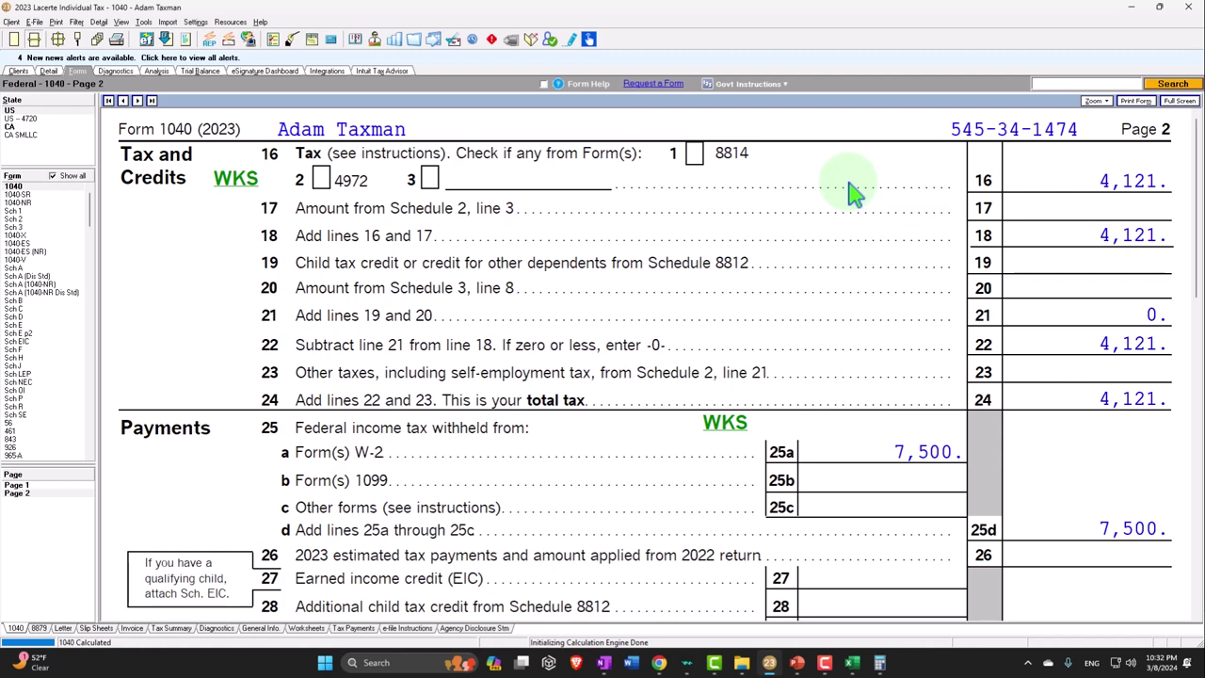
{"action": "left_click", "coordinate": [235, 177]}
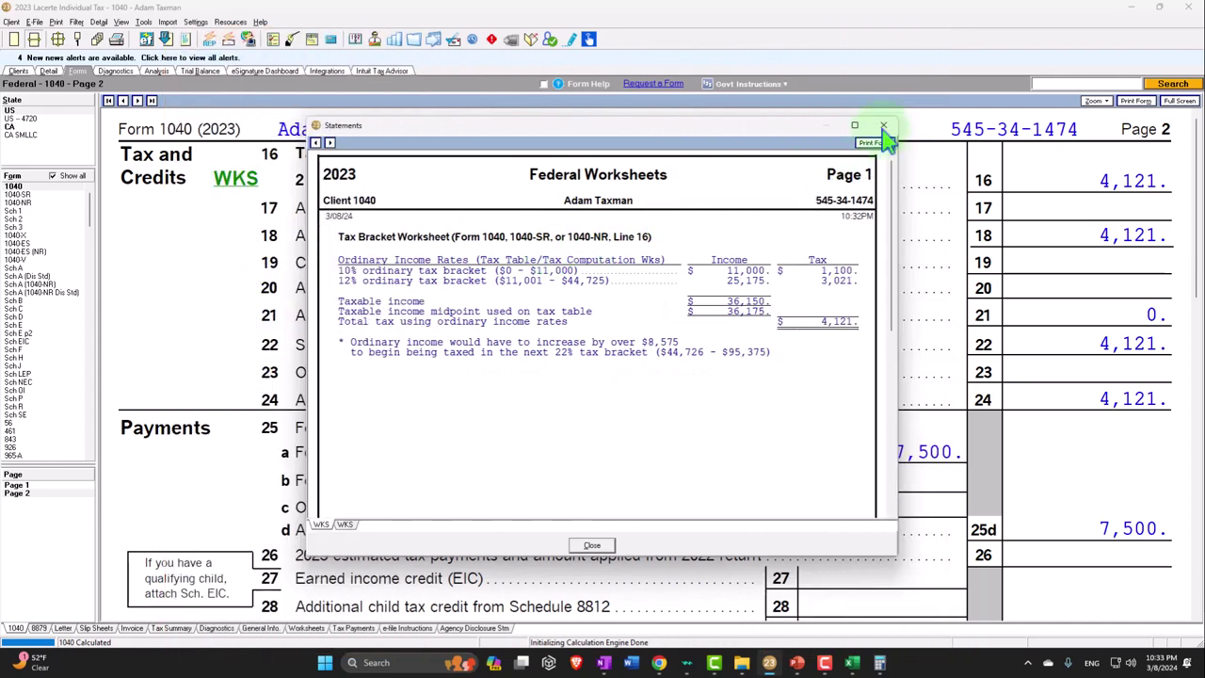
{"action": "left_click", "coordinate": [870, 122]}
Compare the total tax with the W-2 withholding and check the resulting refund on Form 1040 page 2.
{"action": "scroll", "coordinate": [893, 435], "scroll_direction": "down", "scroll_amount": 3}
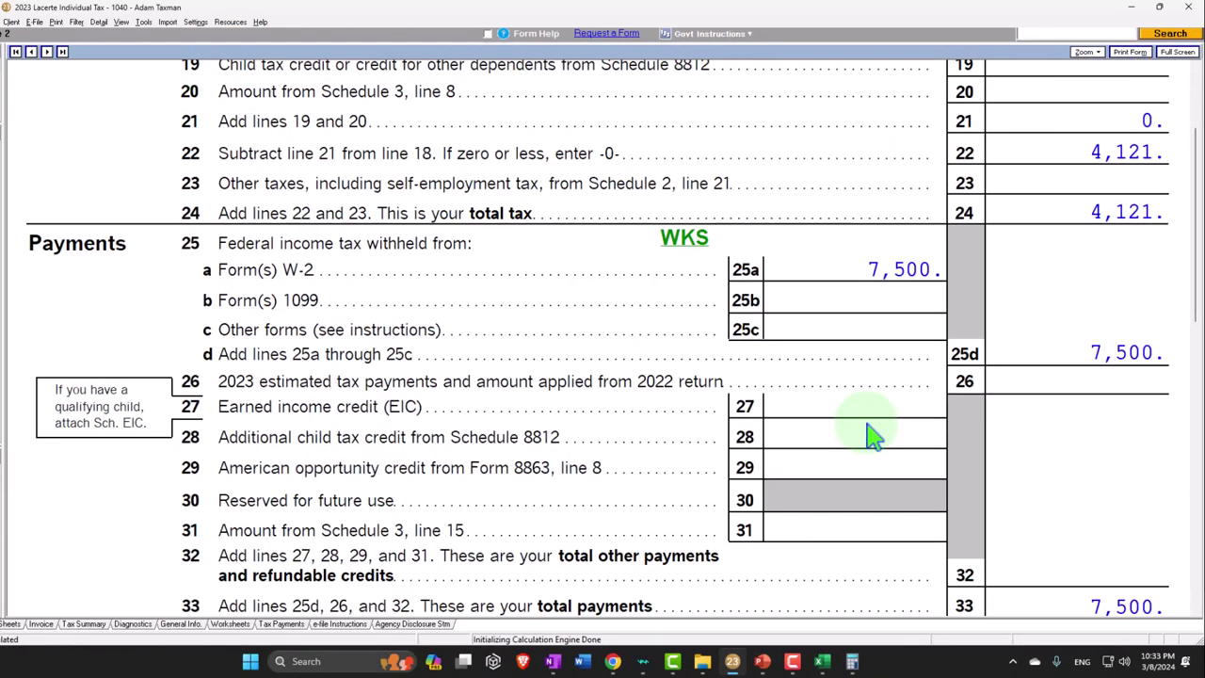
{"action": "scroll", "coordinate": [870, 433], "scroll_direction": "down", "scroll_amount": 3}
{"action": "scroll", "coordinate": [857, 431], "scroll_direction": "up", "scroll_amount": 6}
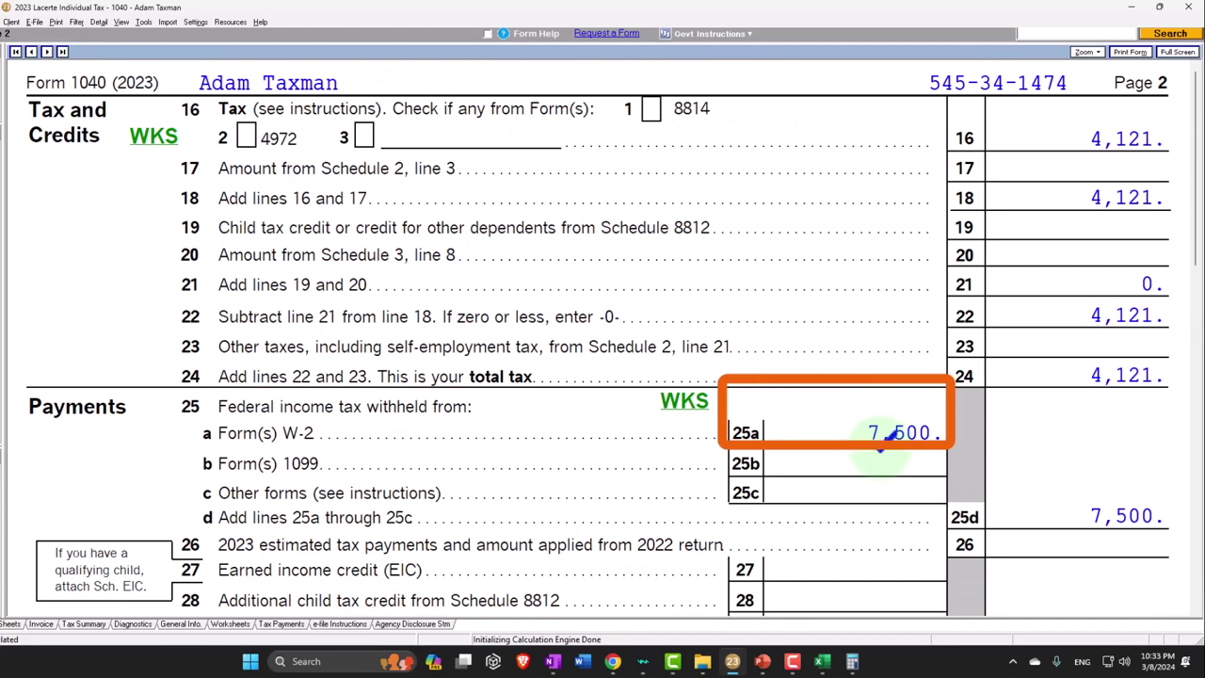
{"action": "scroll", "coordinate": [885, 457], "scroll_direction": "down", "scroll_amount": 9}
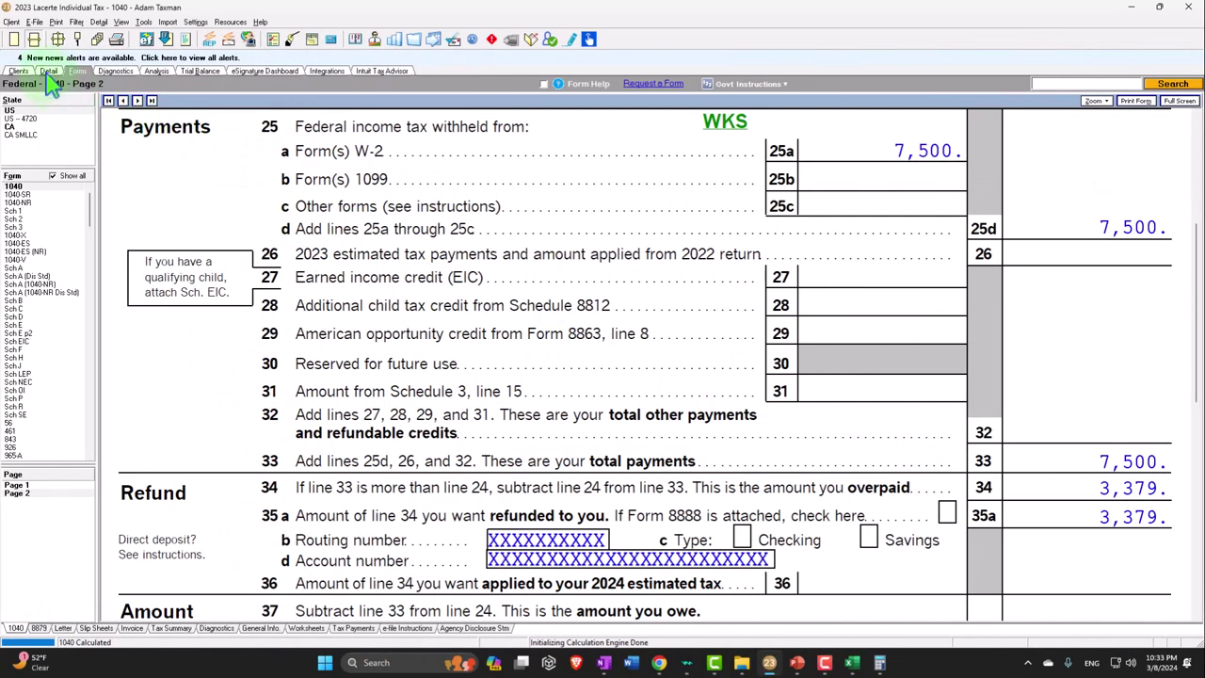
{"action": "left_click", "coordinate": [48, 70]}
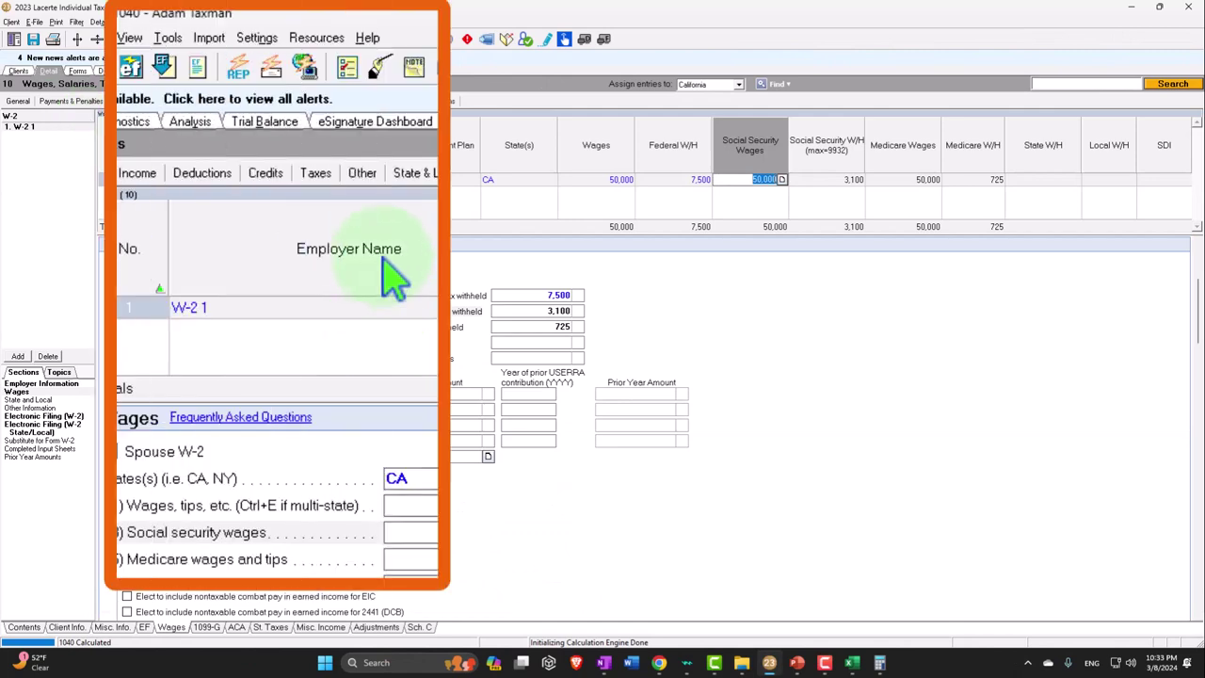
{"action": "left_click", "coordinate": [132, 103]}
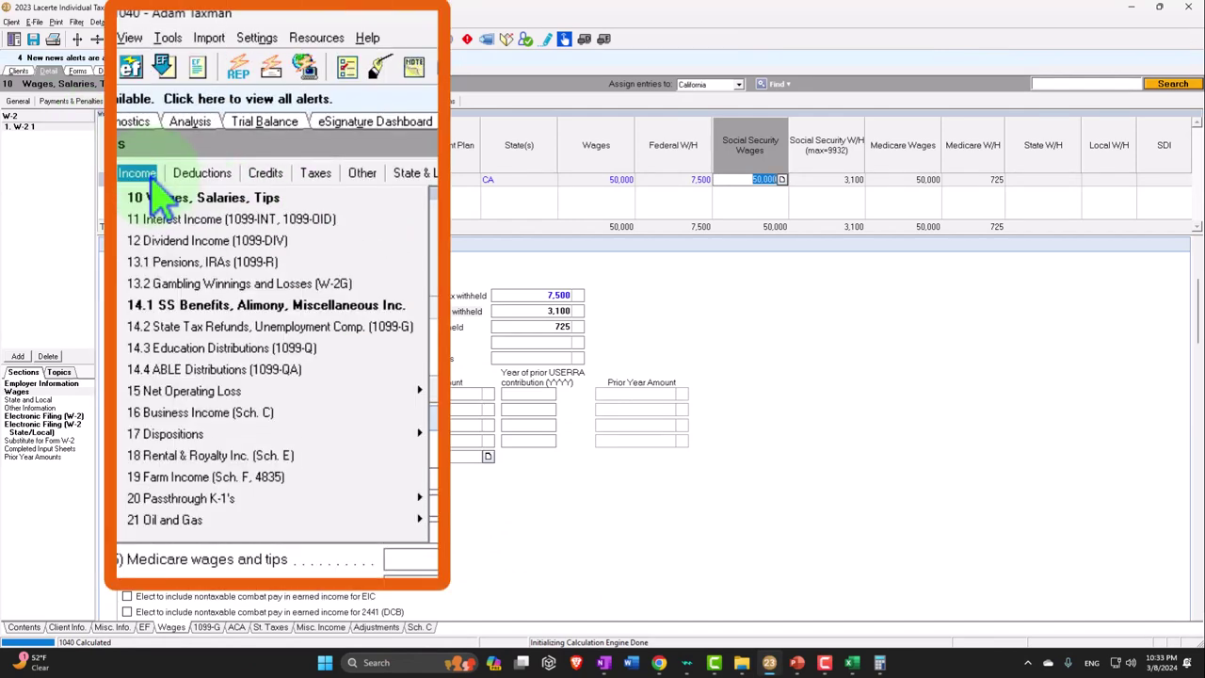
{"action": "left_click", "coordinate": [77, 71]}
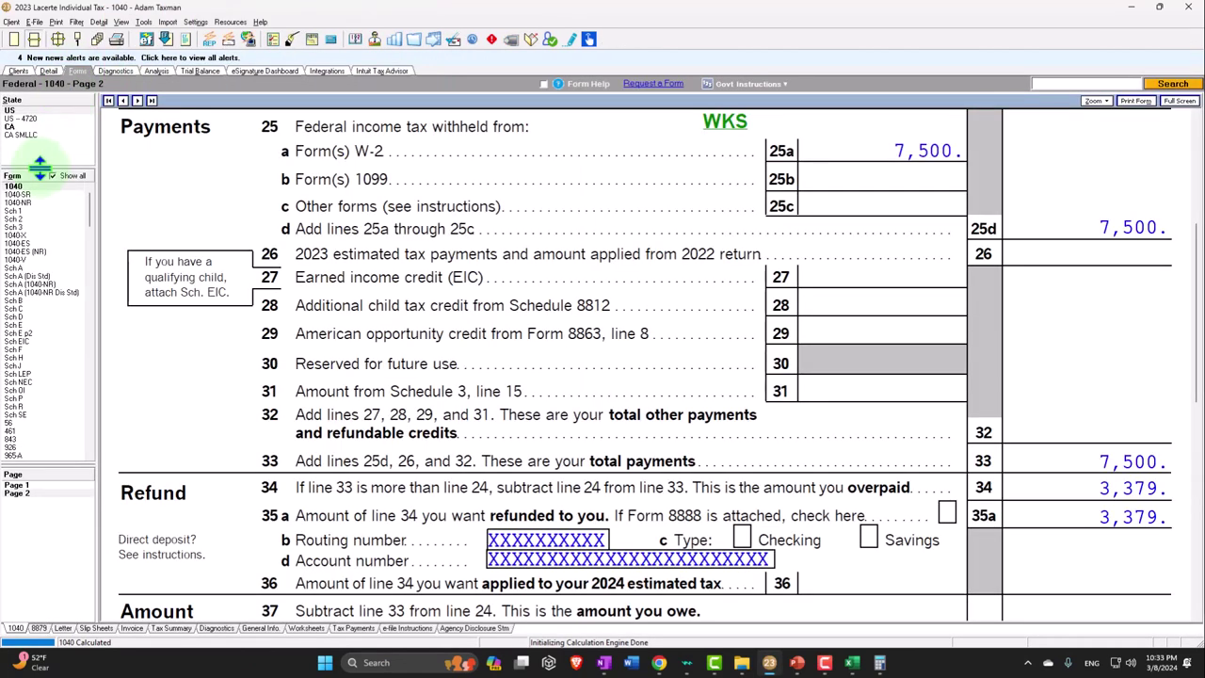
Open the 1099-G input from Schedule 1 line 7 and set the total unemployment compensation received to 10,000.
{"action": "left_click", "coordinate": [14, 211]}
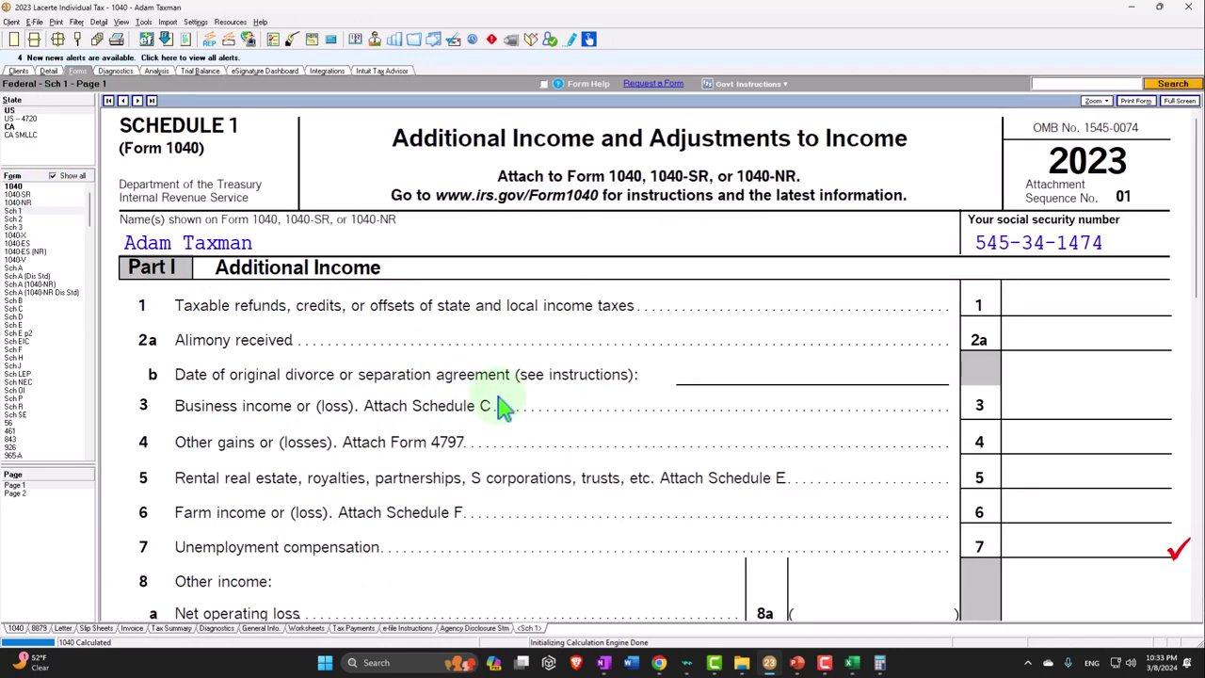
{"action": "right_click", "coordinate": [1066, 539]}
{"action": "left_click", "coordinate": [1076, 554]}
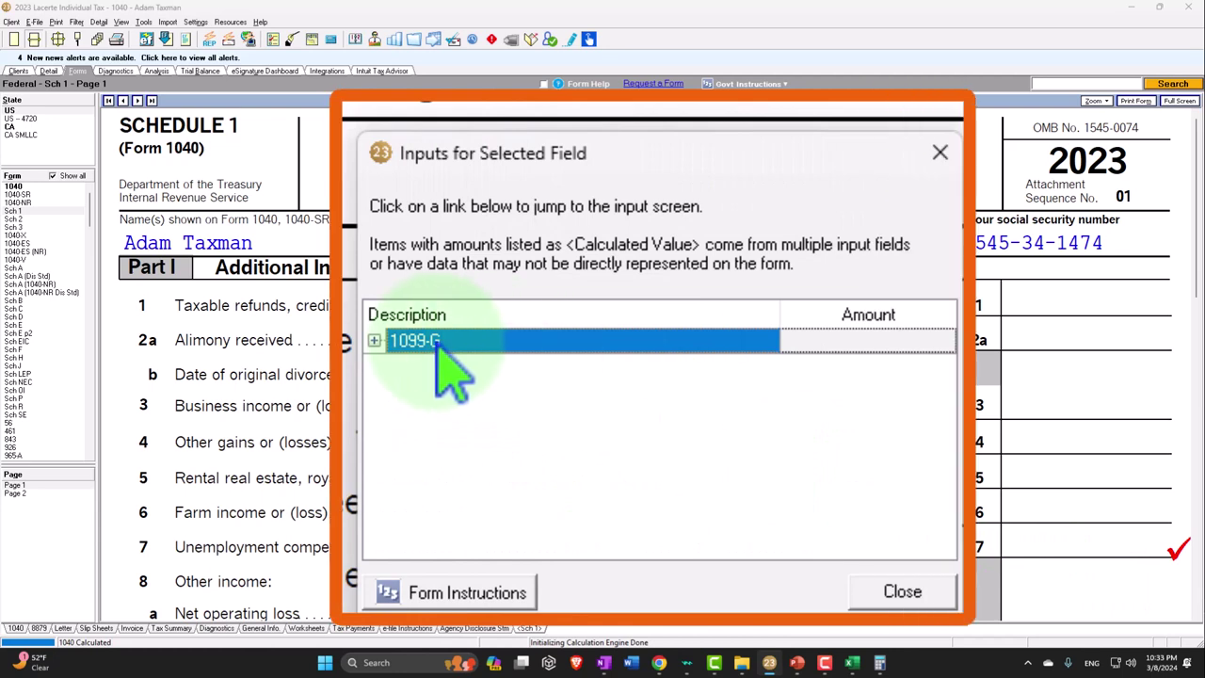
{"action": "left_click", "coordinate": [375, 341]}
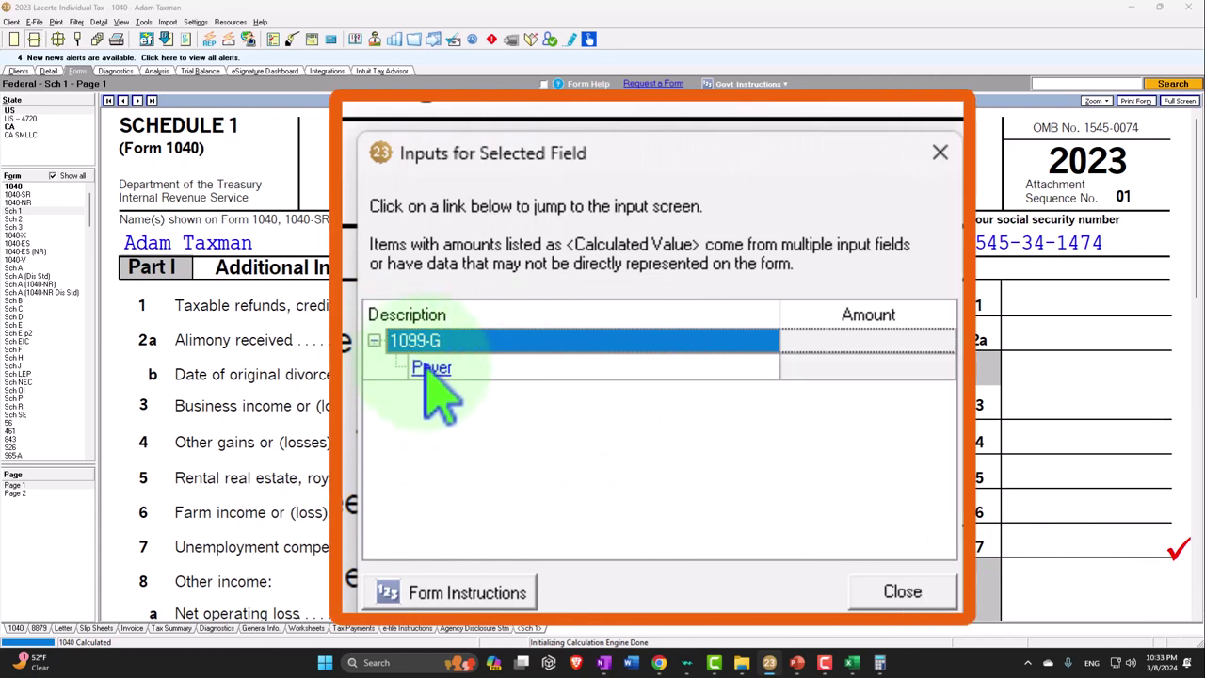
{"action": "left_click", "coordinate": [426, 367]}
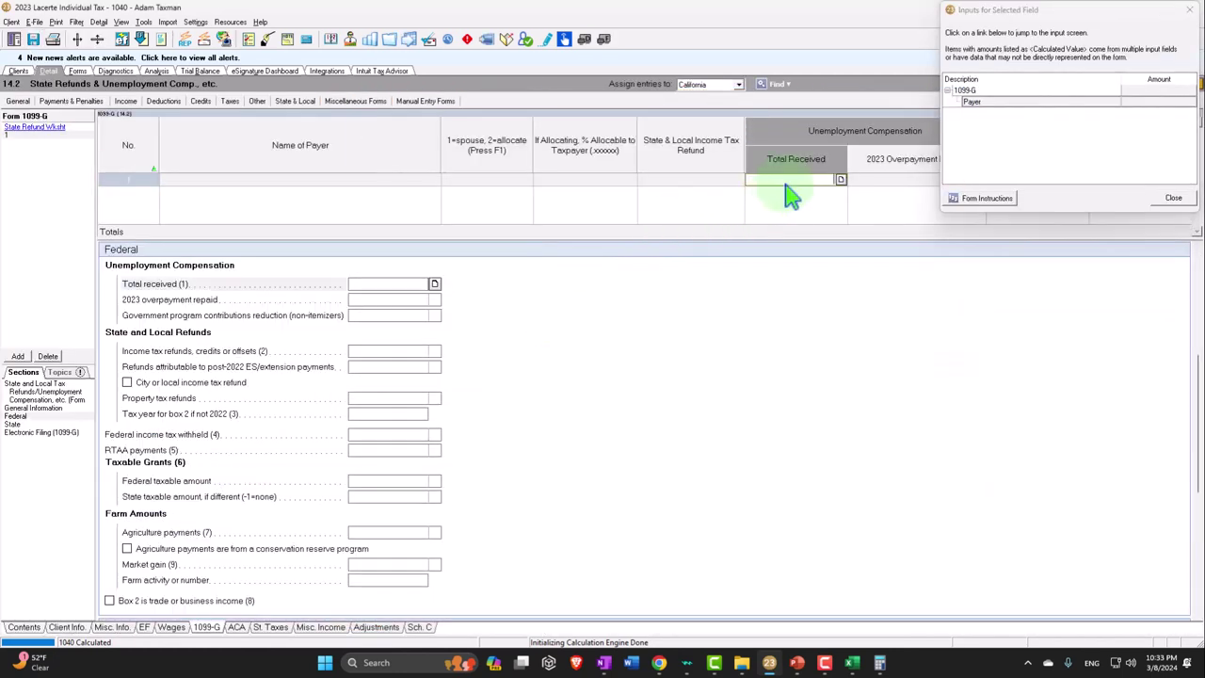
{"action": "type", "text": "10000"}
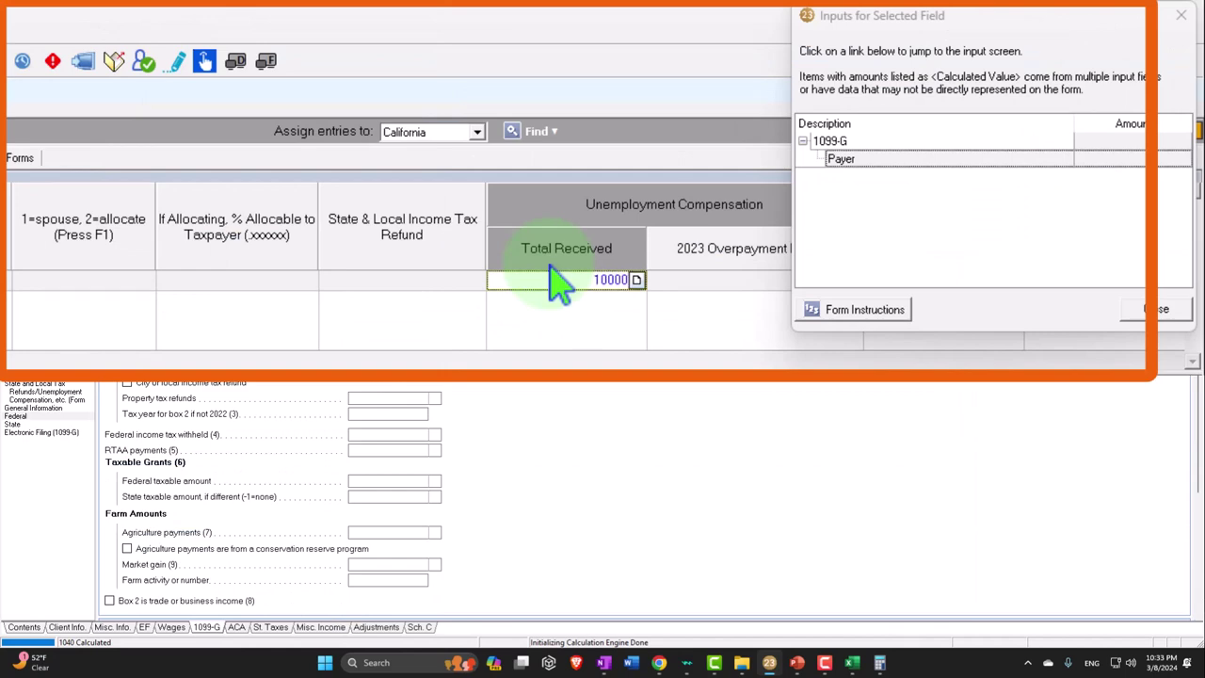
{"action": "key", "text": "Tab"}
{"action": "left_click", "coordinate": [1181, 15]}
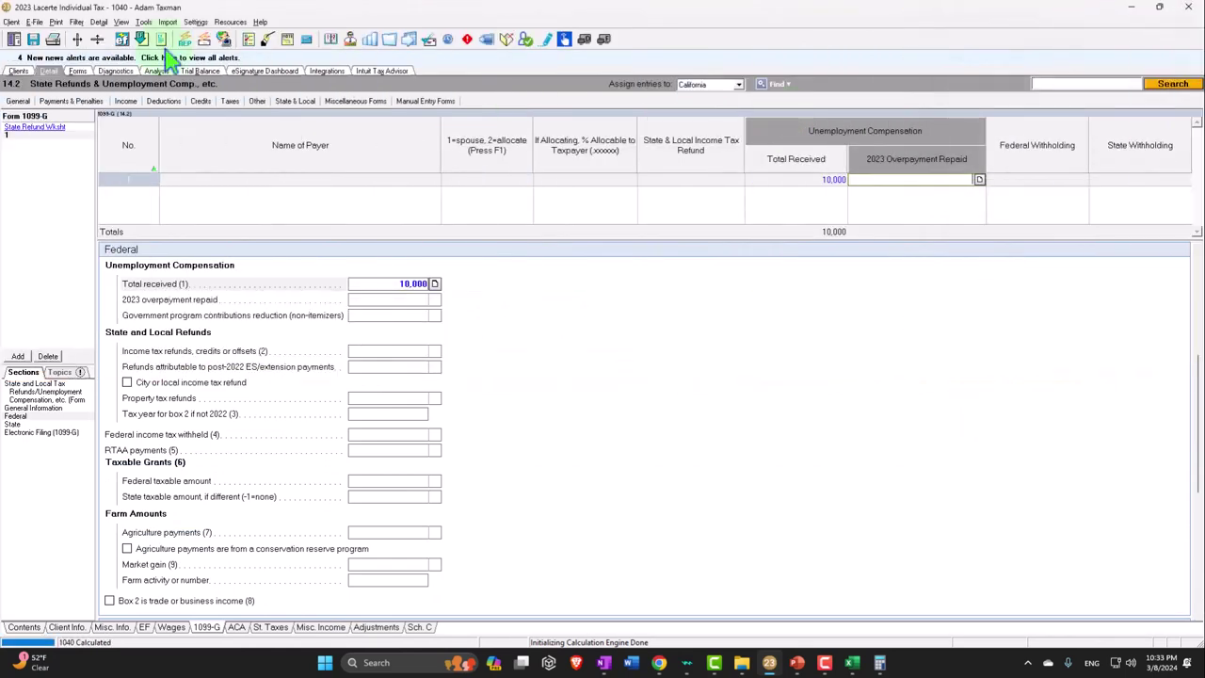
Check the unemployment compensation on Schedule 1 and trace it through total income to taxable income on Form 1040 page 1.
{"action": "left_click", "coordinate": [79, 71]}
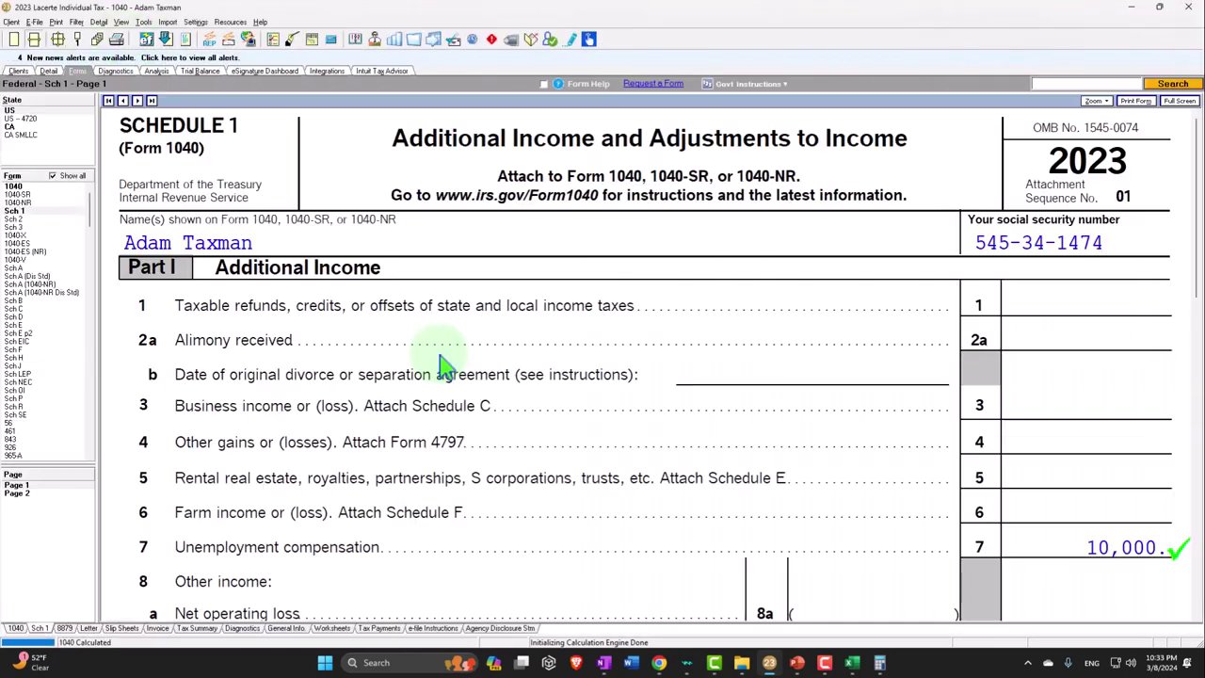
{"action": "left_click", "coordinate": [47, 493]}
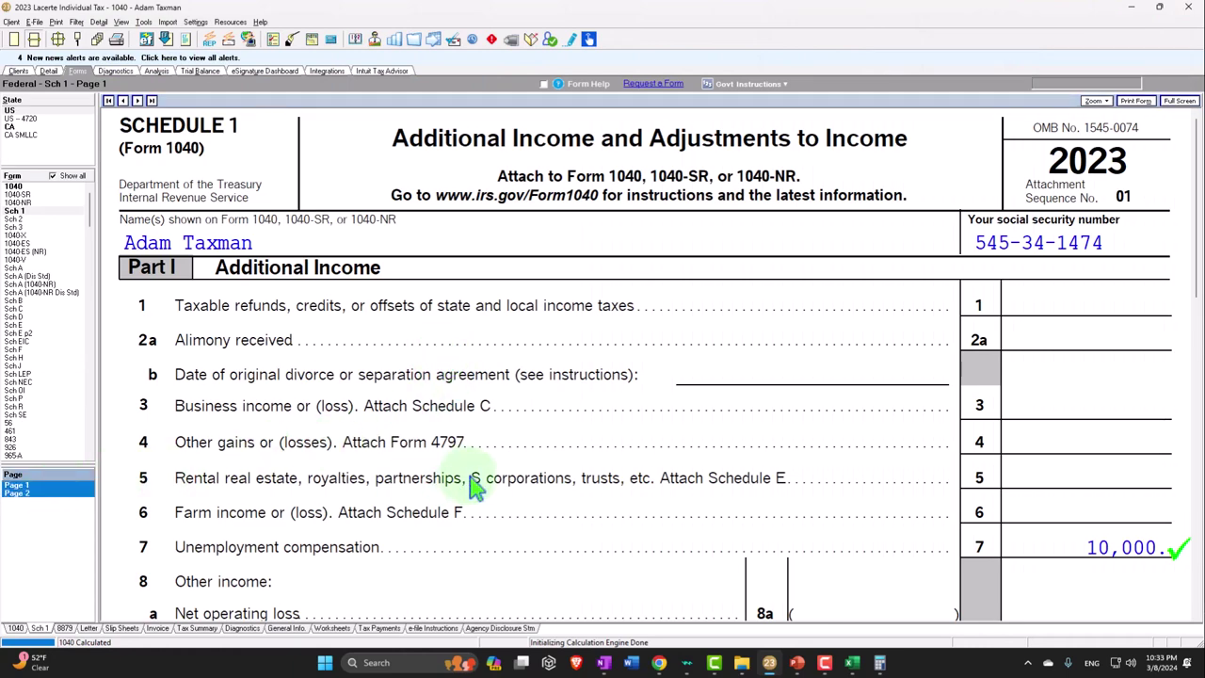
{"action": "left_click", "coordinate": [16, 186]}
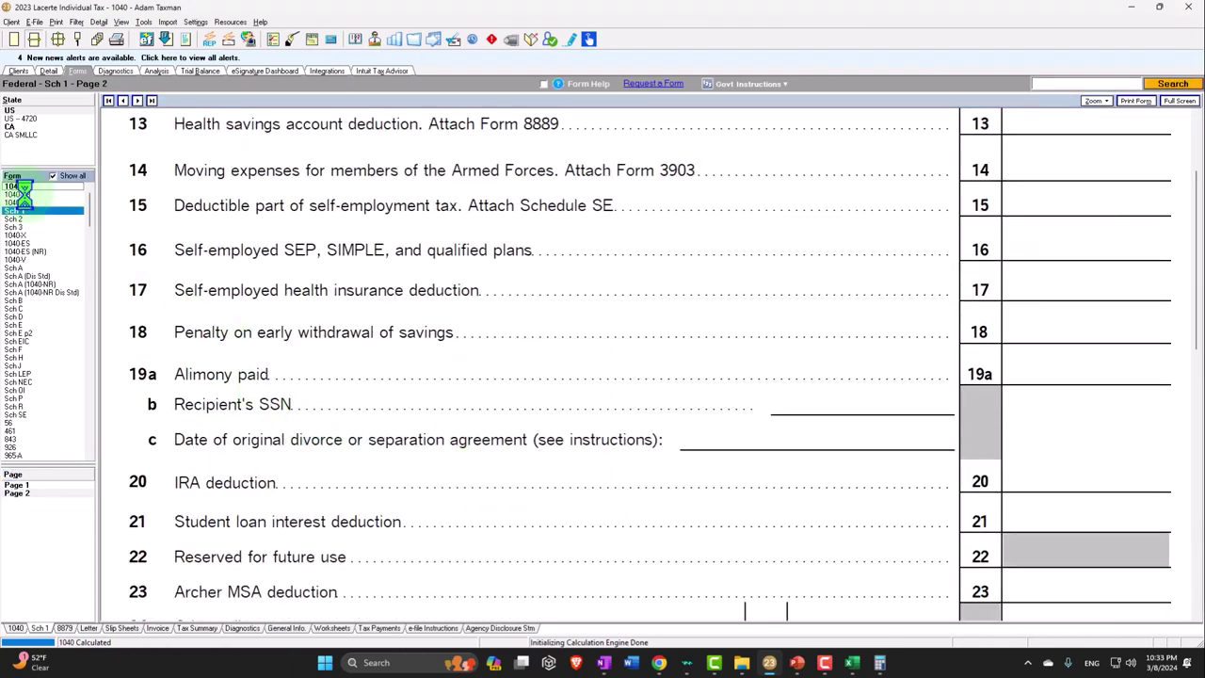
{"action": "scroll", "coordinate": [513, 358], "scroll_direction": "down", "scroll_amount": 10}
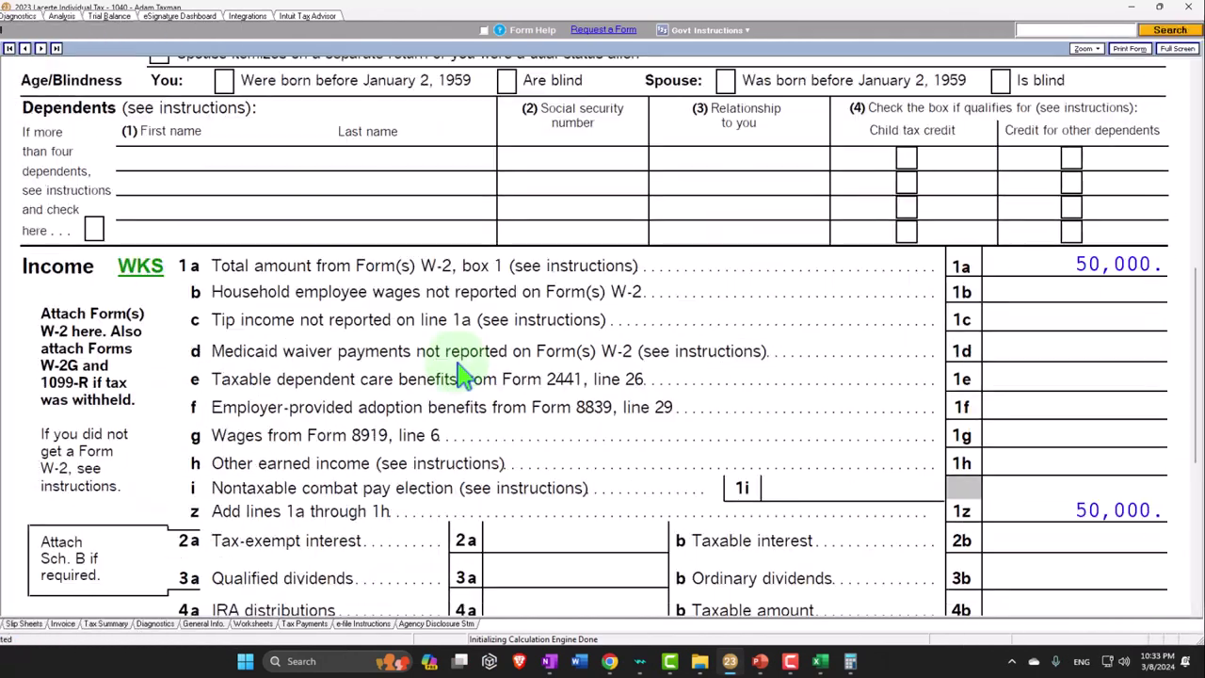
{"action": "scroll", "coordinate": [947, 486], "scroll_direction": "down", "scroll_amount": 2}
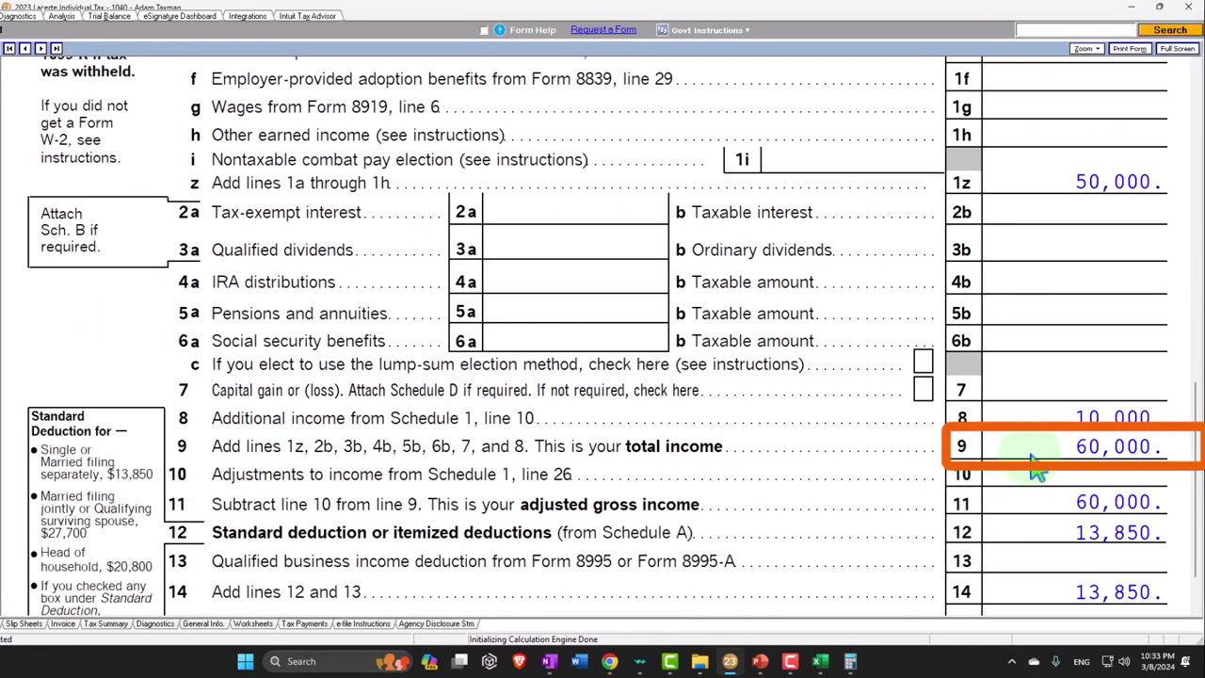
{"action": "scroll", "coordinate": [1036, 508], "scroll_direction": "down", "scroll_amount": 2}
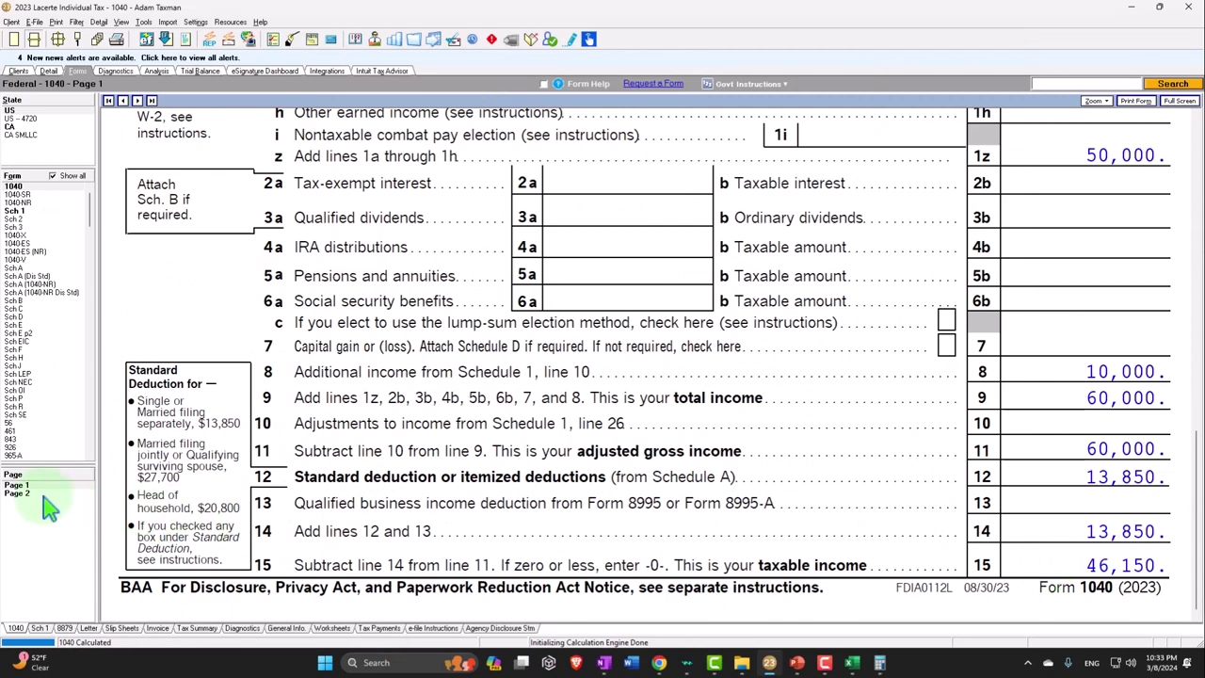
Compare the tax, W-2 withholding and overpaid amount on Form 1040 page 2 with unemployment compensation included.
{"action": "left_click", "coordinate": [43, 496]}
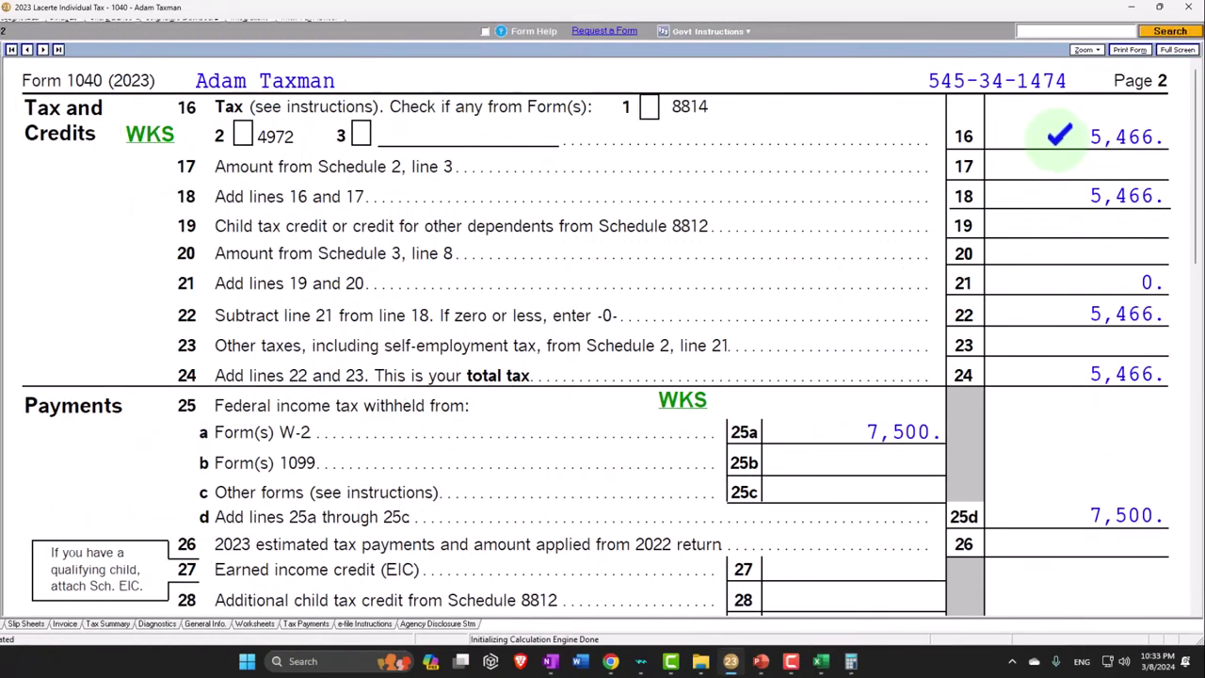
{"action": "scroll", "coordinate": [603, 338], "scroll_direction": "down", "scroll_amount": 2}
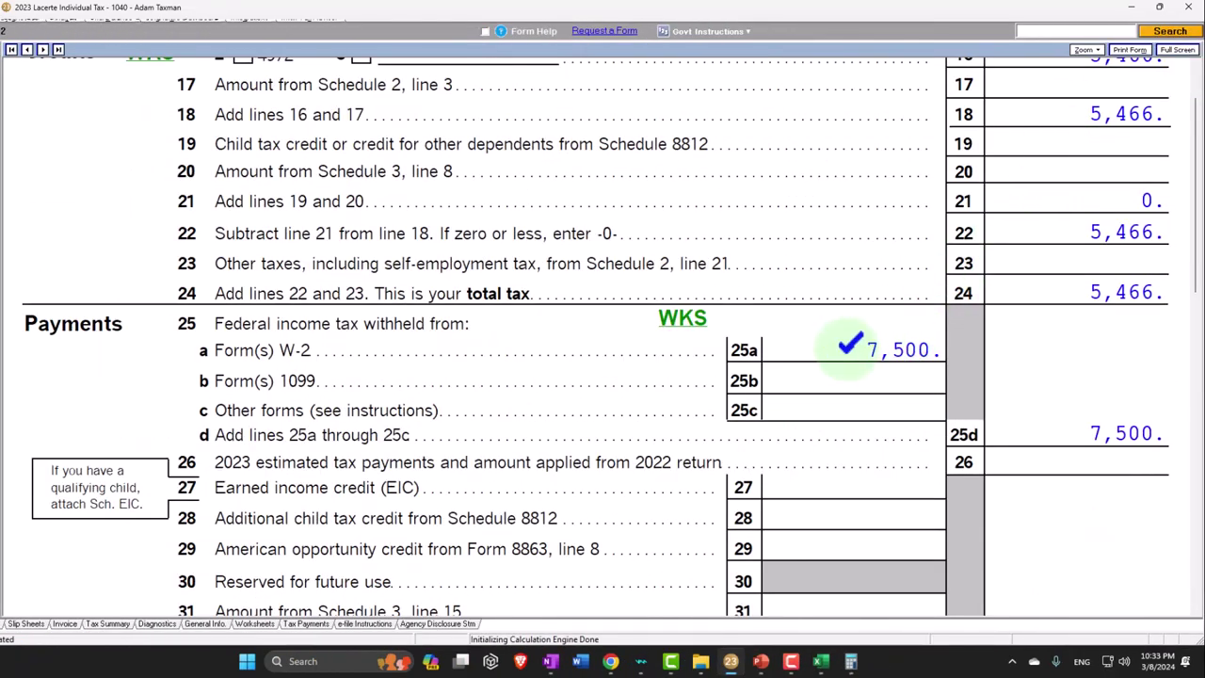
{"action": "scroll", "coordinate": [603, 339], "scroll_direction": "down", "scroll_amount": 3}
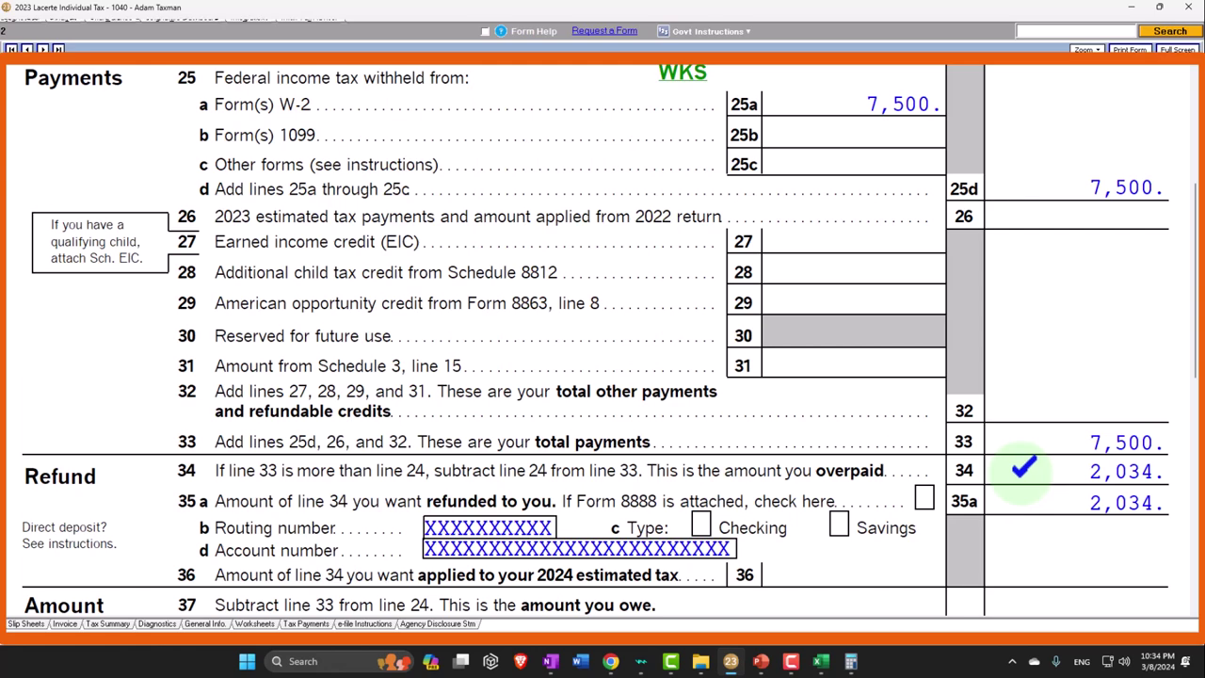
{"action": "scroll", "coordinate": [1030, 464], "scroll_direction": "up", "scroll_amount": 1}
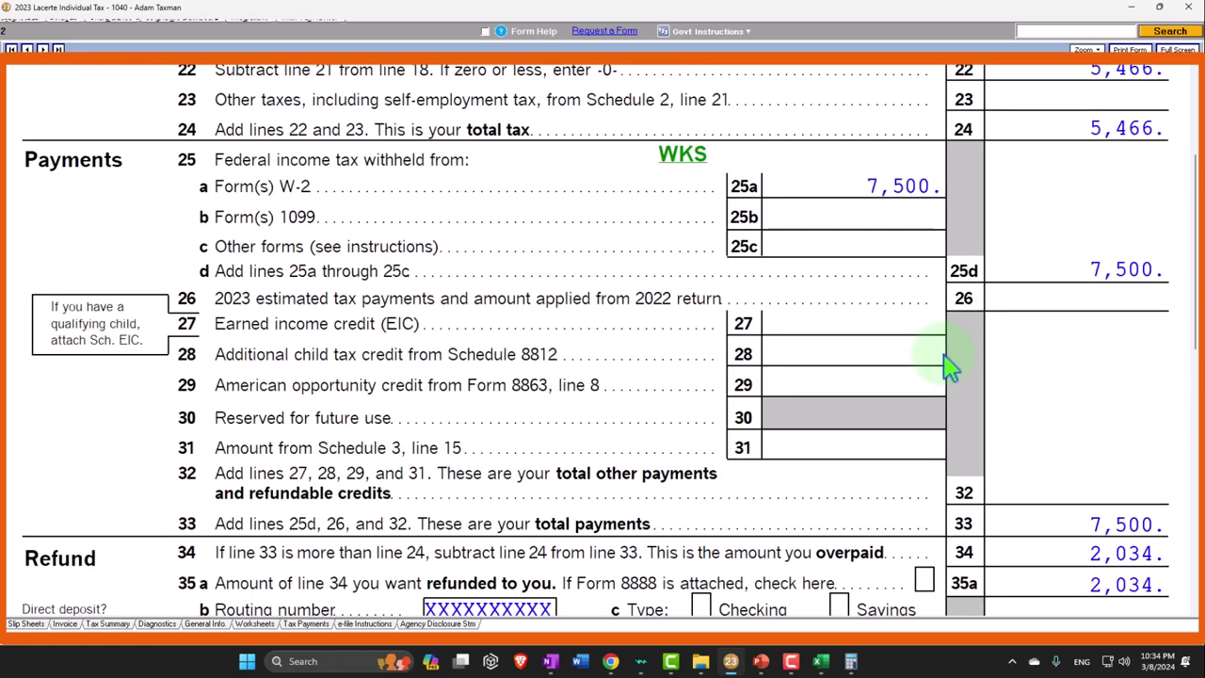
{"action": "scroll", "coordinate": [949, 367], "scroll_direction": "up", "scroll_amount": 3}
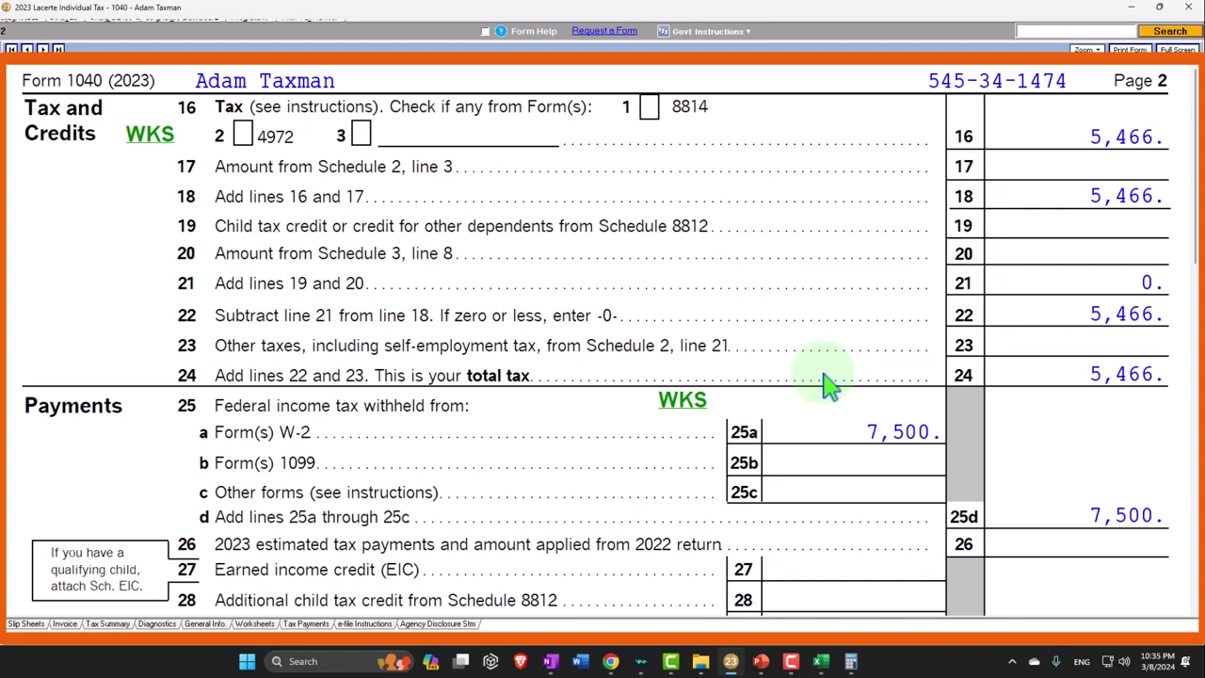
{"action": "scroll", "coordinate": [826, 386], "scroll_direction": "down", "scroll_amount": 3}
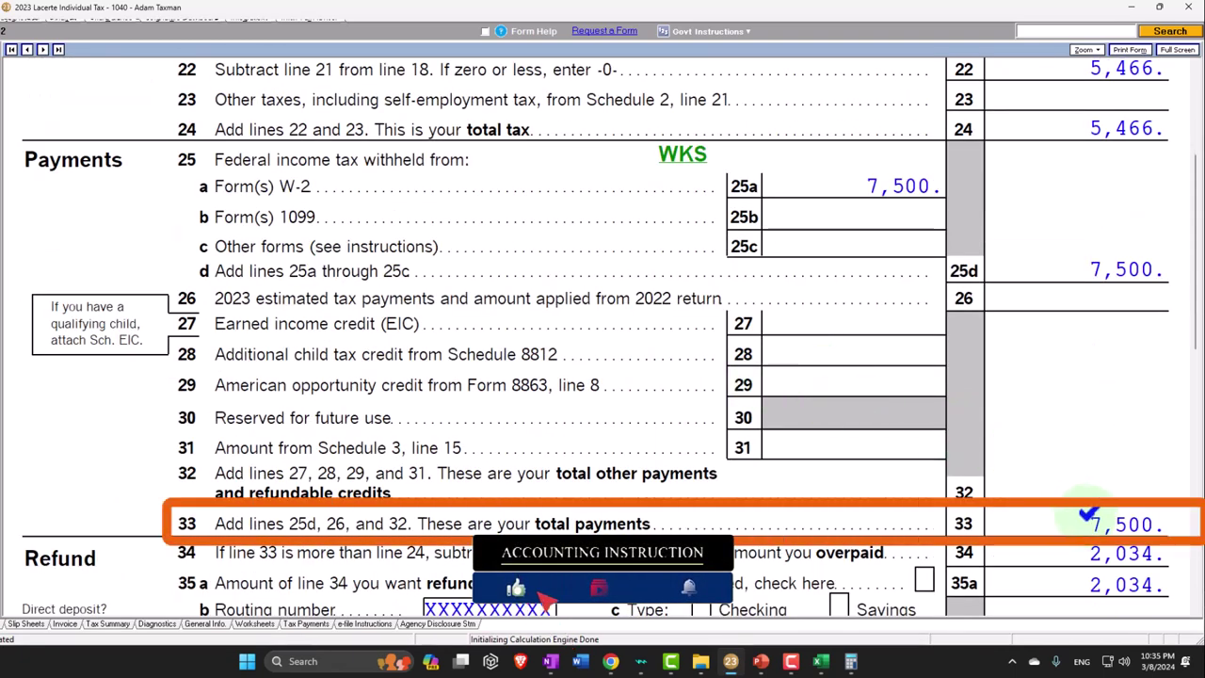
{"action": "scroll", "coordinate": [1082, 499], "scroll_direction": "down", "scroll_amount": 1}
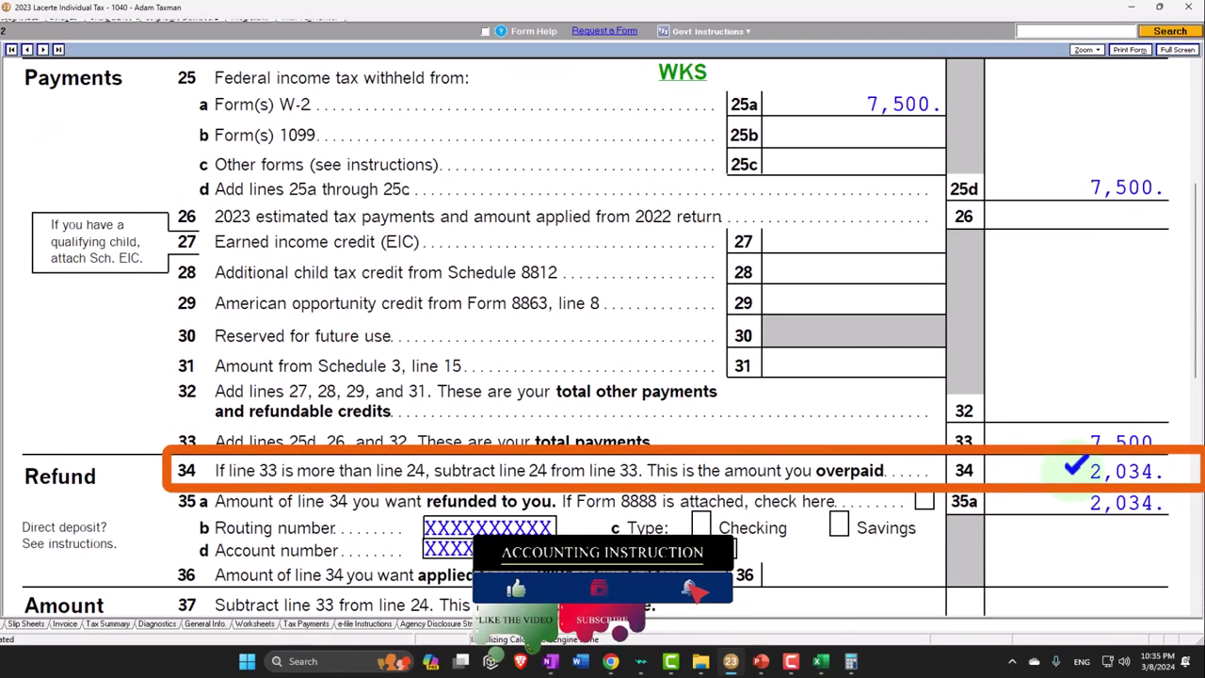